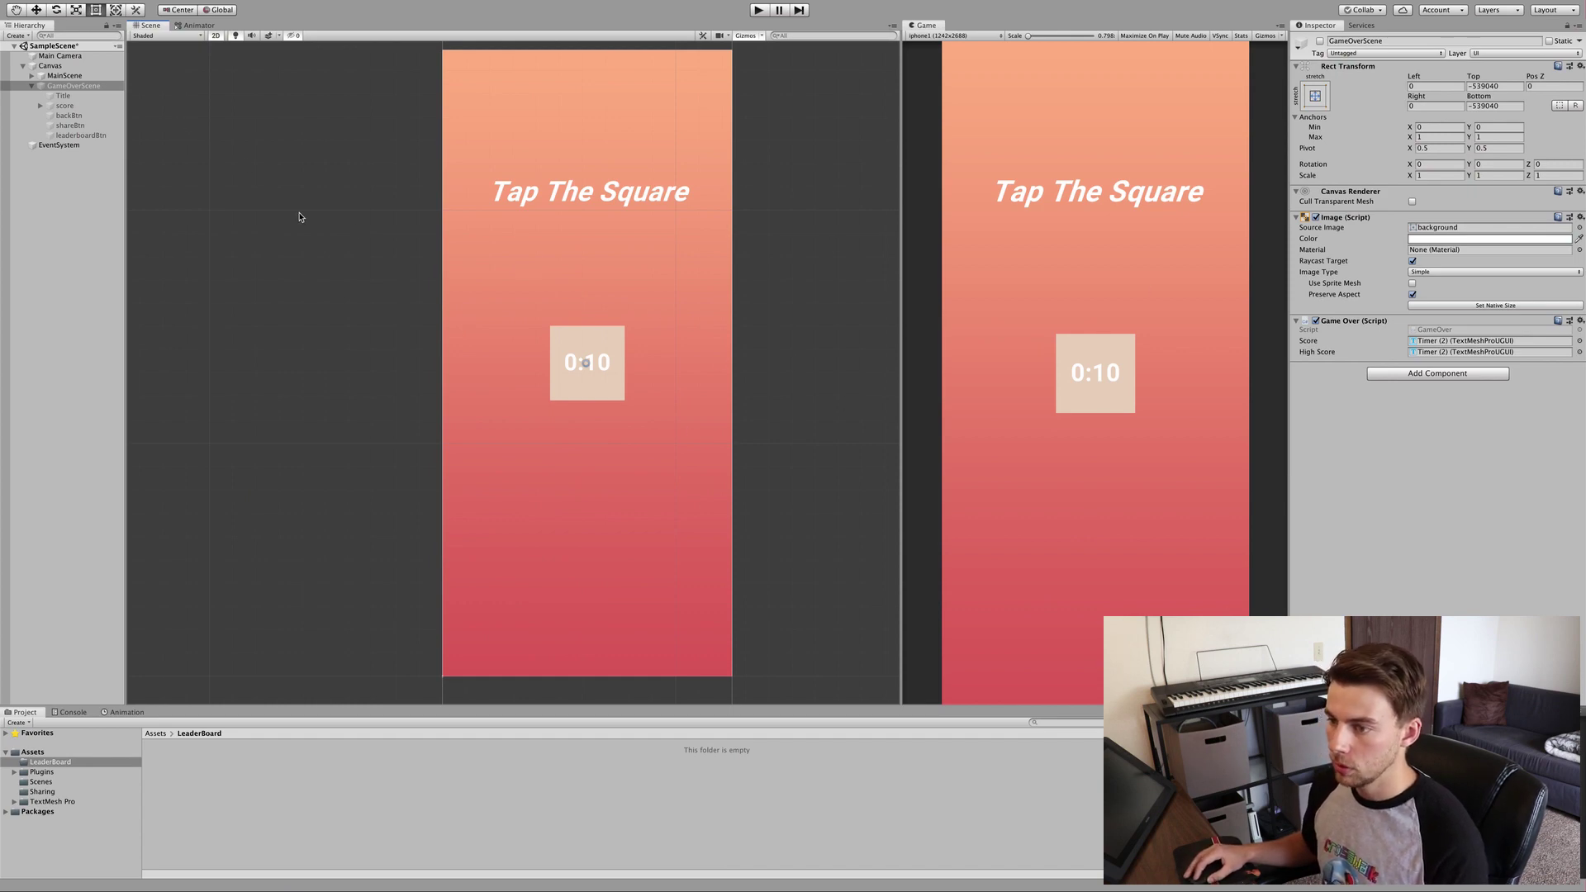
# Activate the GameOverScene object and select the leaderboard button in its canvas.
pyautogui.click(74, 85)
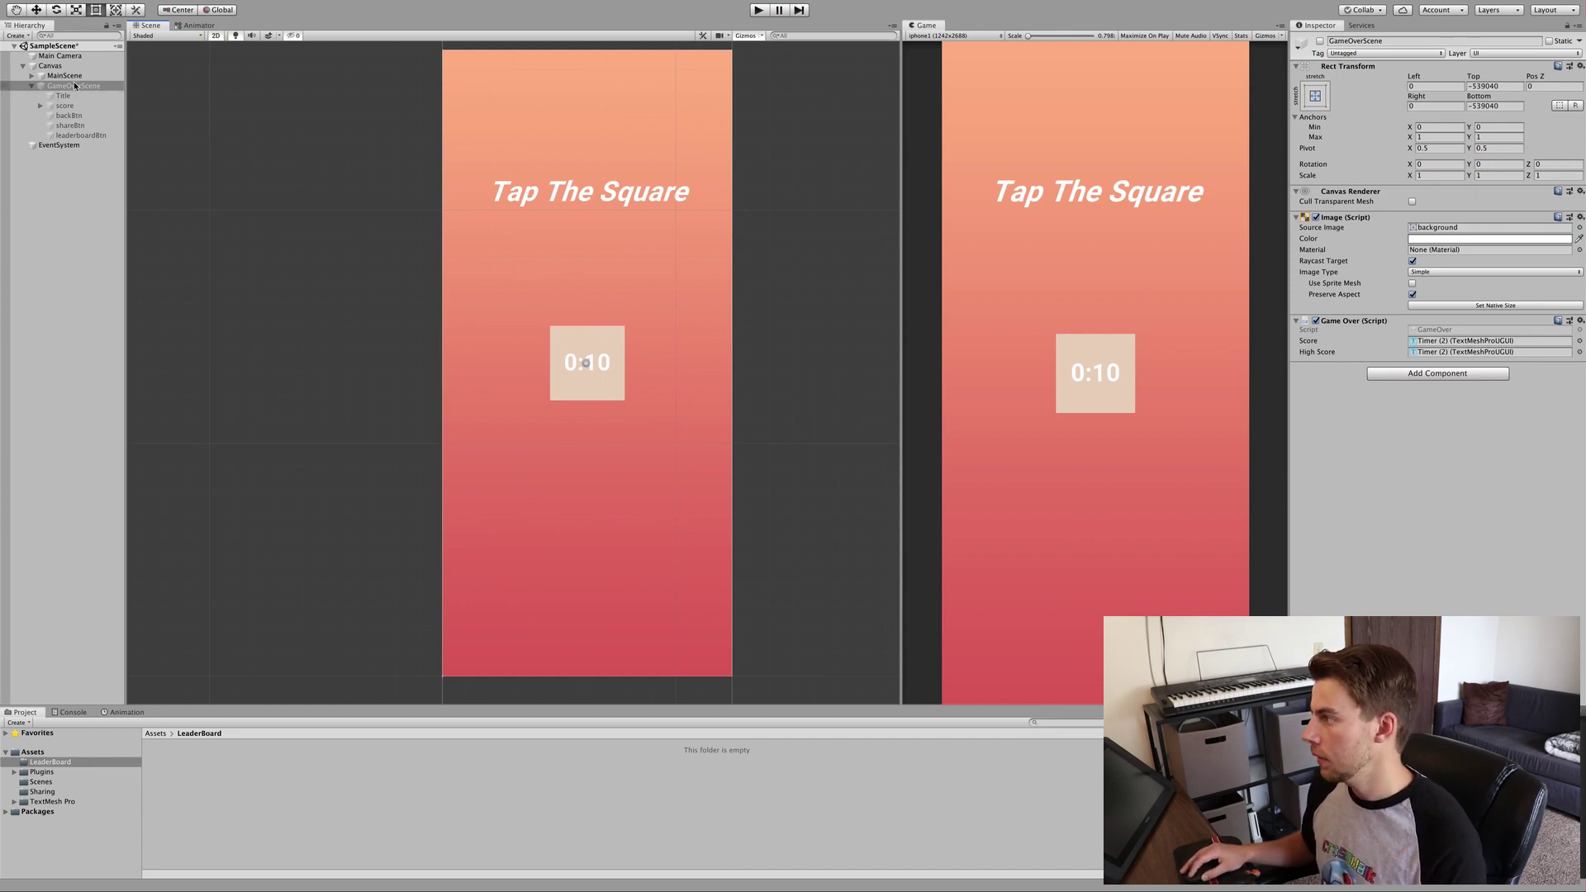
pyautogui.click(1320, 41)
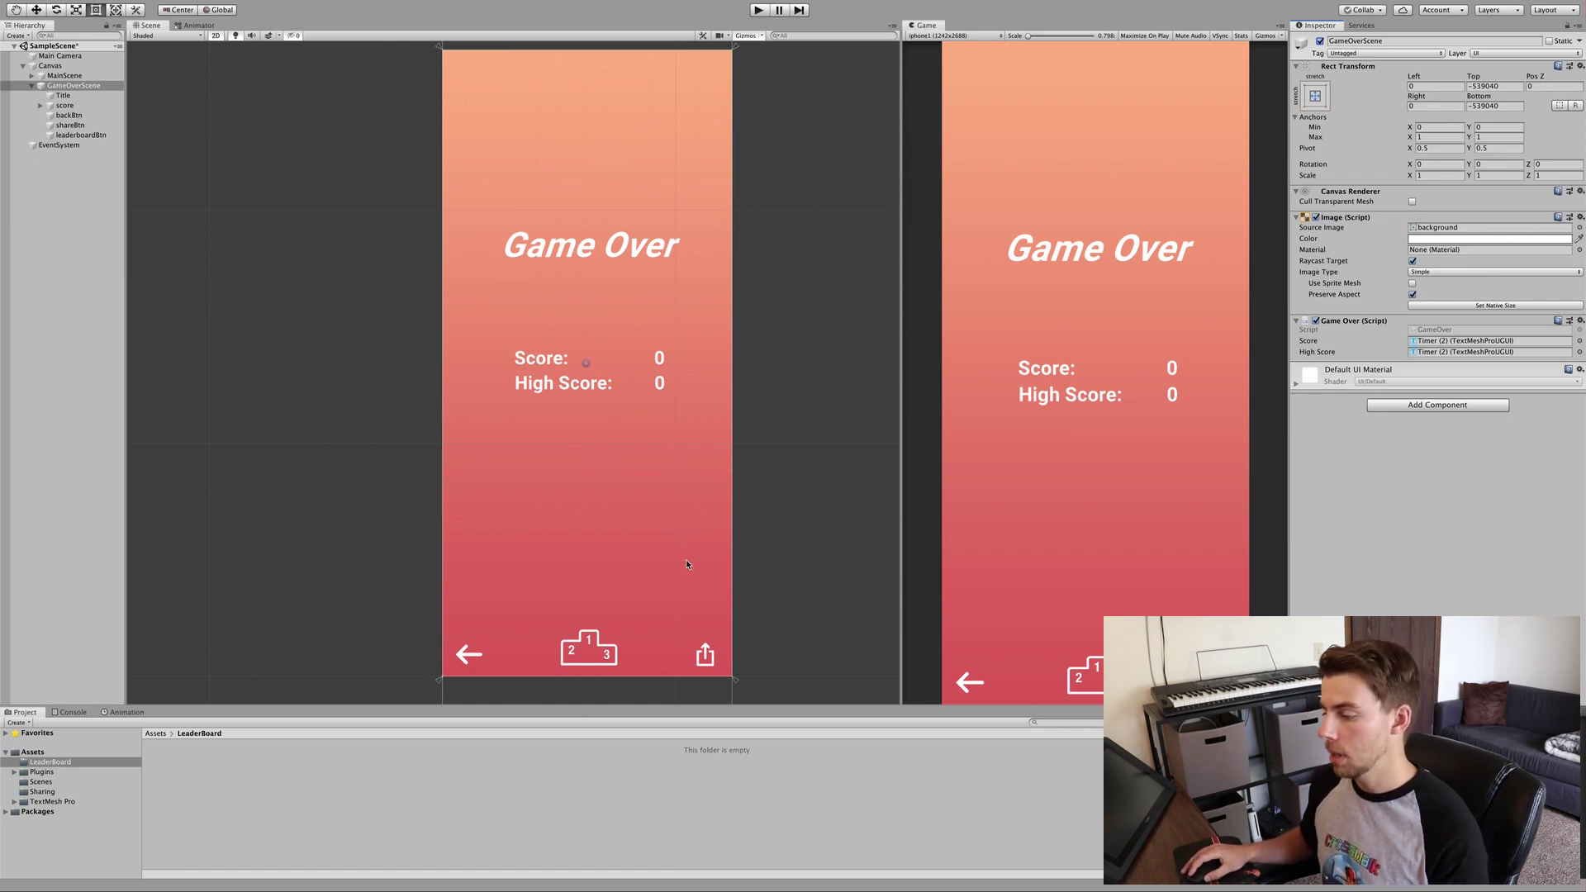
pyautogui.click(589, 649)
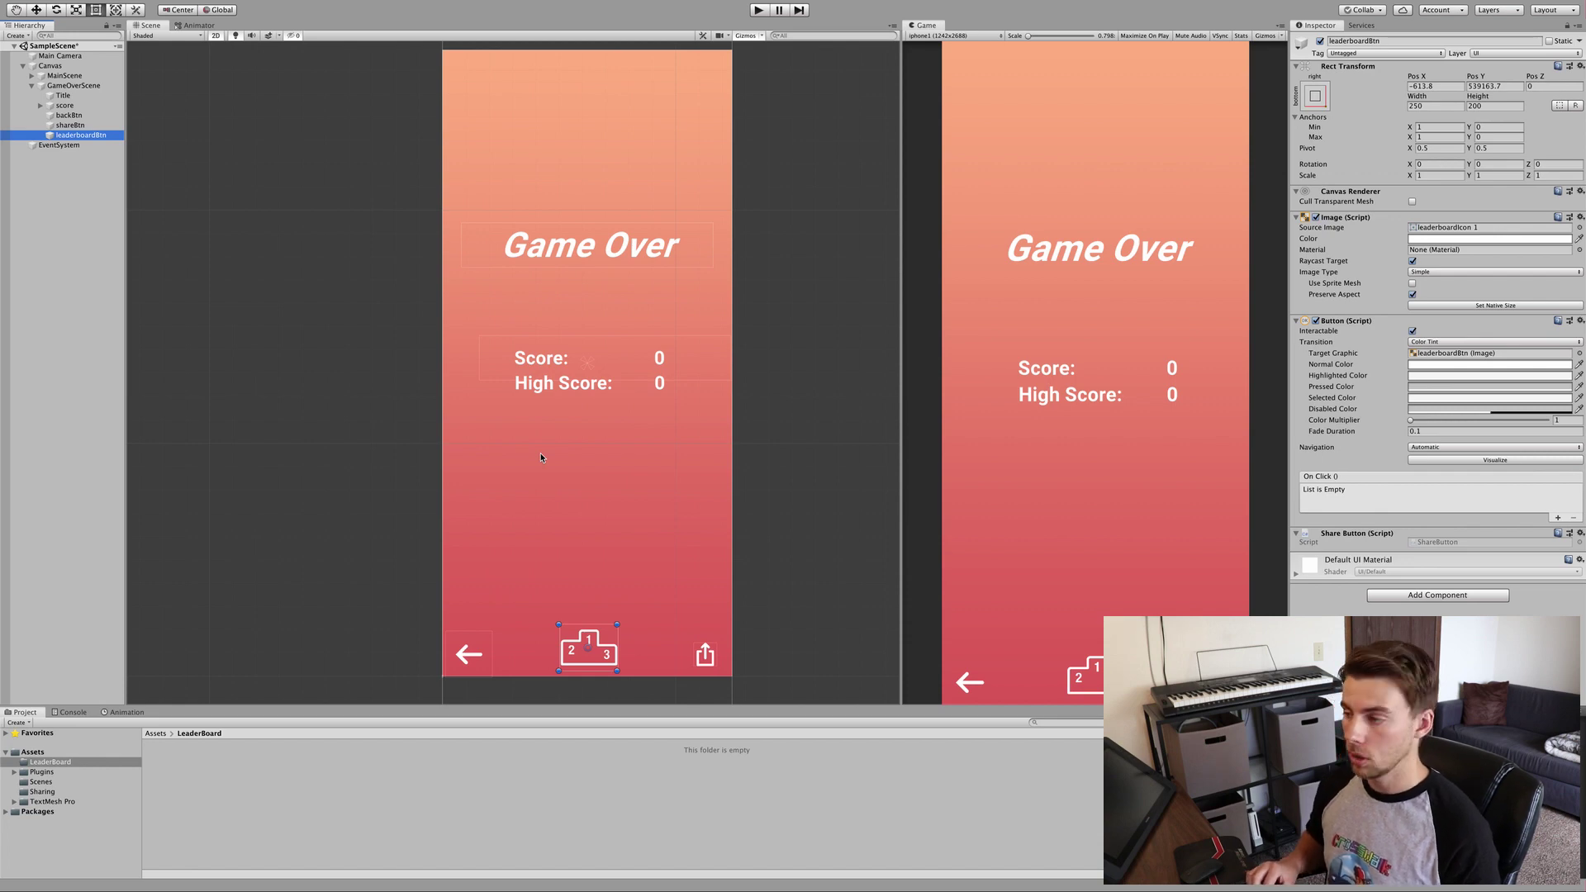
# Switch to the browser and download the latest CloudOnce release, CloudOnce-v2.6.8.unitypackage, from its GitHub repository.
pyautogui.press('super+Tab')
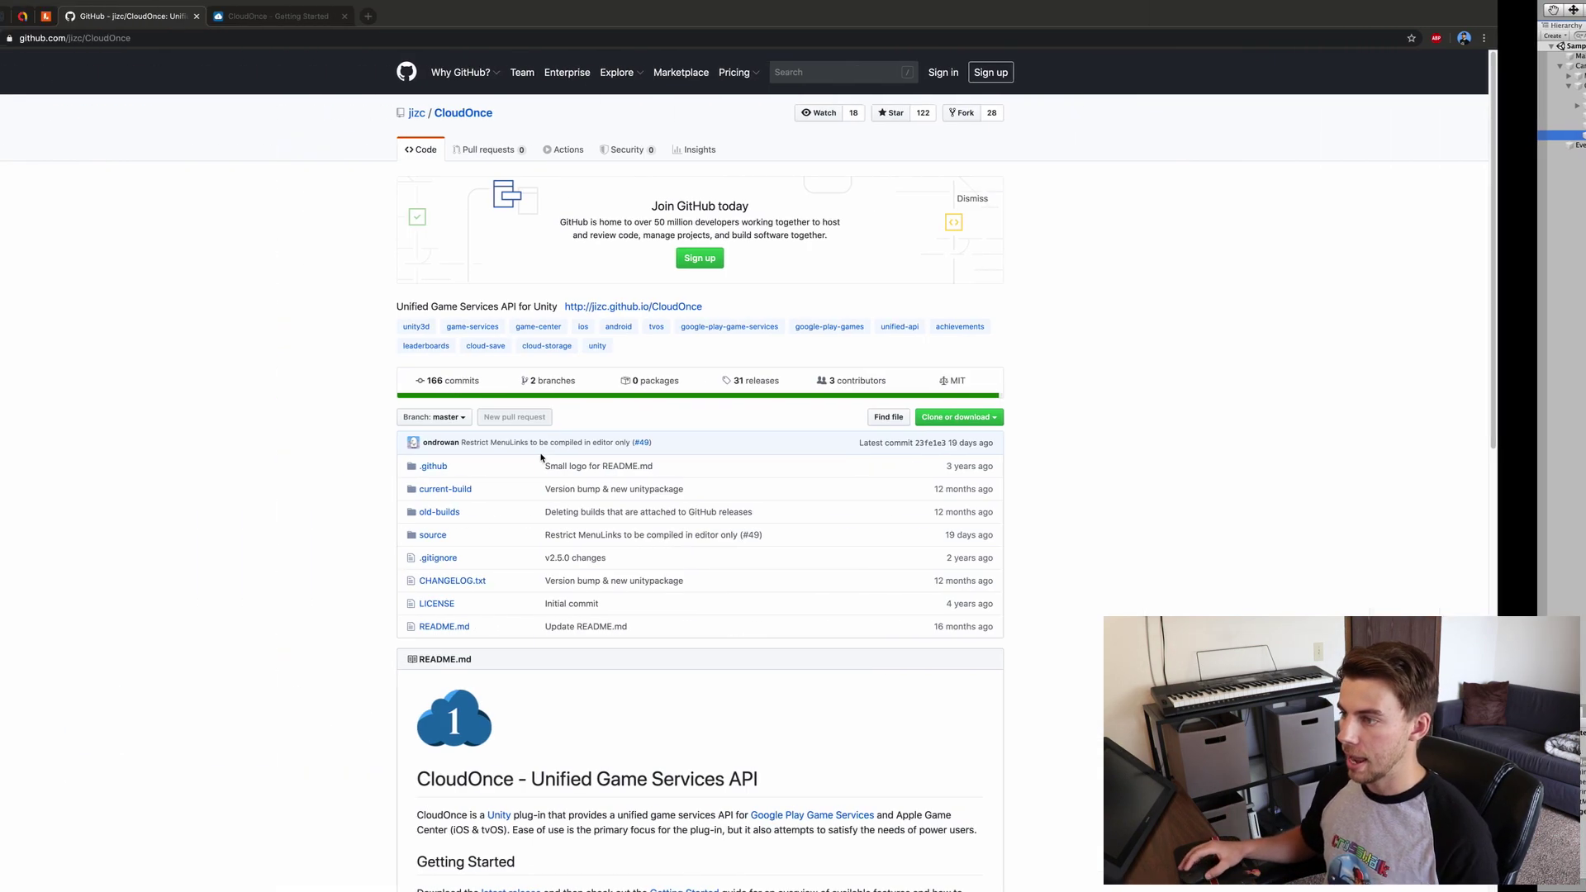
pyautogui.scroll(-5, 389, 339)
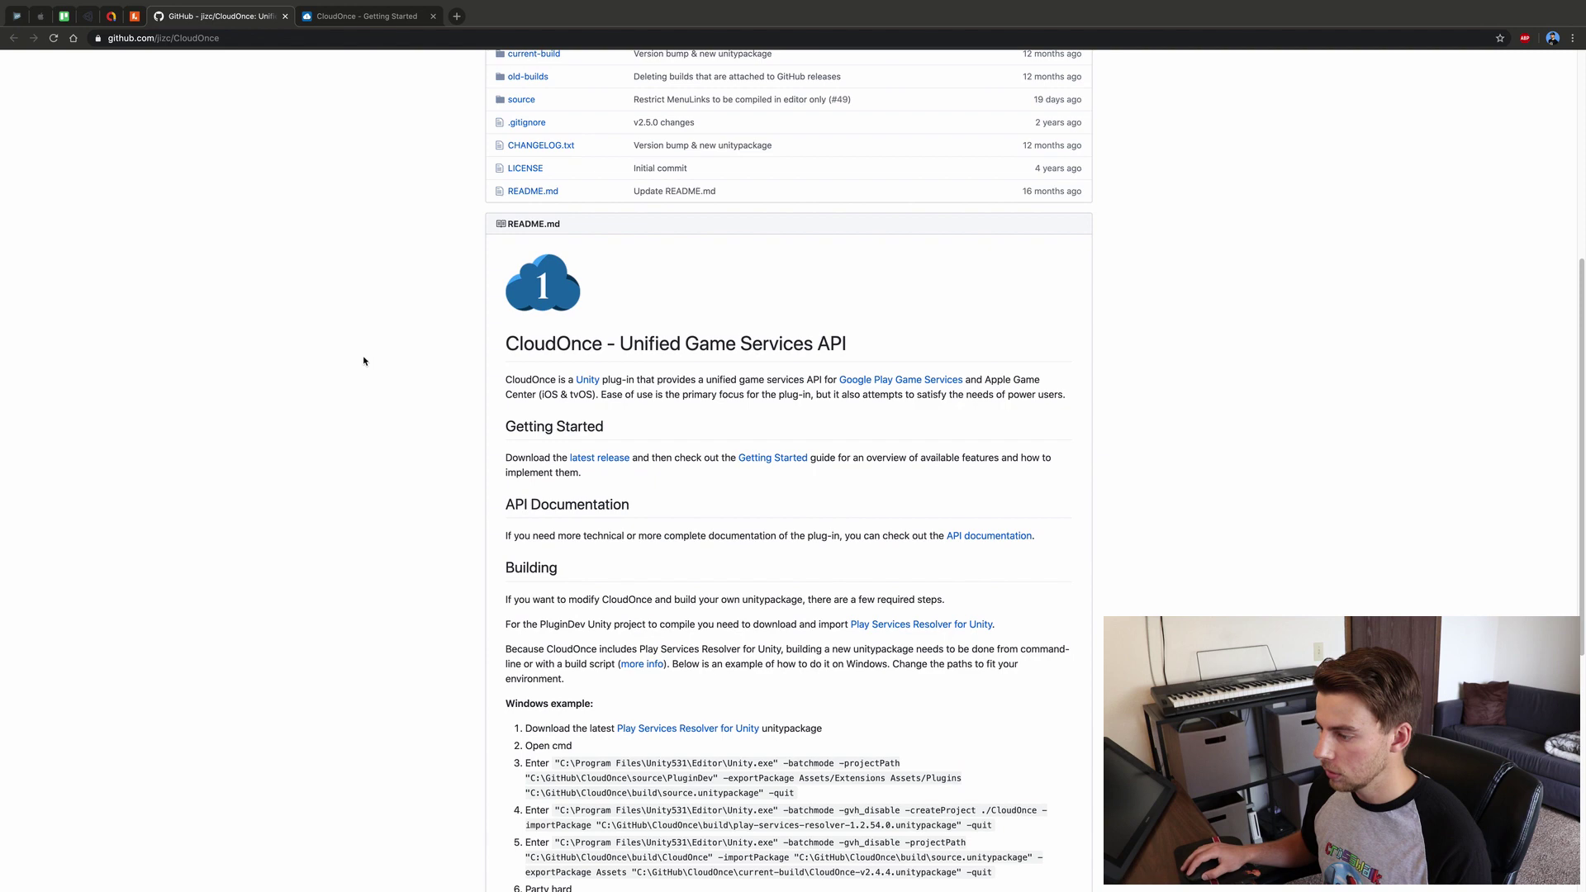
pyautogui.click(599, 457)
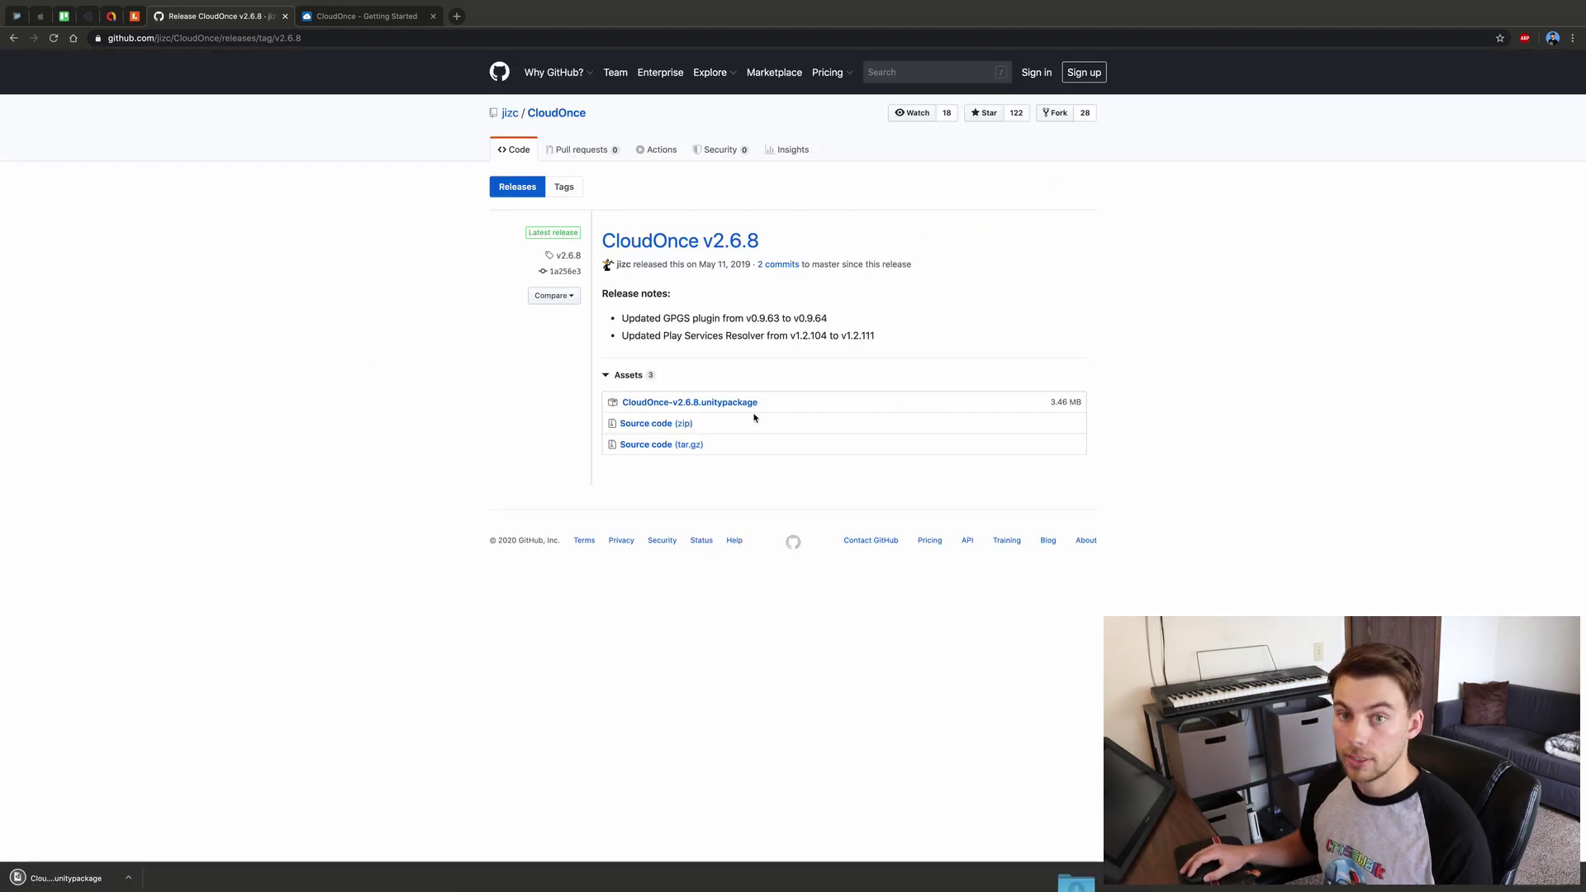
# Switch to Unity and import the full CloudOnce-v2.6.8.unitypackage from Downloads as a custom package.
pyautogui.press('super+Tab')
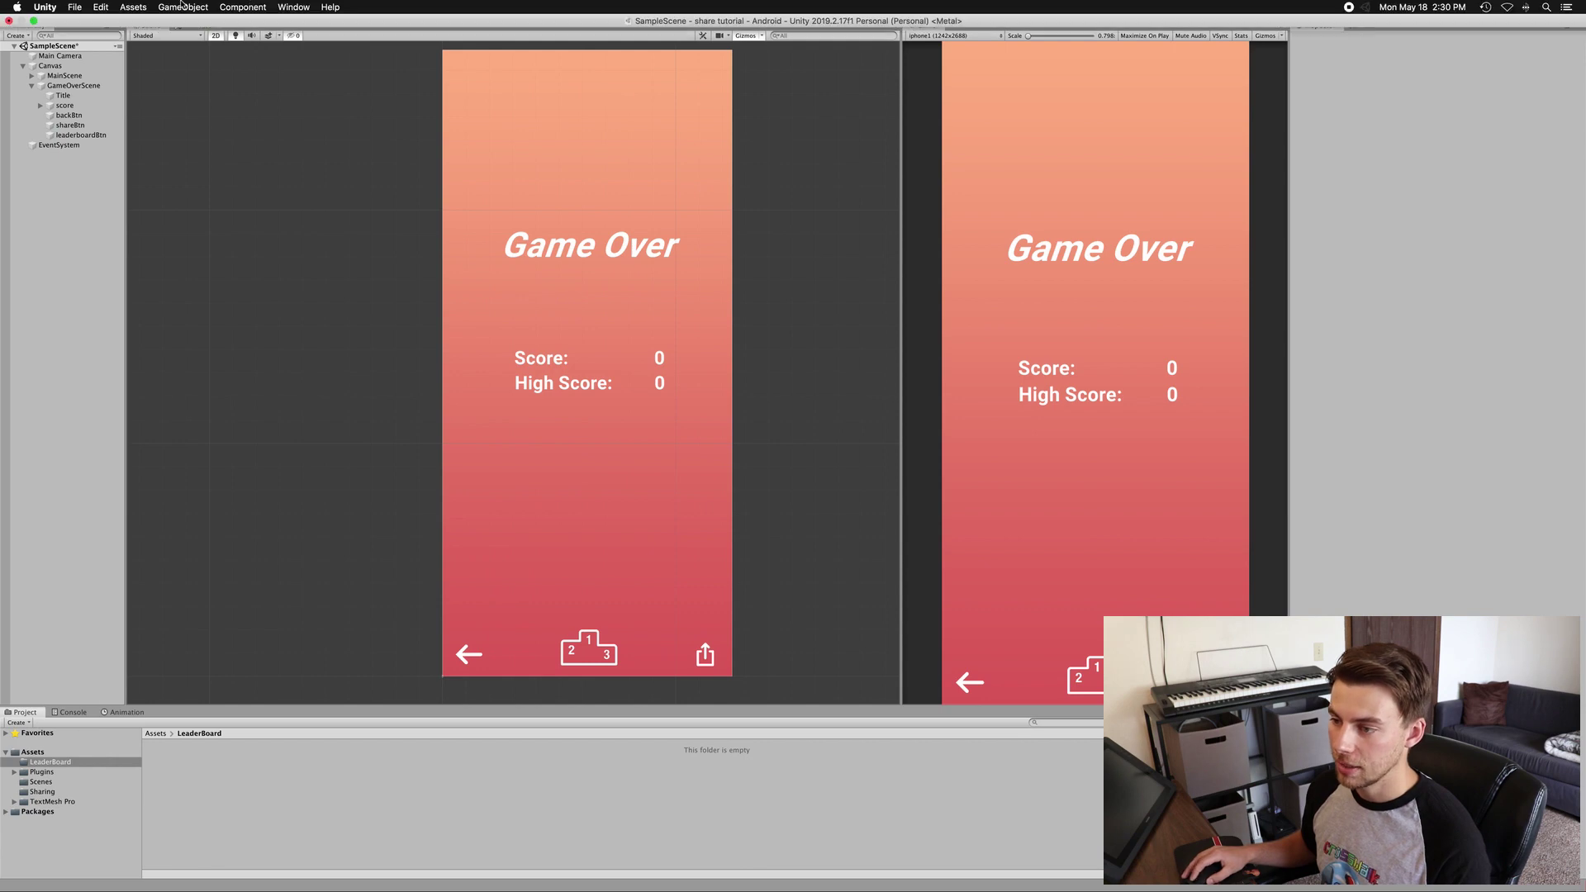
pyautogui.click(134, 6)
pyautogui.moveTo(165, 131)
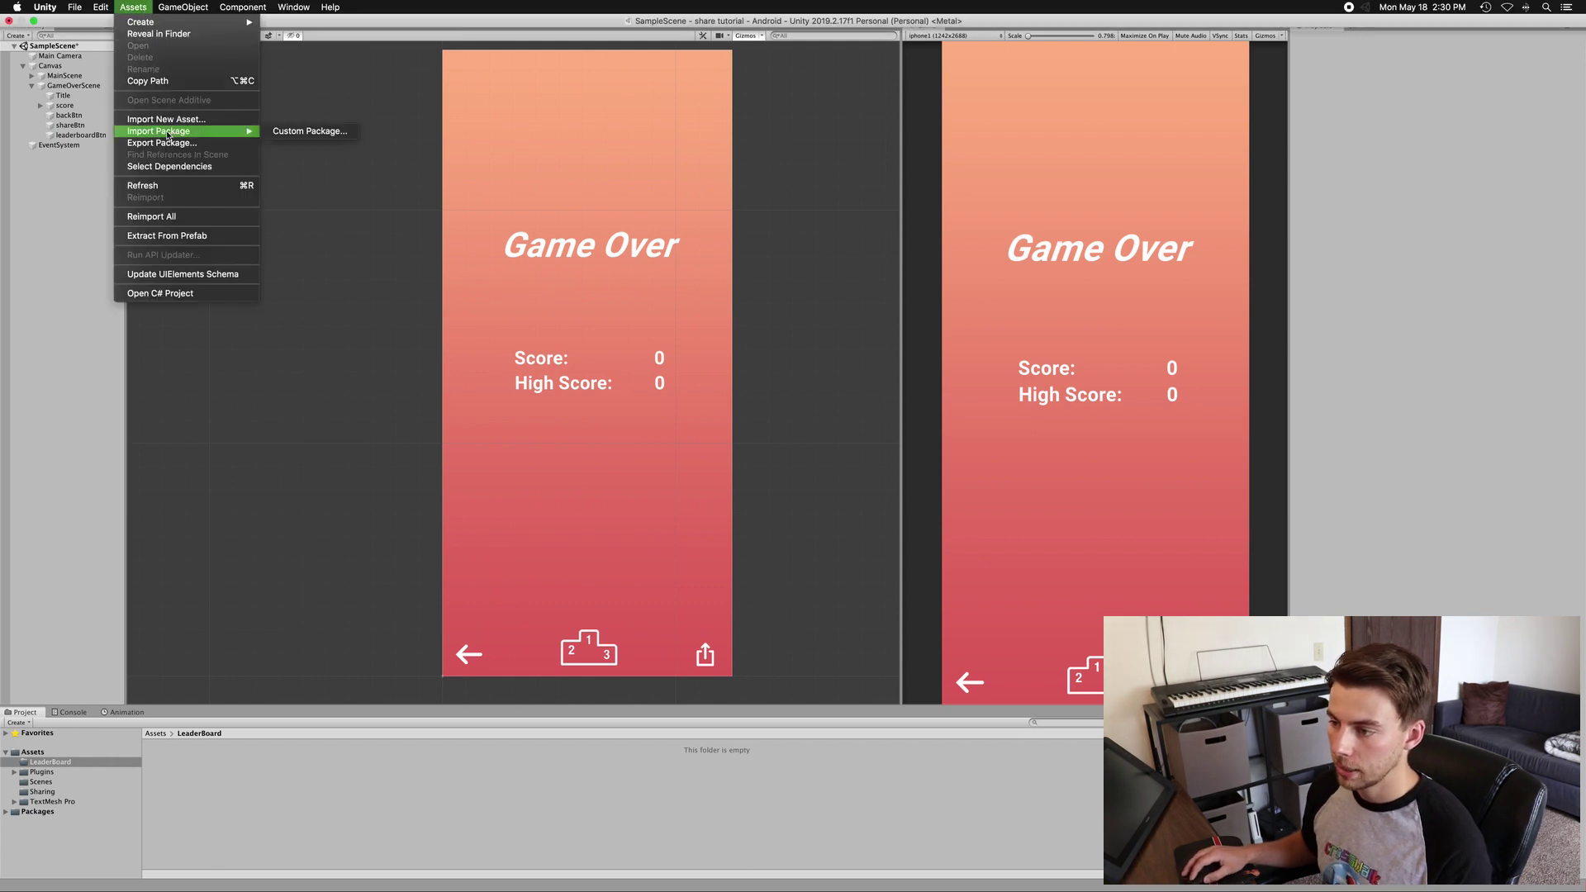
pyautogui.click(301, 131)
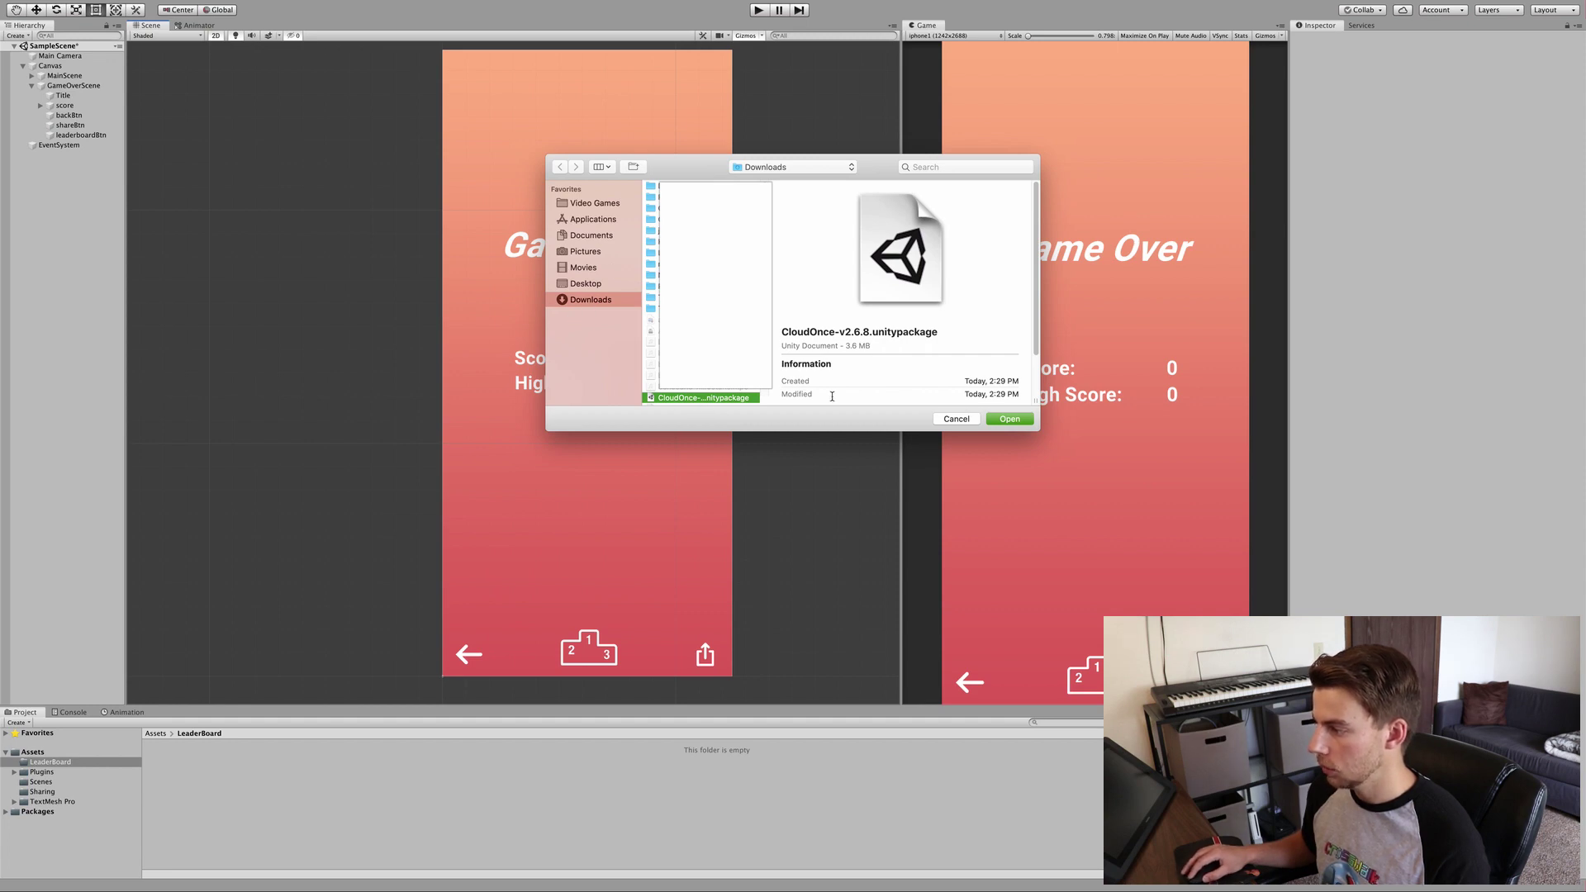
pyautogui.click(1010, 419)
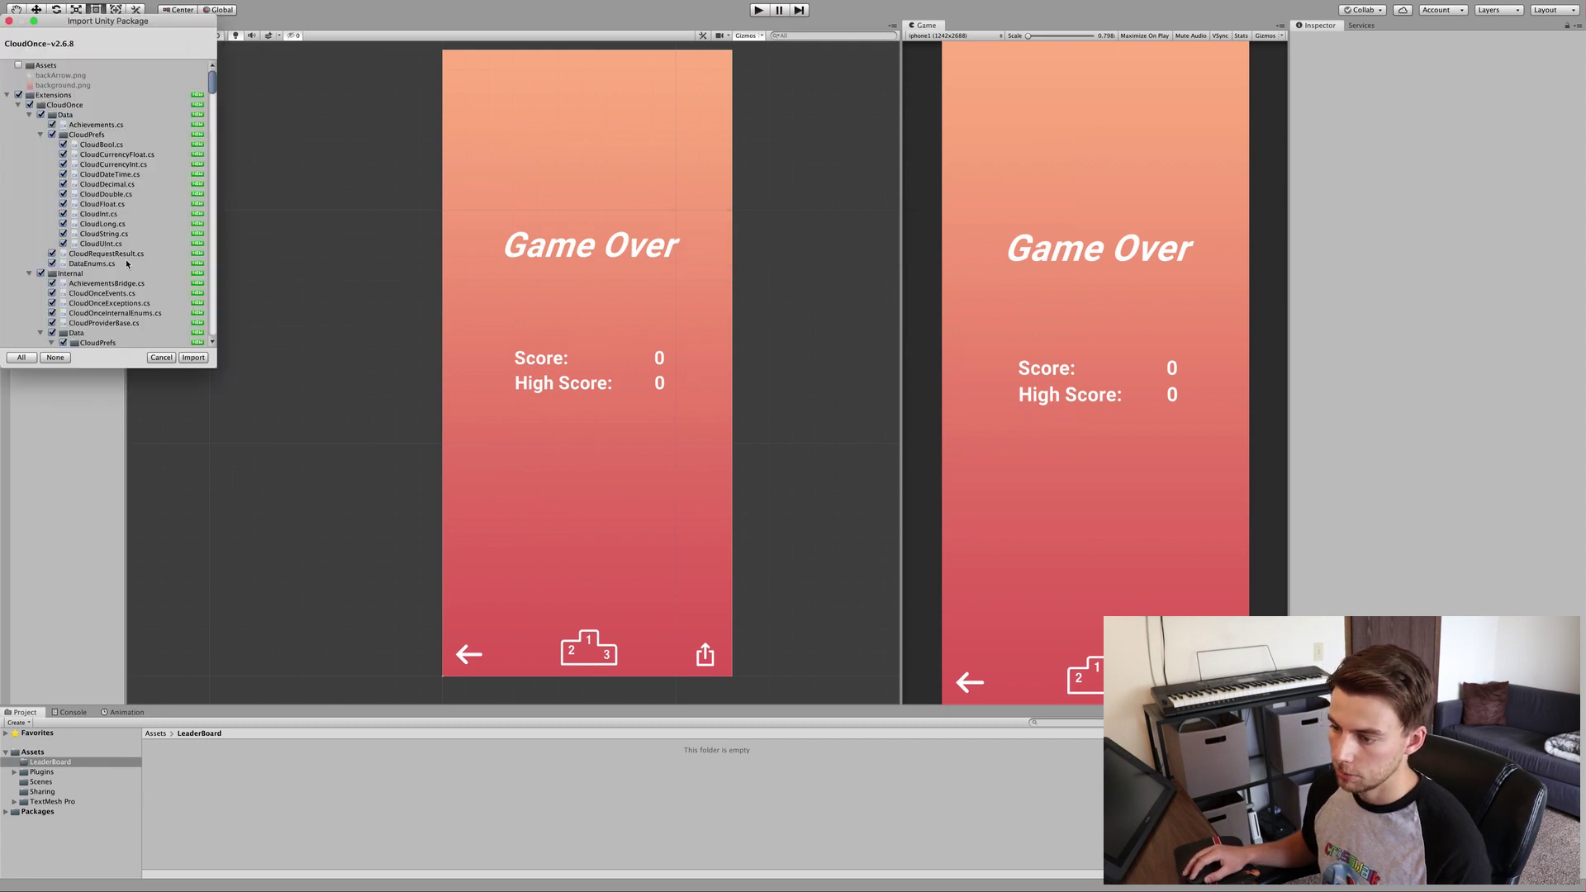
pyautogui.click(193, 358)
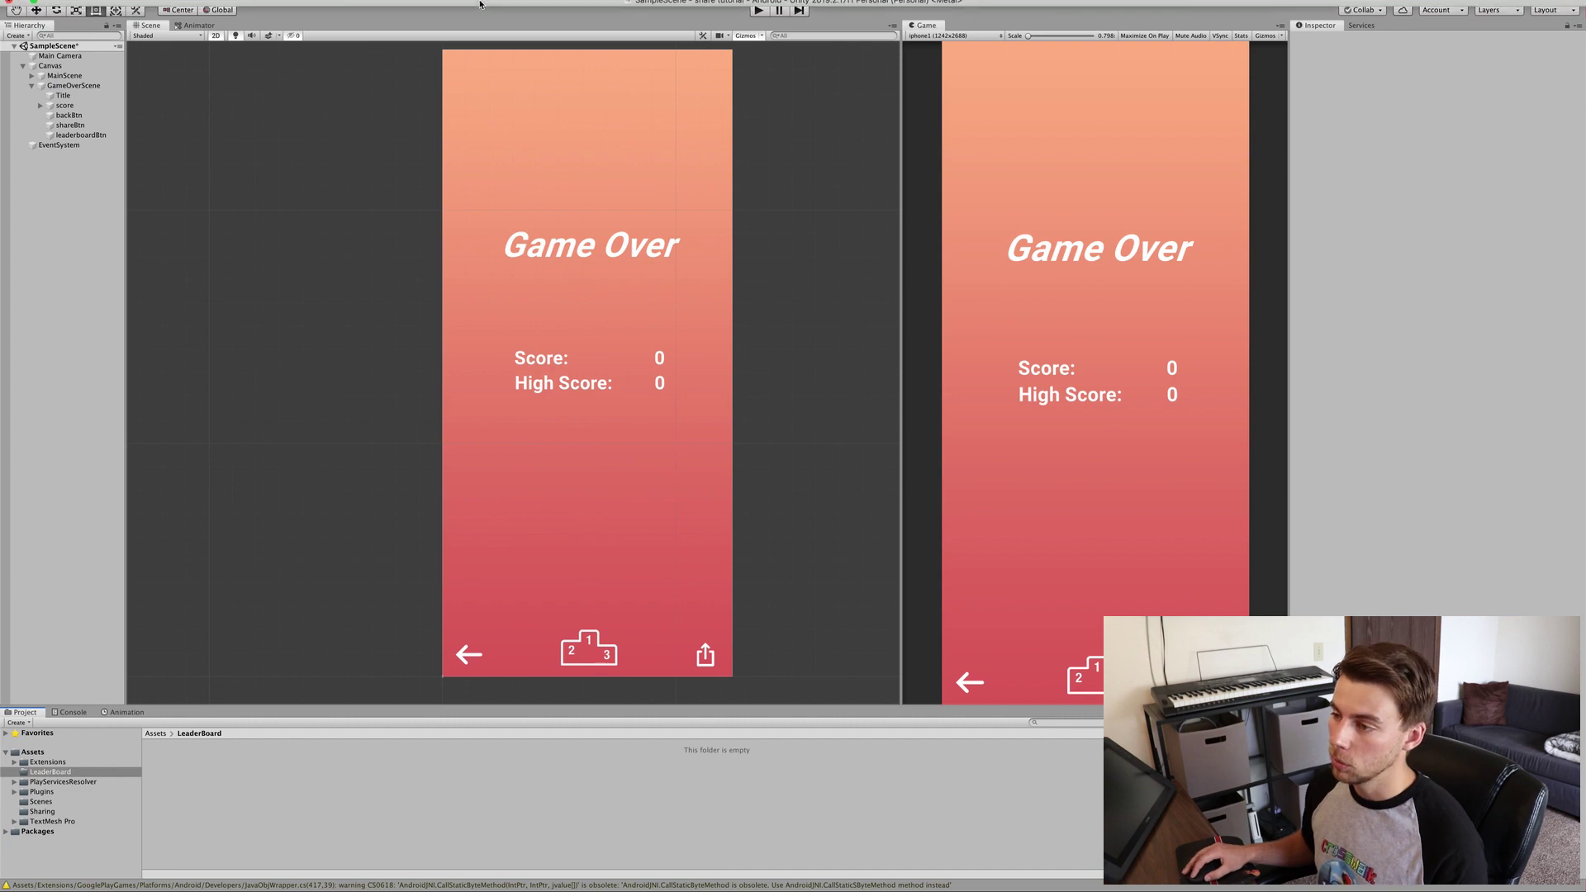
# Open the CloudOnce editor and enable Google Play Game Services and Apple Game Center as supported platforms.
pyautogui.click(293, 7)
pyautogui.moveTo(388, 65)
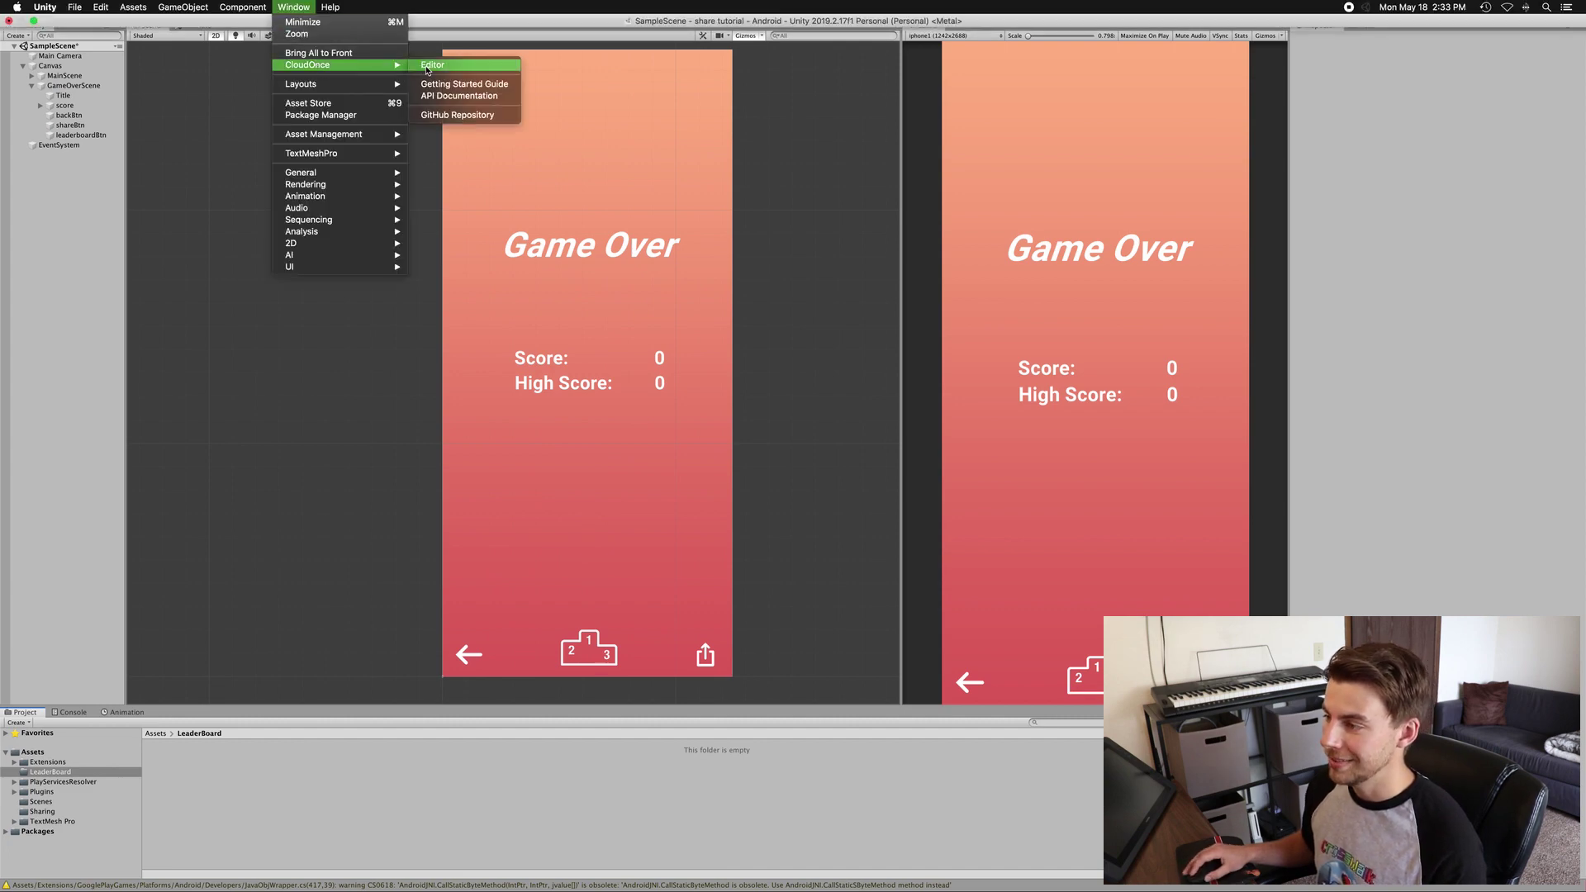
pyautogui.click(434, 66)
pyautogui.moveTo(204, 20); pyautogui.dragTo(600, 100)
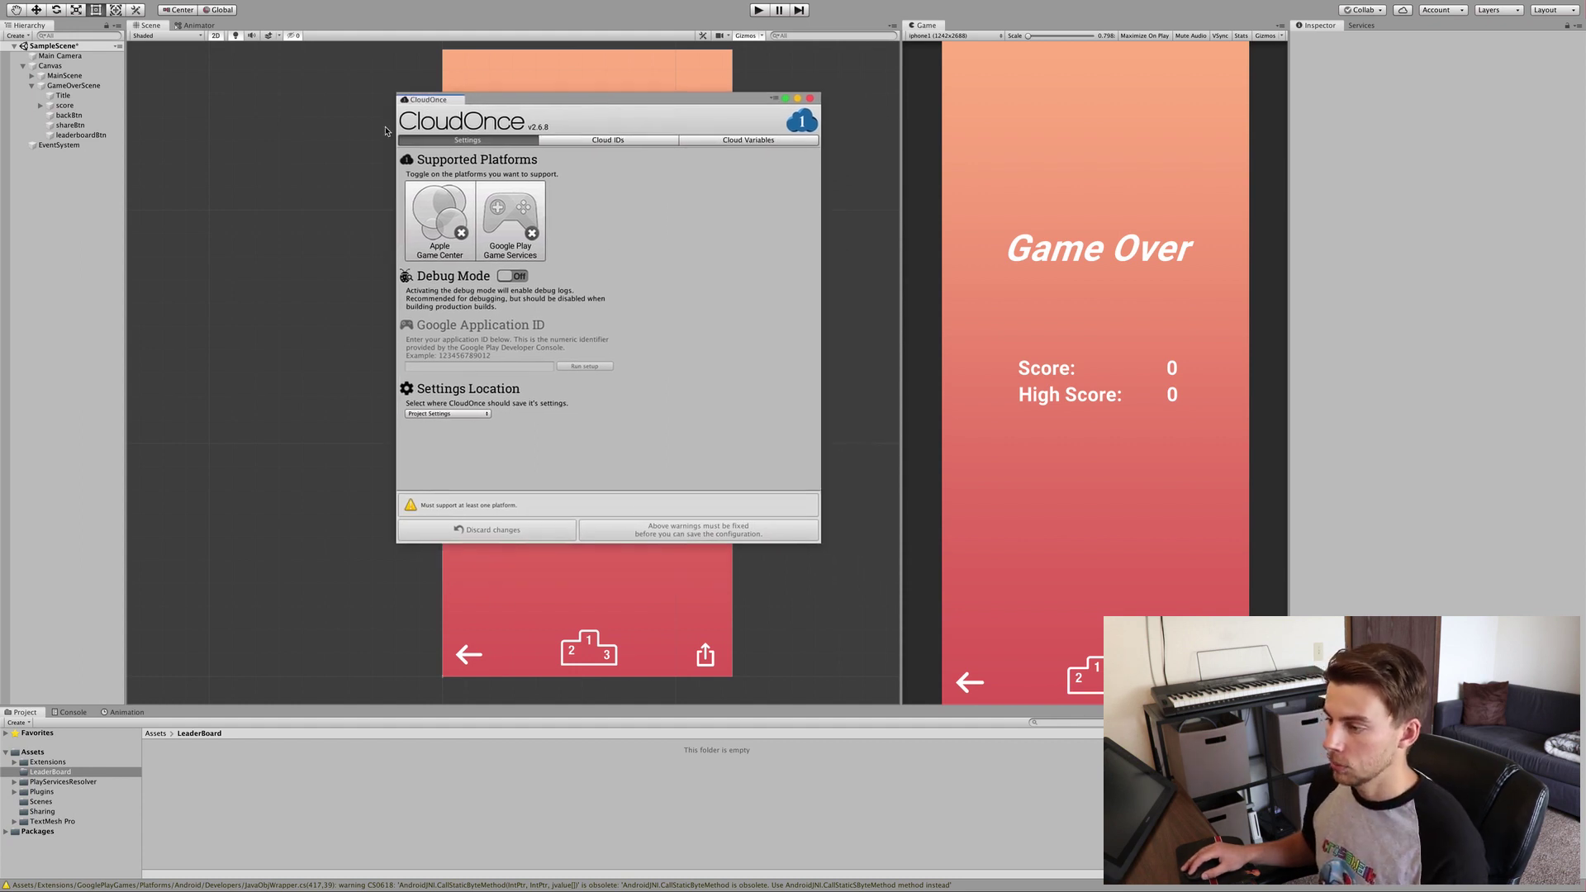
pyautogui.click(504, 222)
pyautogui.click(448, 225)
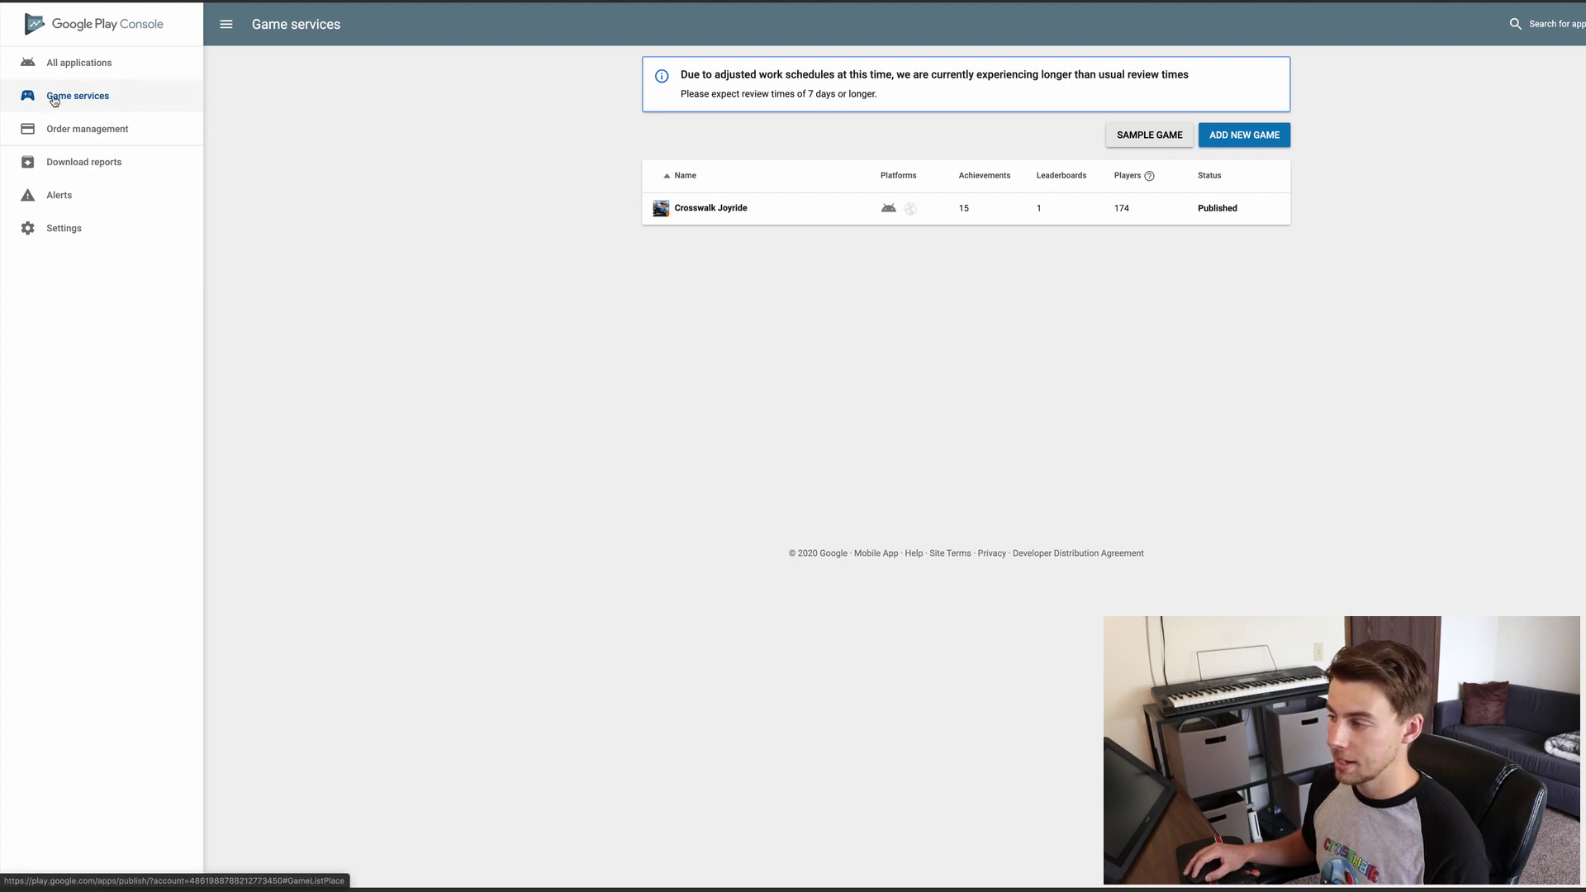
# Add a new game named "Tap the Square" in the Arcade category to Game services in Google Play Console.
pyautogui.click(1254, 138)
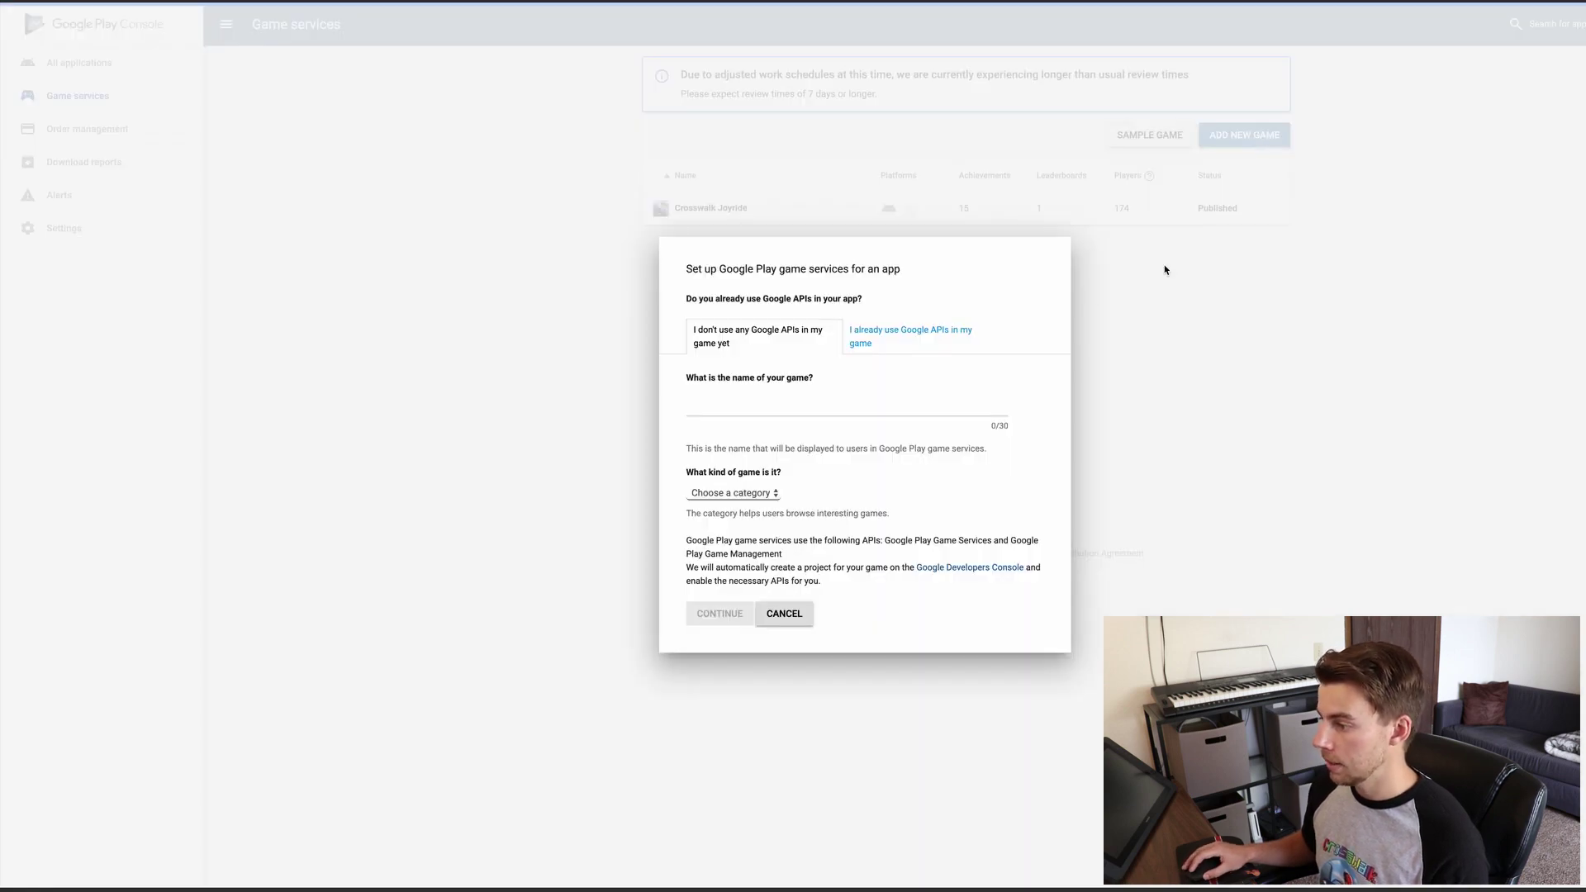
pyautogui.click(786, 402)
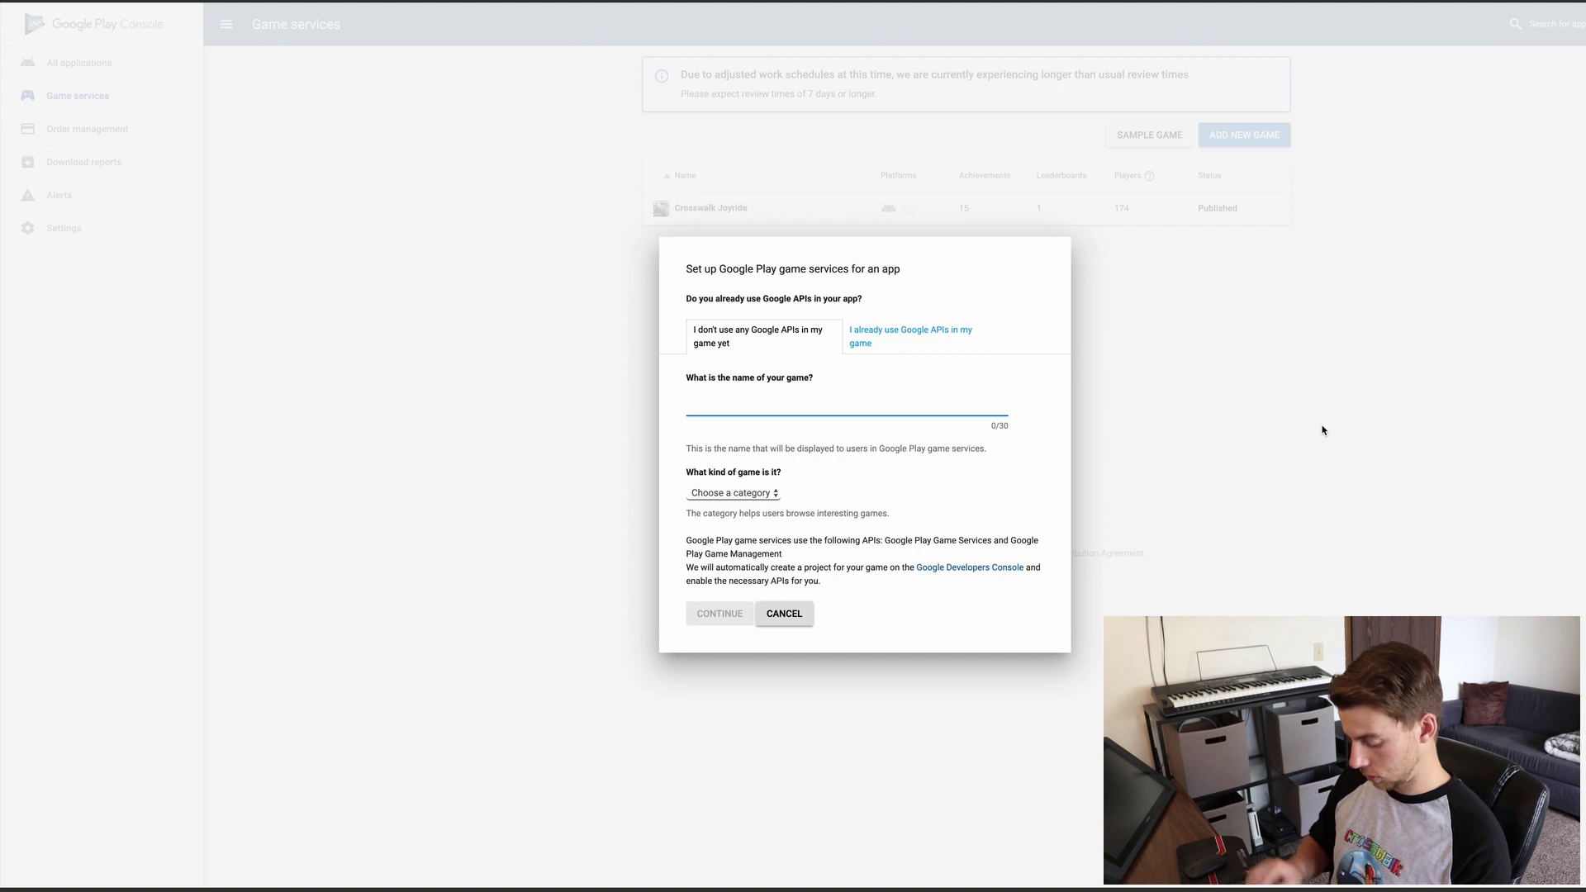
pyautogui.write('Tap the')
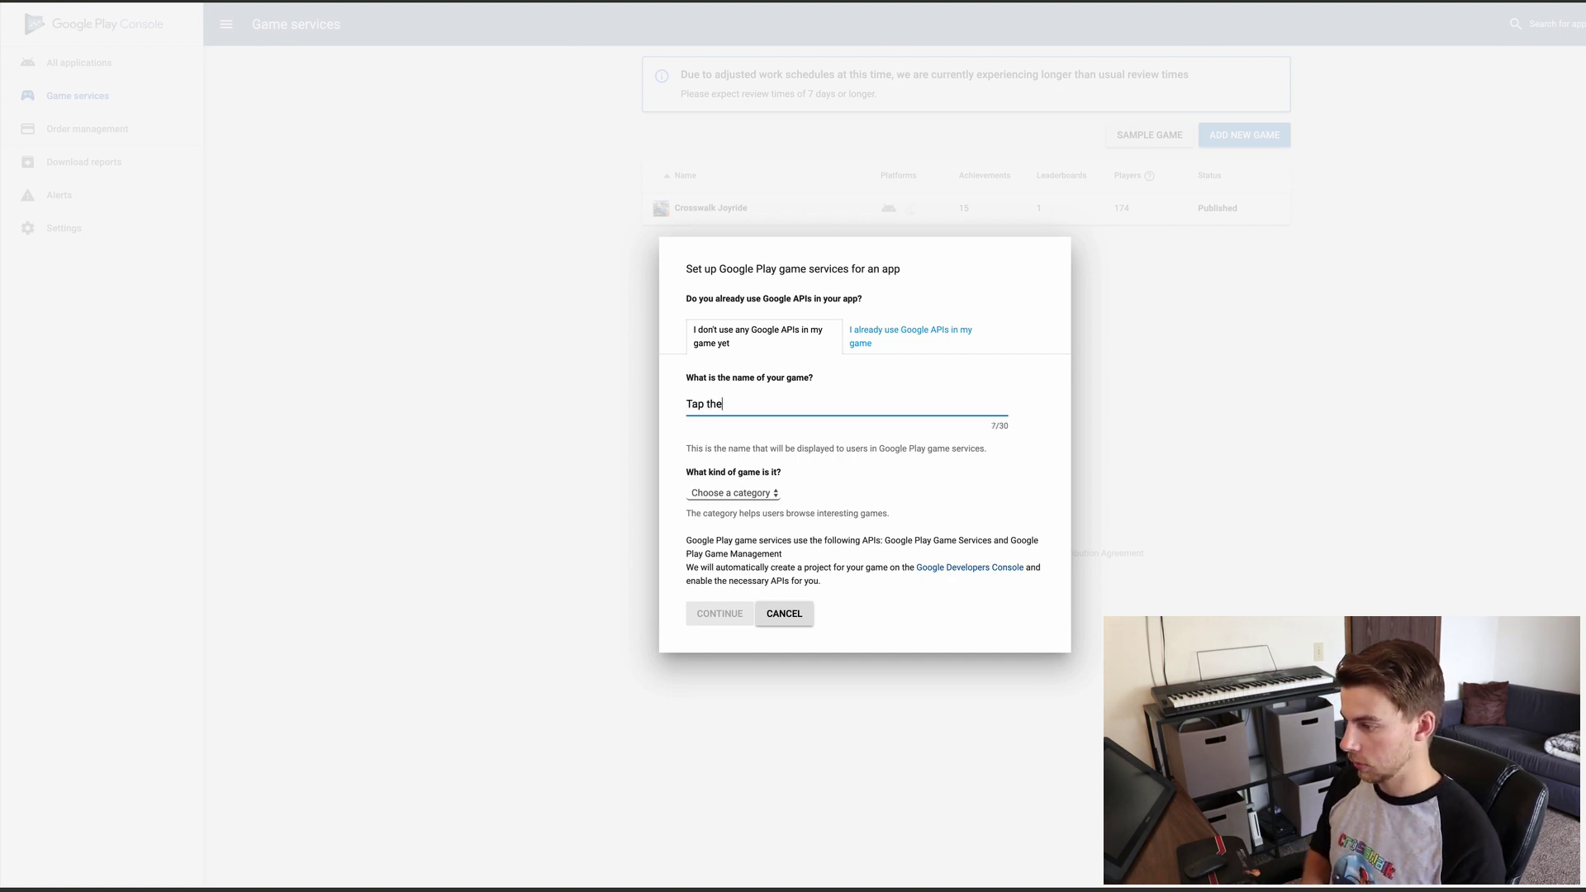
pyautogui.write(' Square')
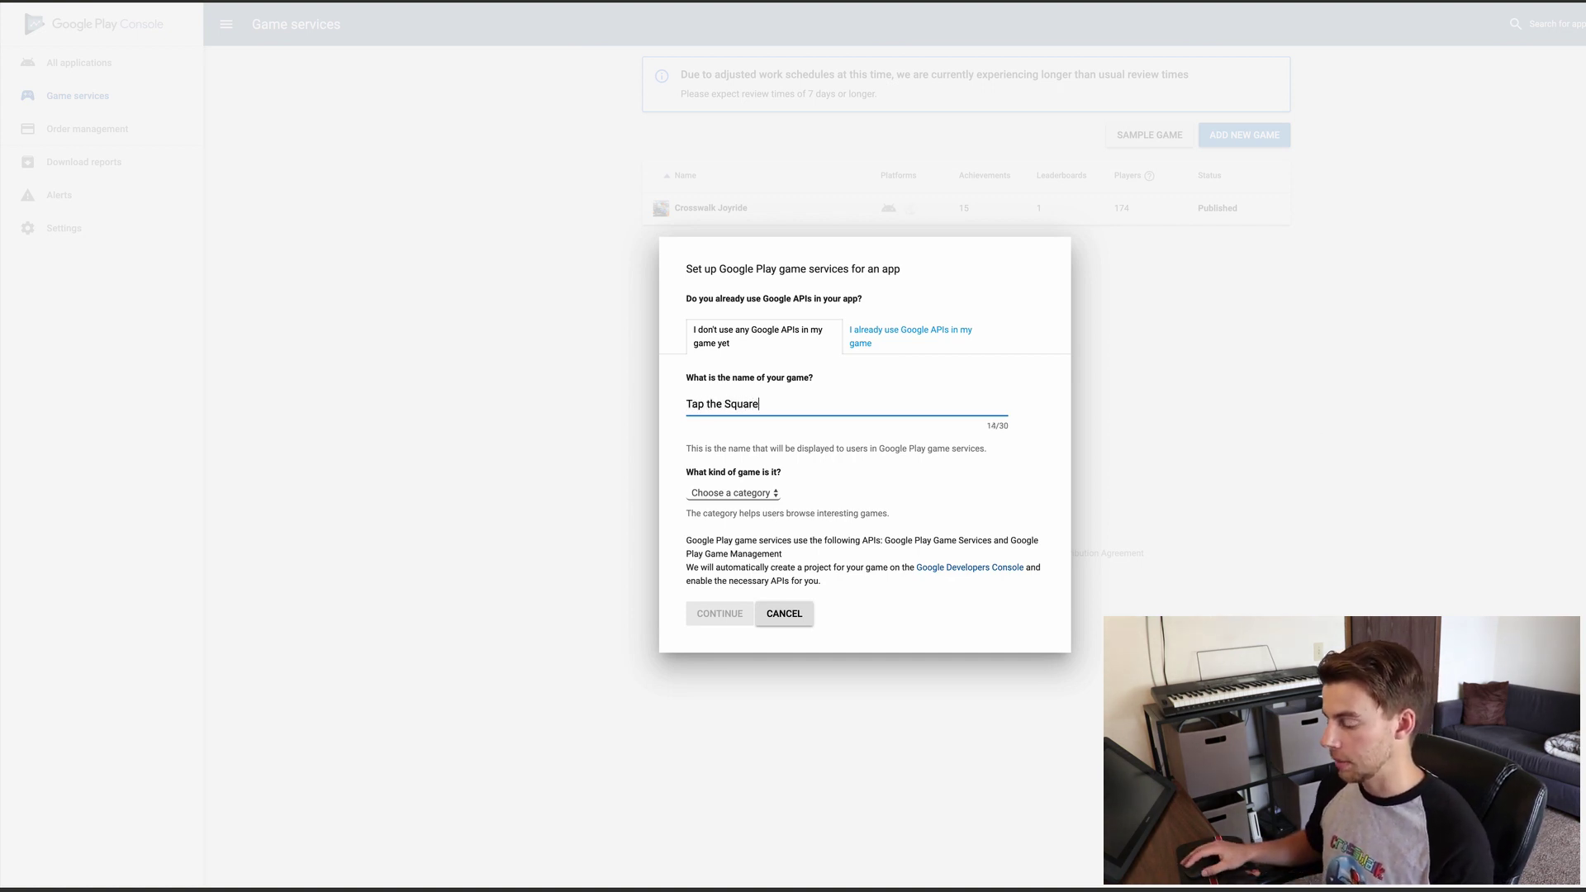
pyautogui.click(776, 494)
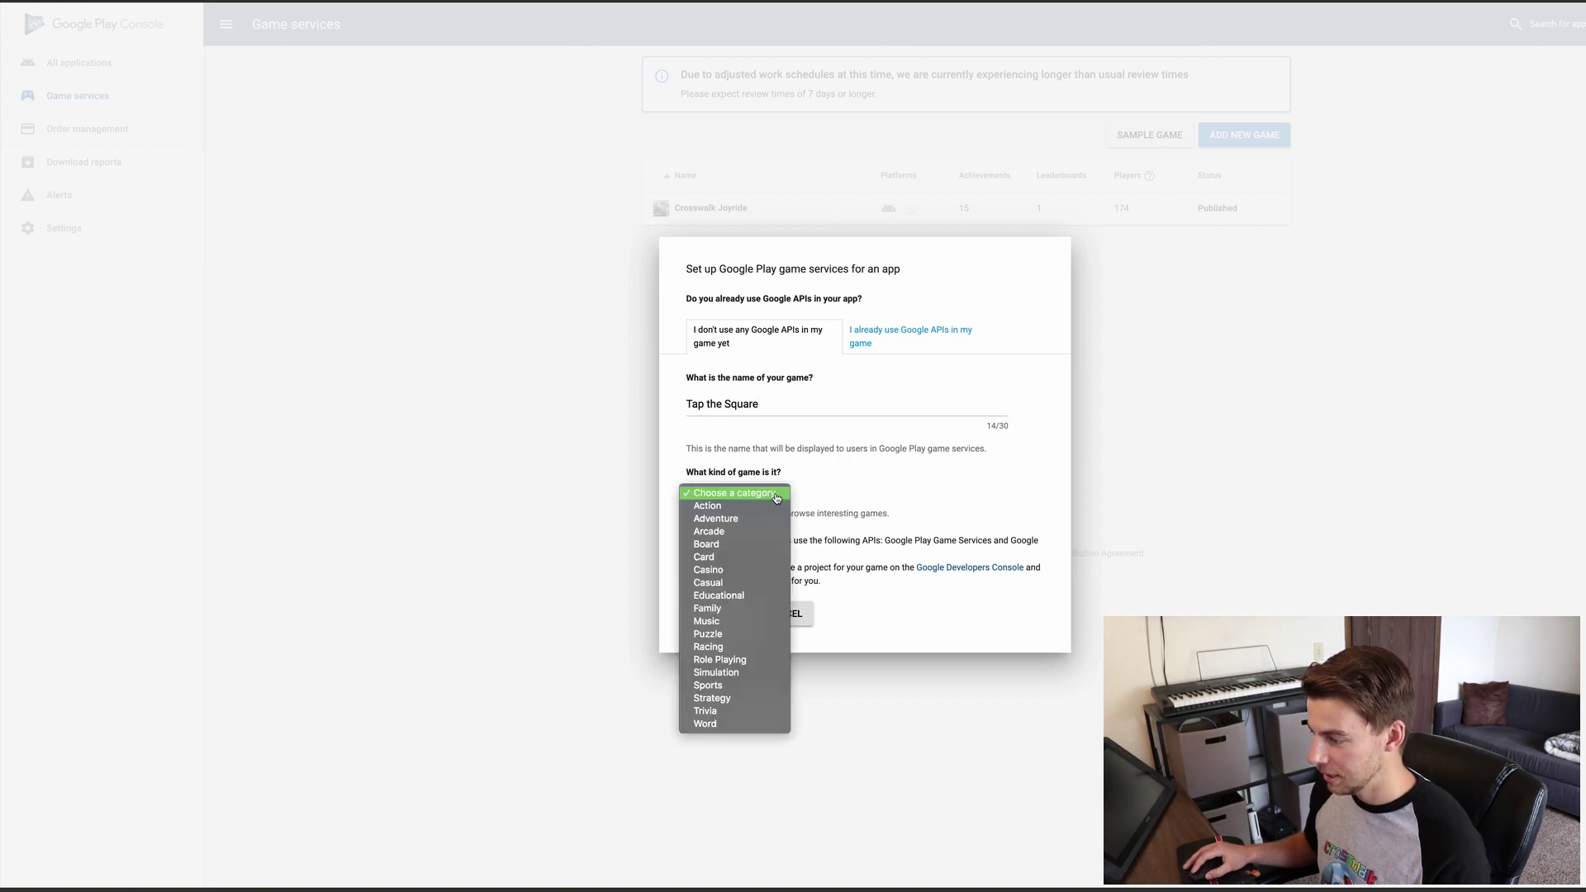
pyautogui.click(727, 532)
pyautogui.click(729, 615)
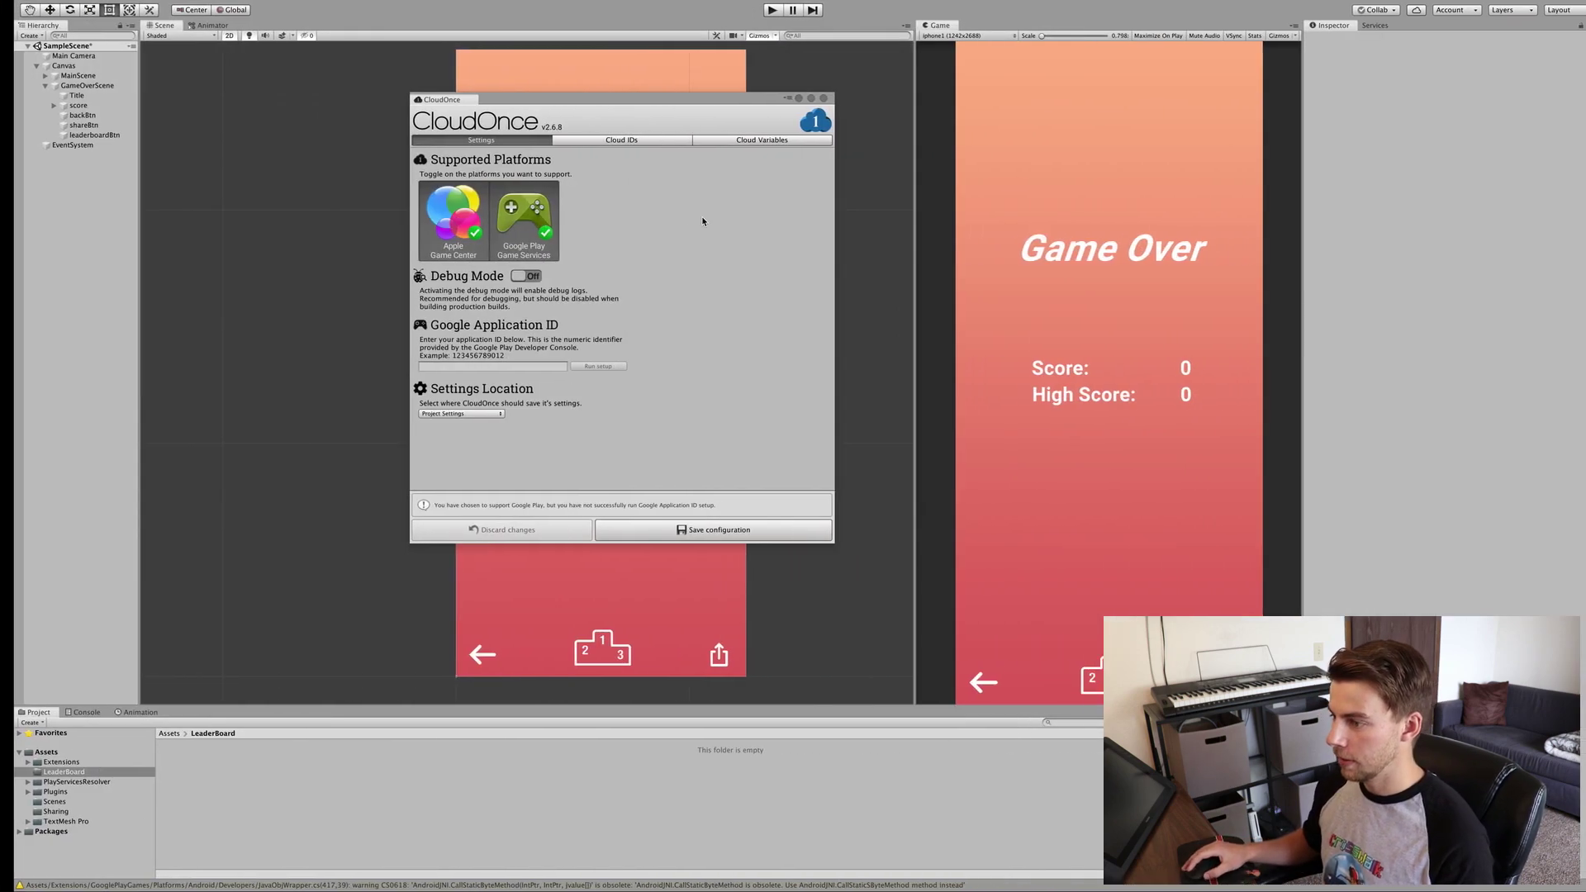
# Paste the Google application ID into the CloudOnce settings in Unity, run its setup and save the configuration.
pyautogui.click(468, 366)
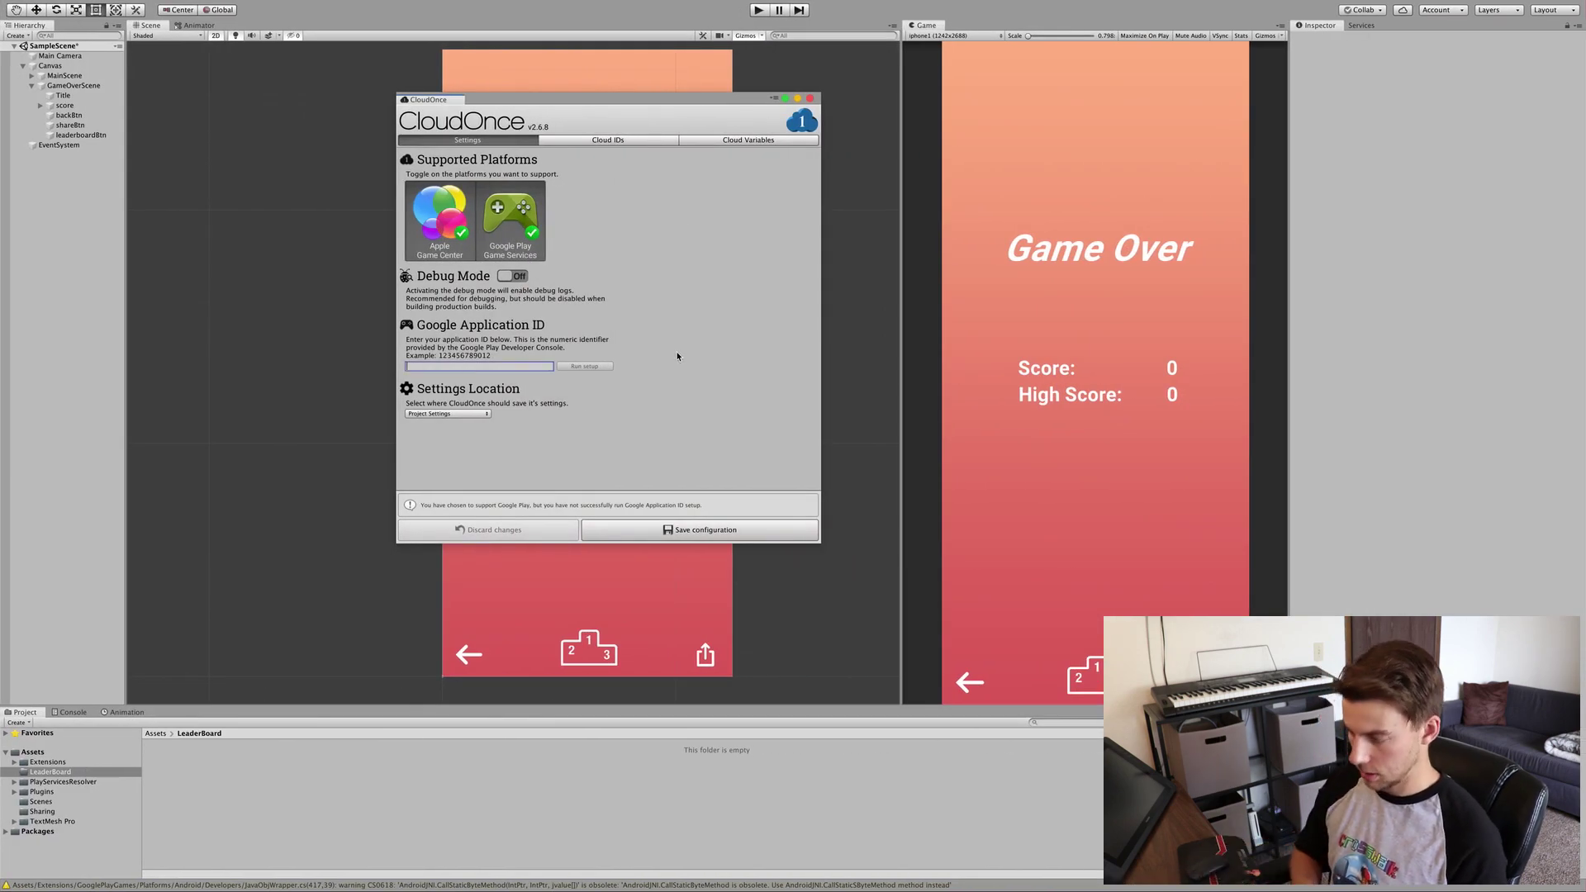
pyautogui.press('super+v')
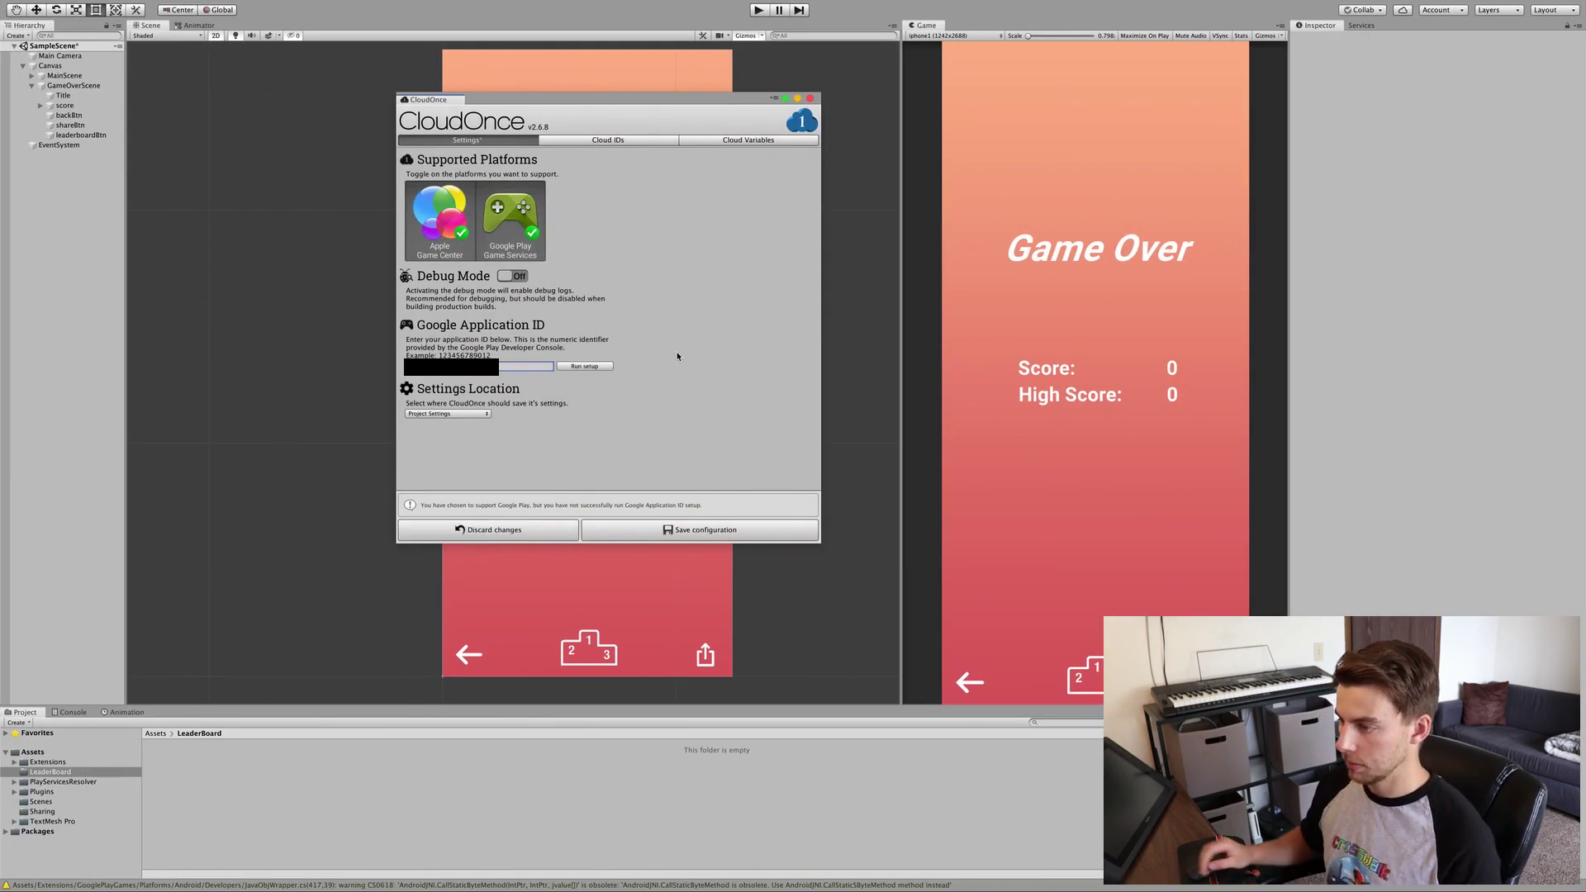
pyautogui.click(594, 369)
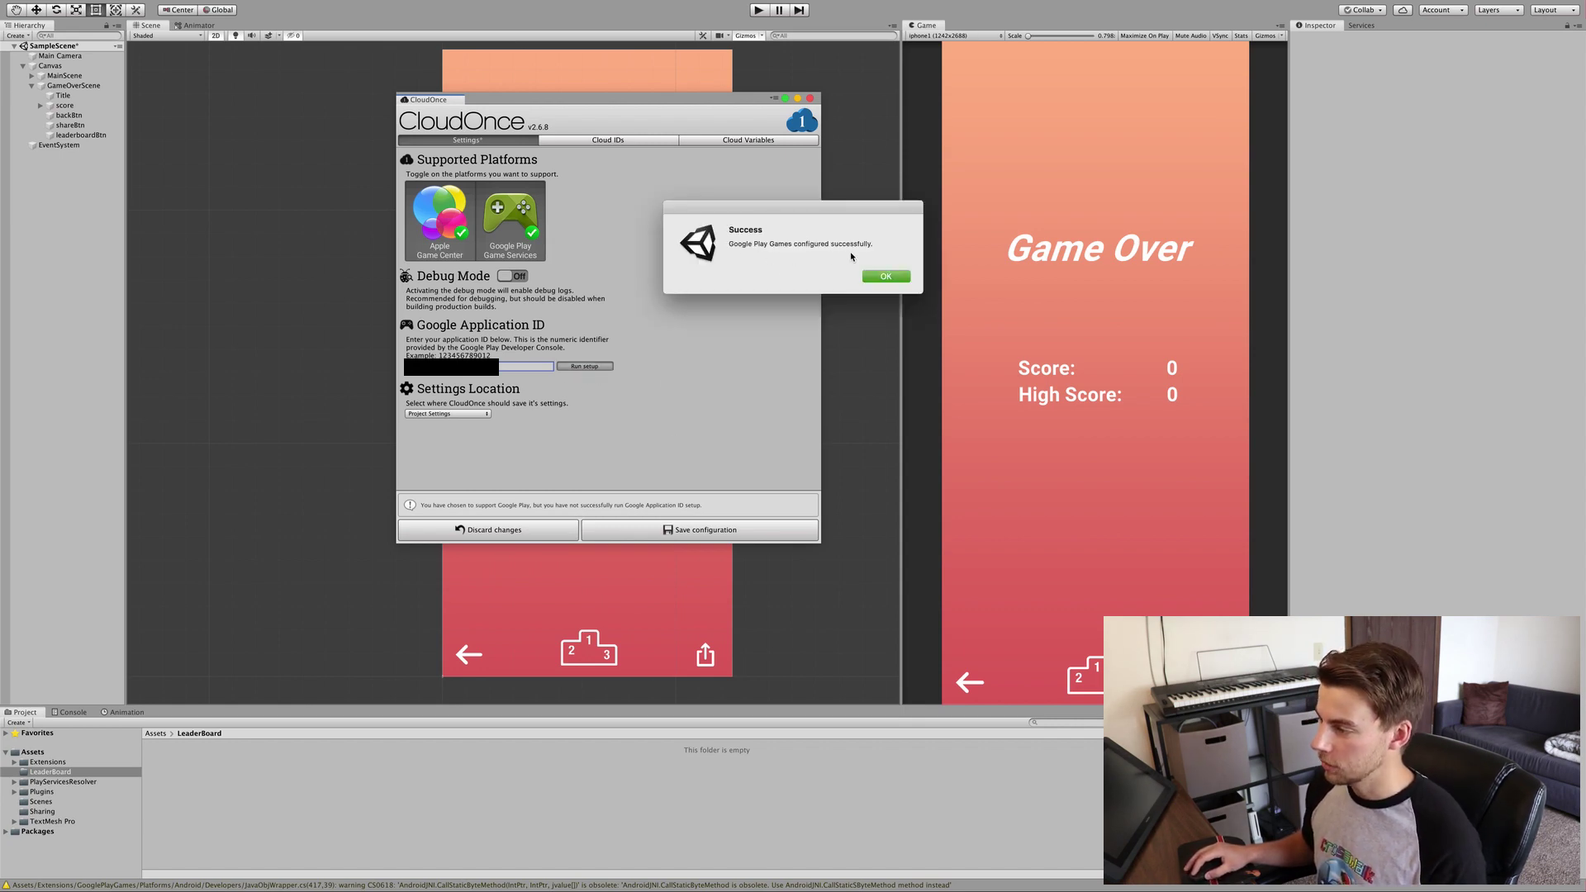
pyautogui.click(887, 277)
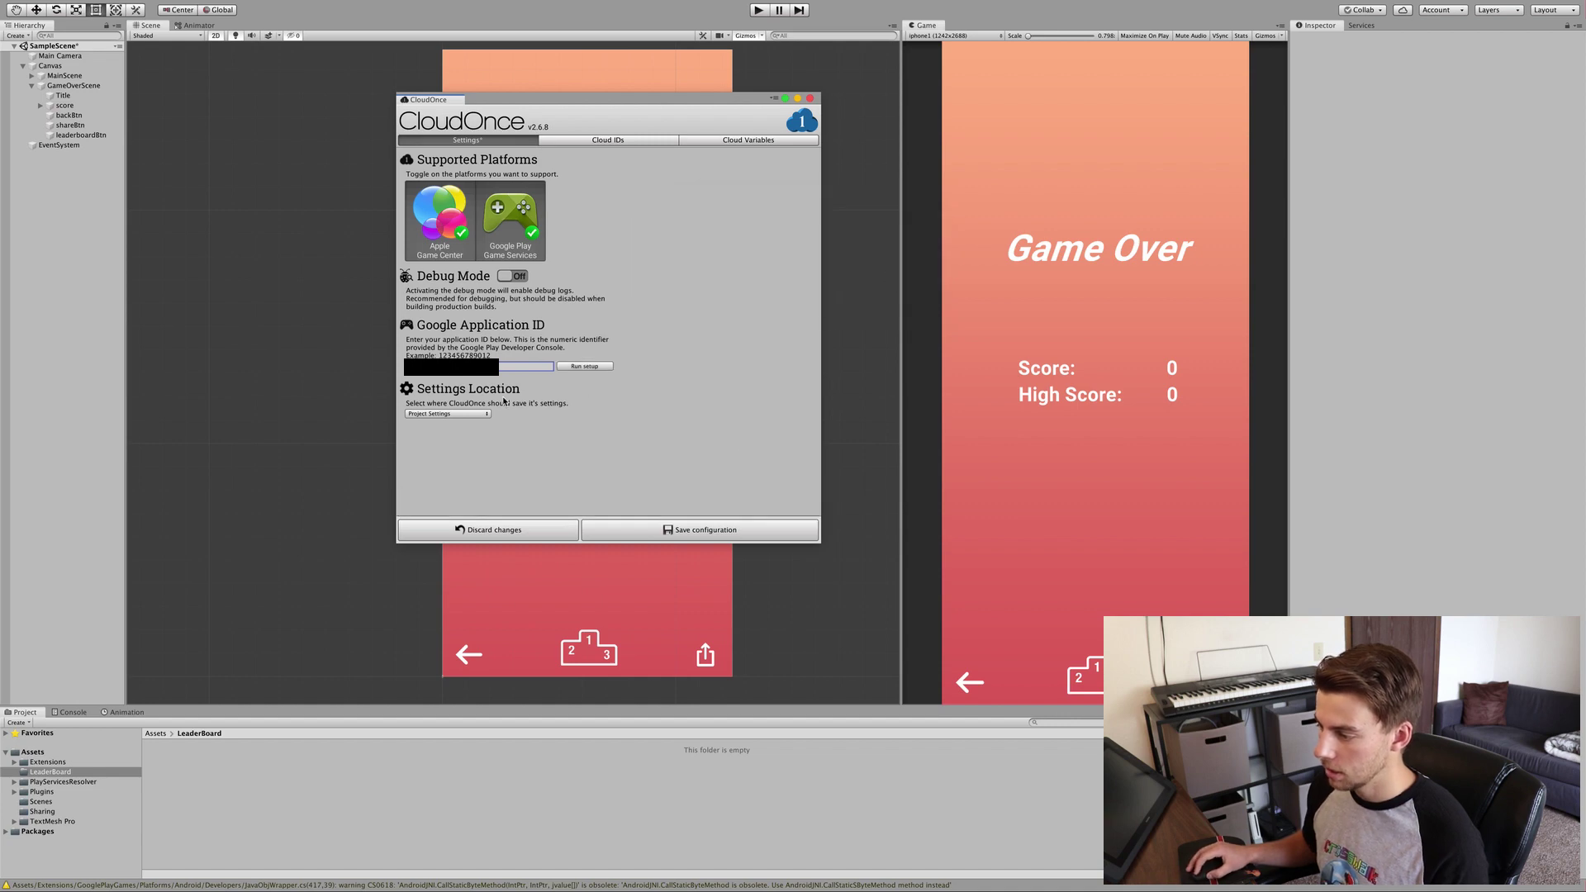
pyautogui.click(678, 532)
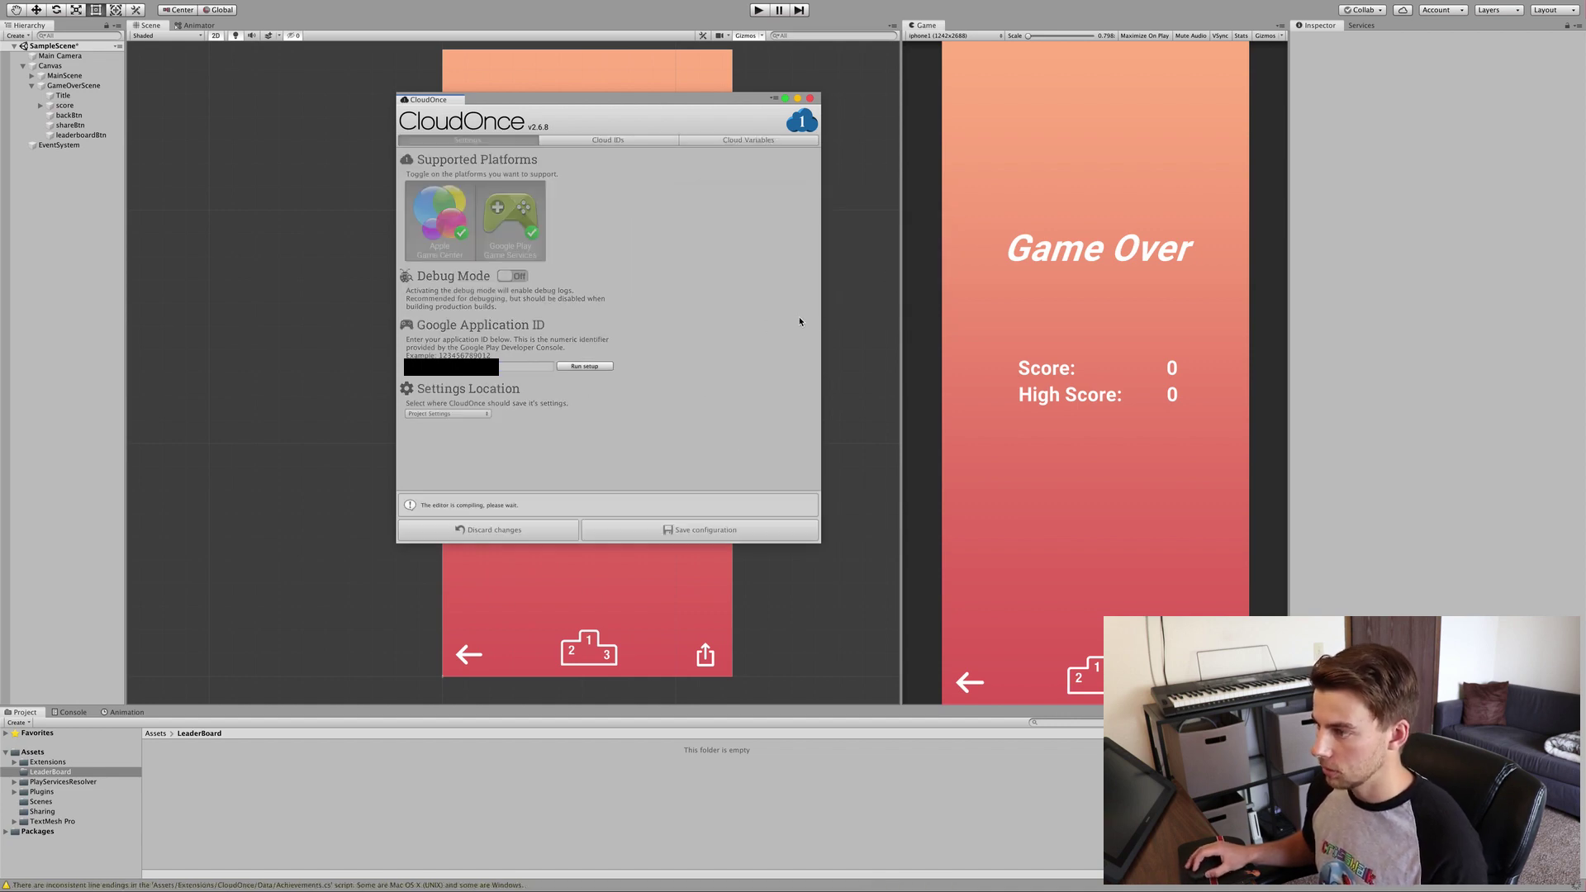
# Add a leaderboard entry to the CloudOnce cloud IDs with the internal ID highScore.
pyautogui.click(615, 142)
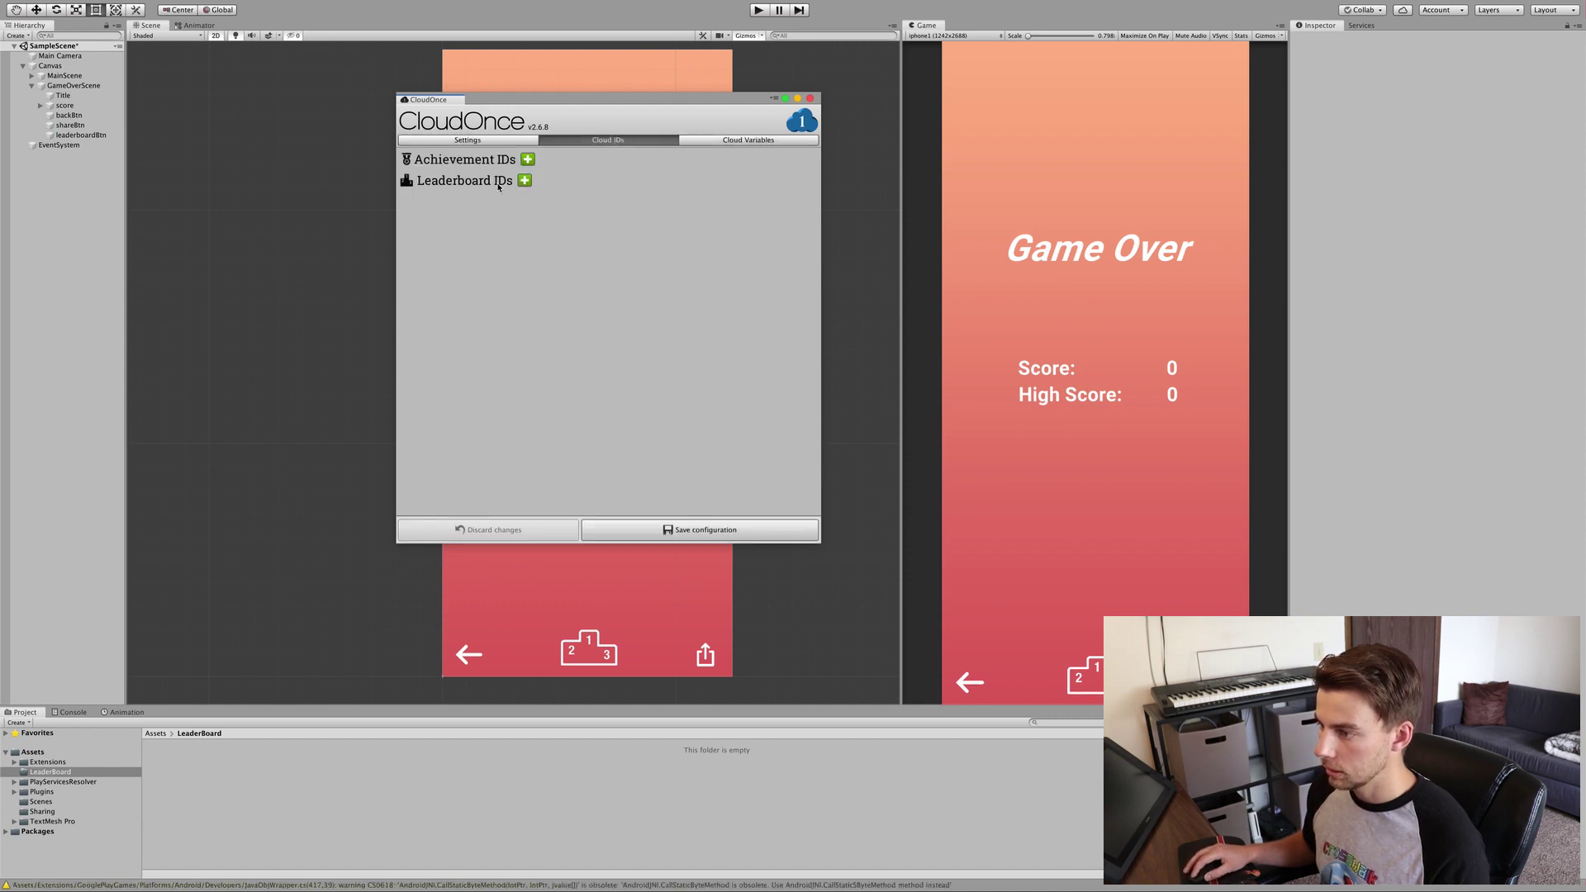
pyautogui.click(524, 181)
pyautogui.click(512, 212)
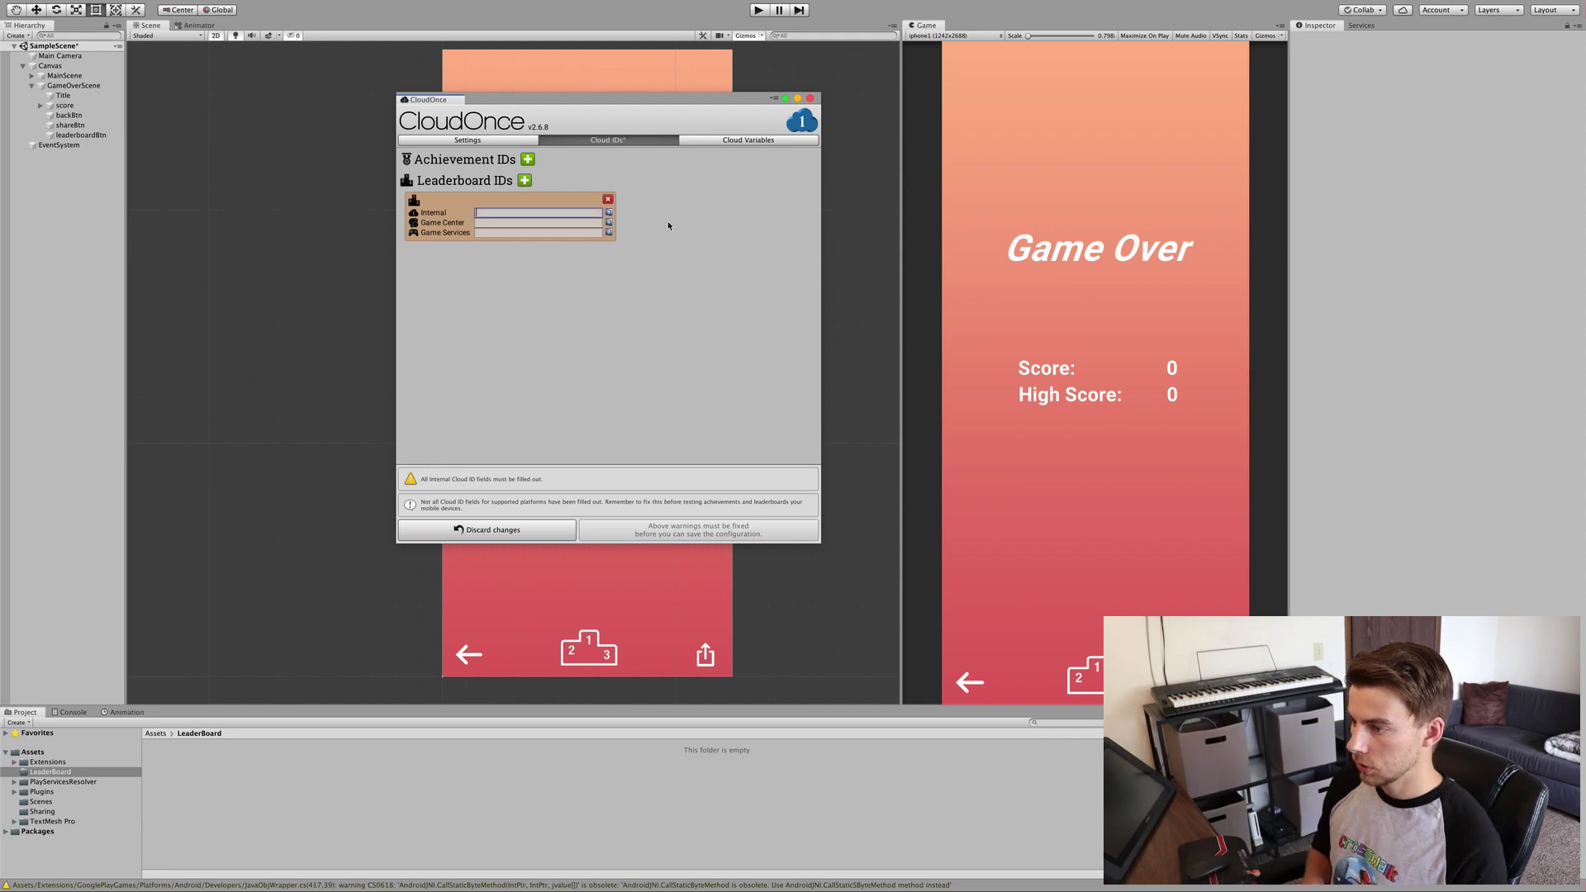
pyautogui.write('highScore')
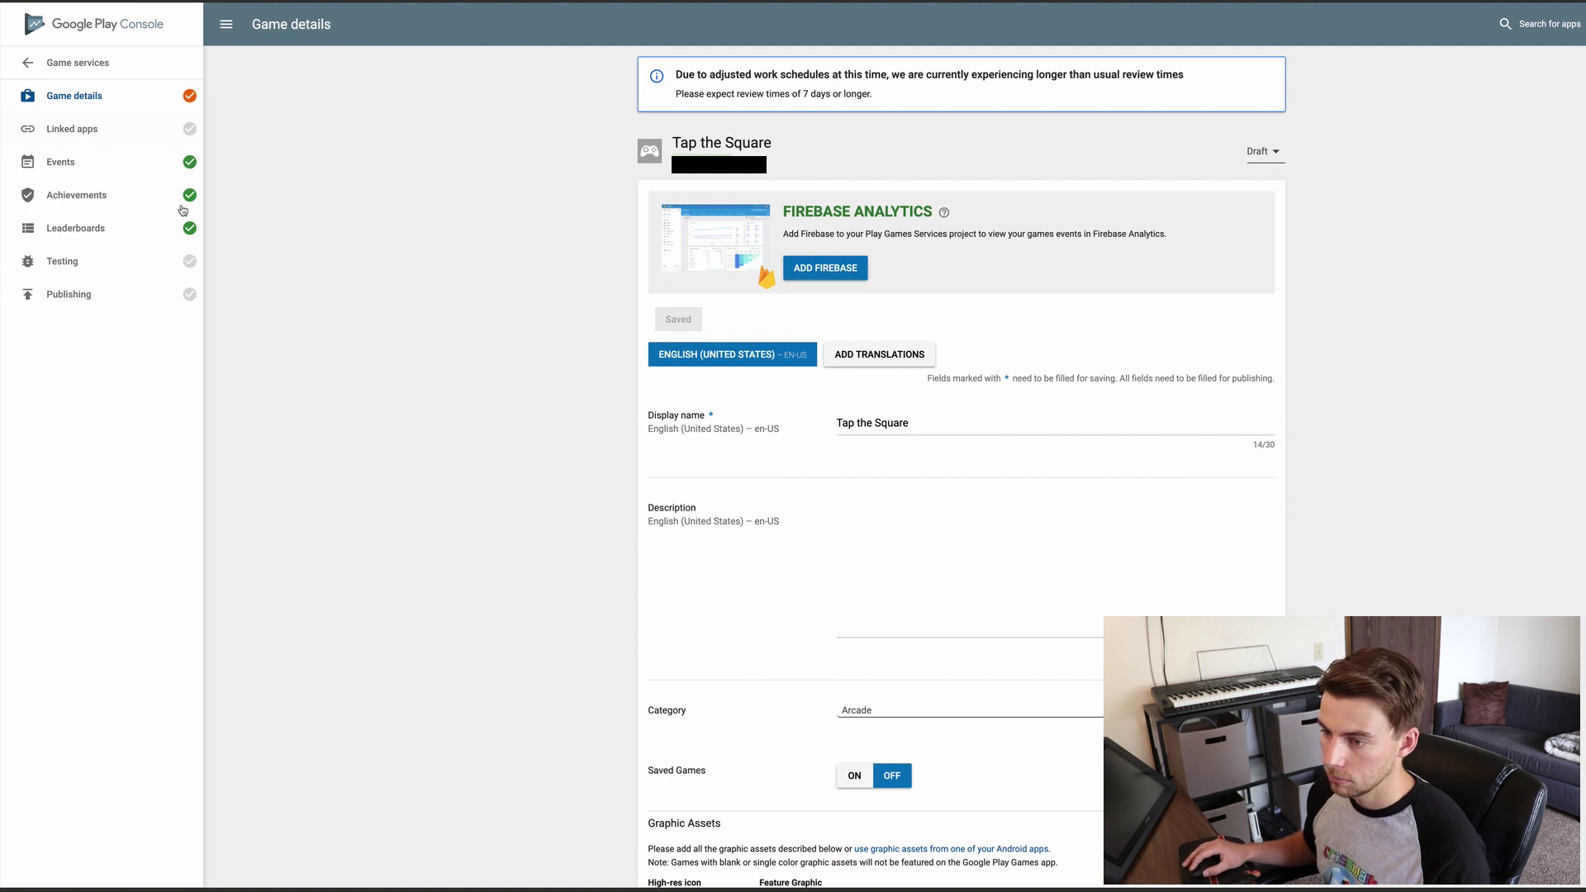
# Start a new leaderboard for Tap the Square in Google Play Console and name it HighScore.
pyautogui.click(182, 228)
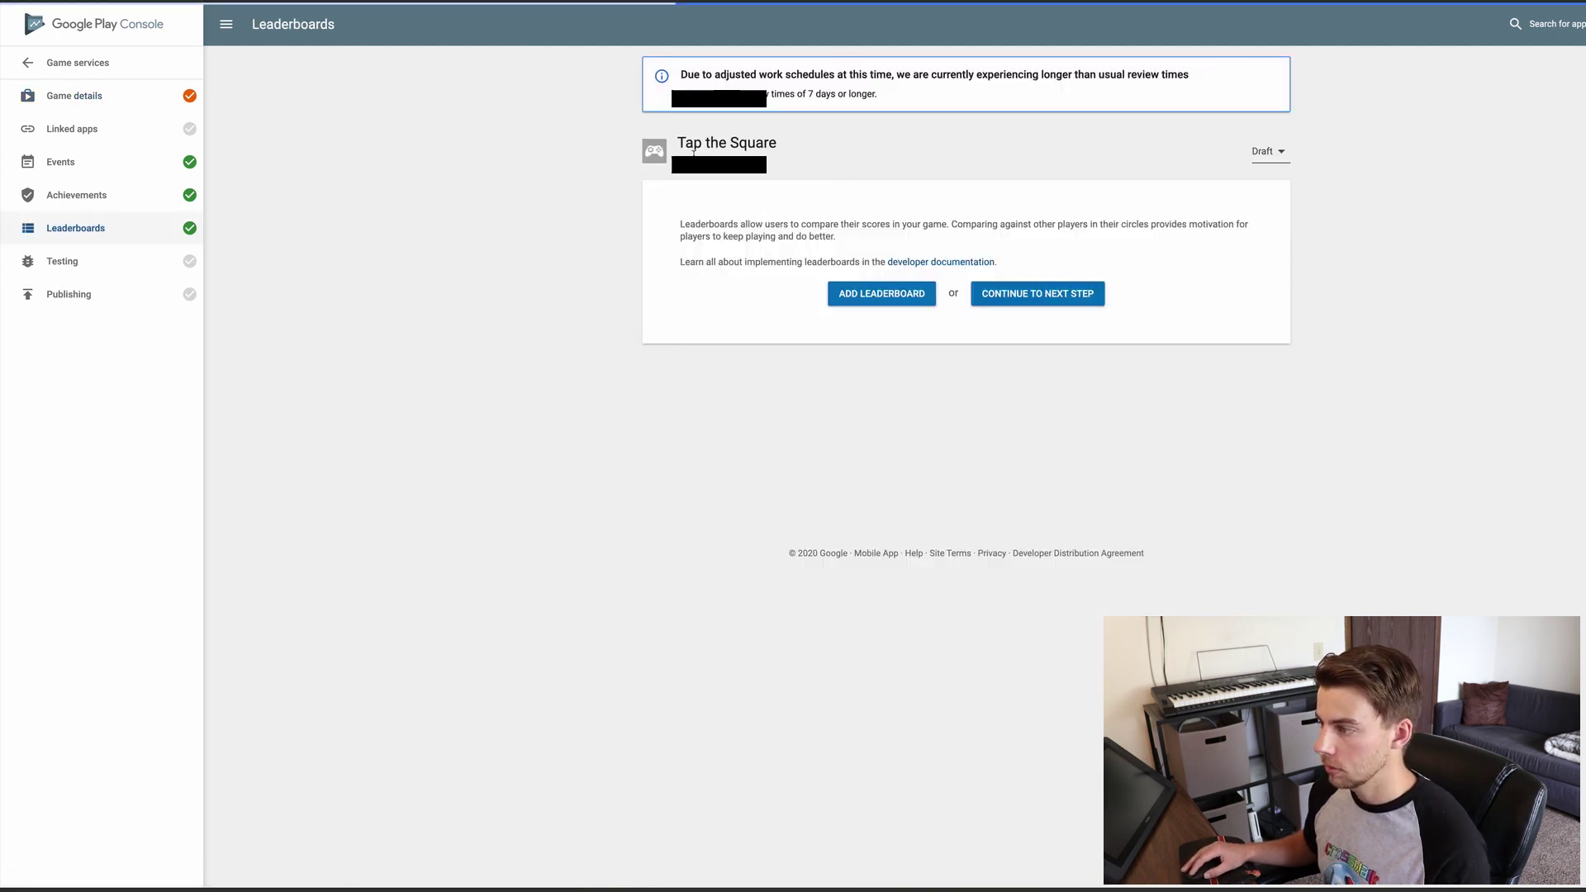
pyautogui.click(895, 295)
pyautogui.click(887, 295)
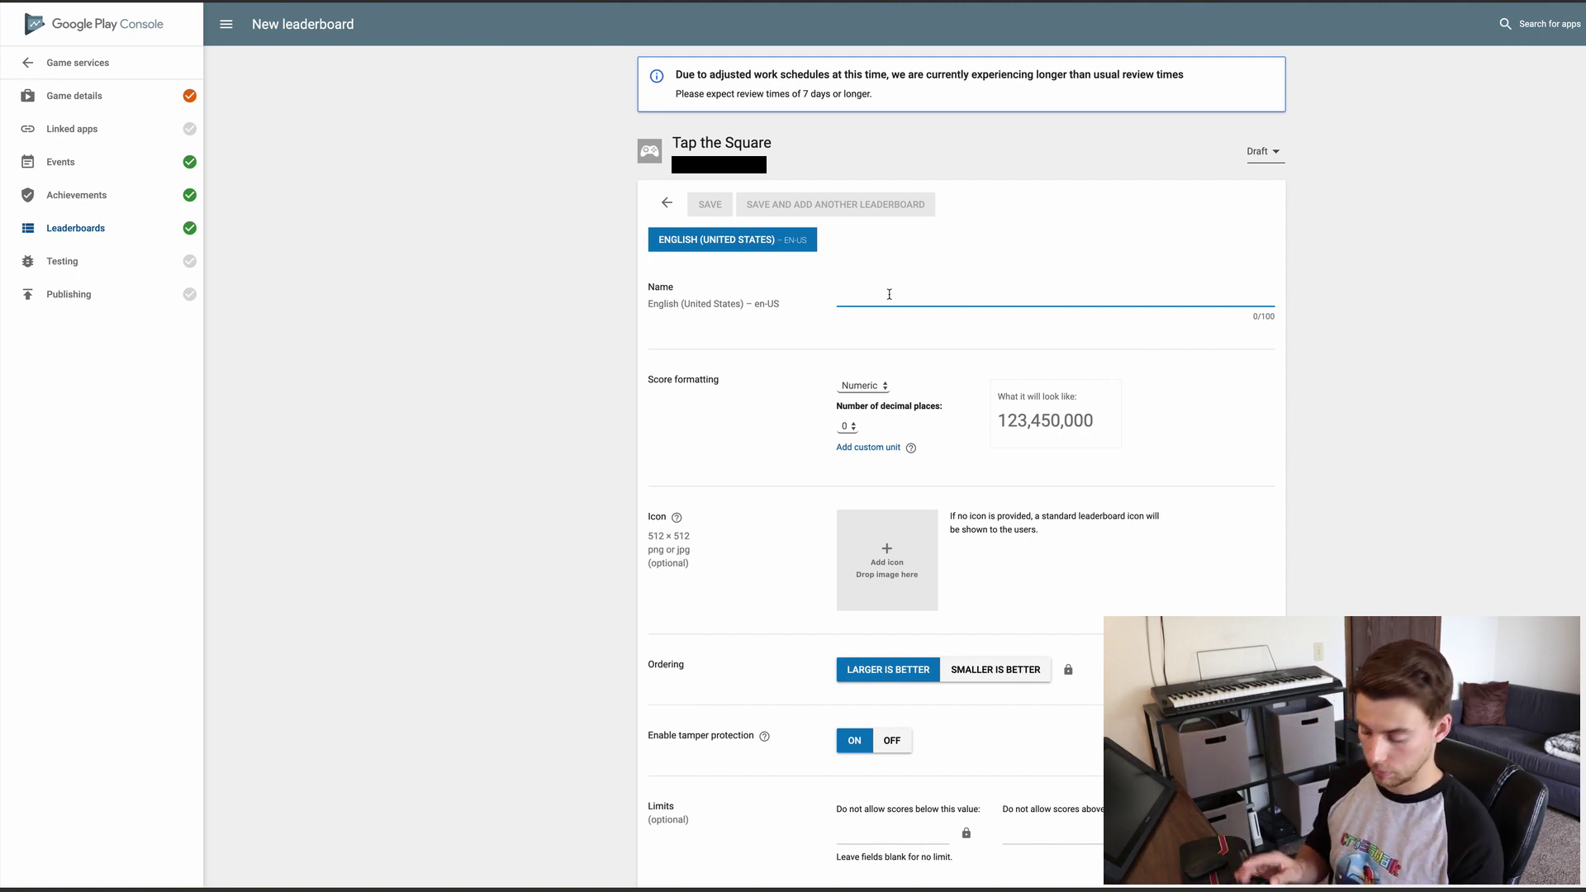
pyautogui.write('His')
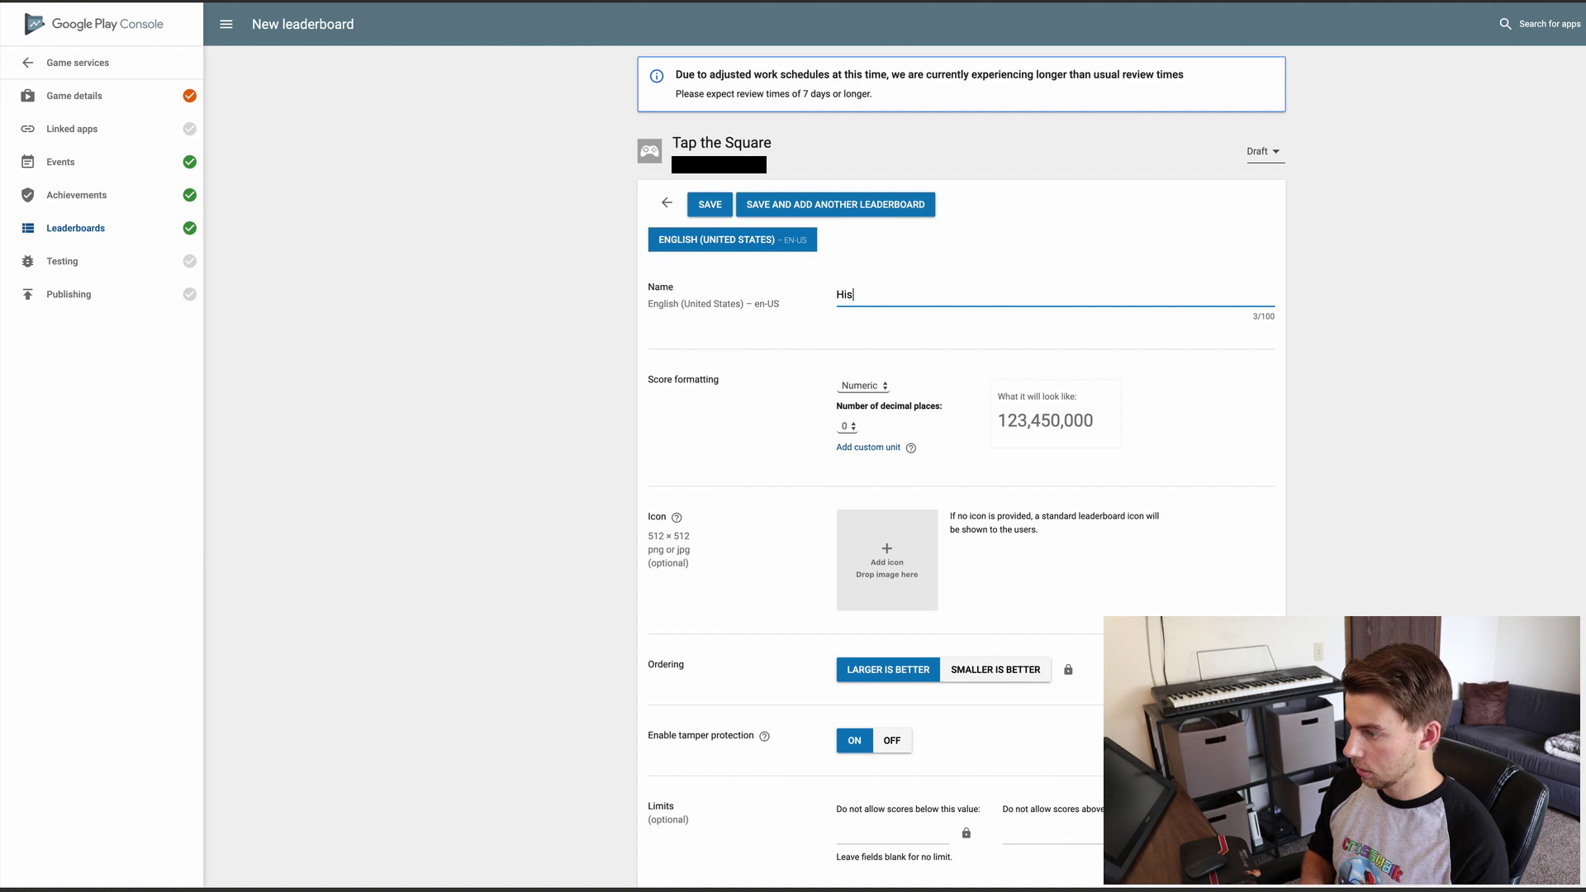
pyautogui.write('g')
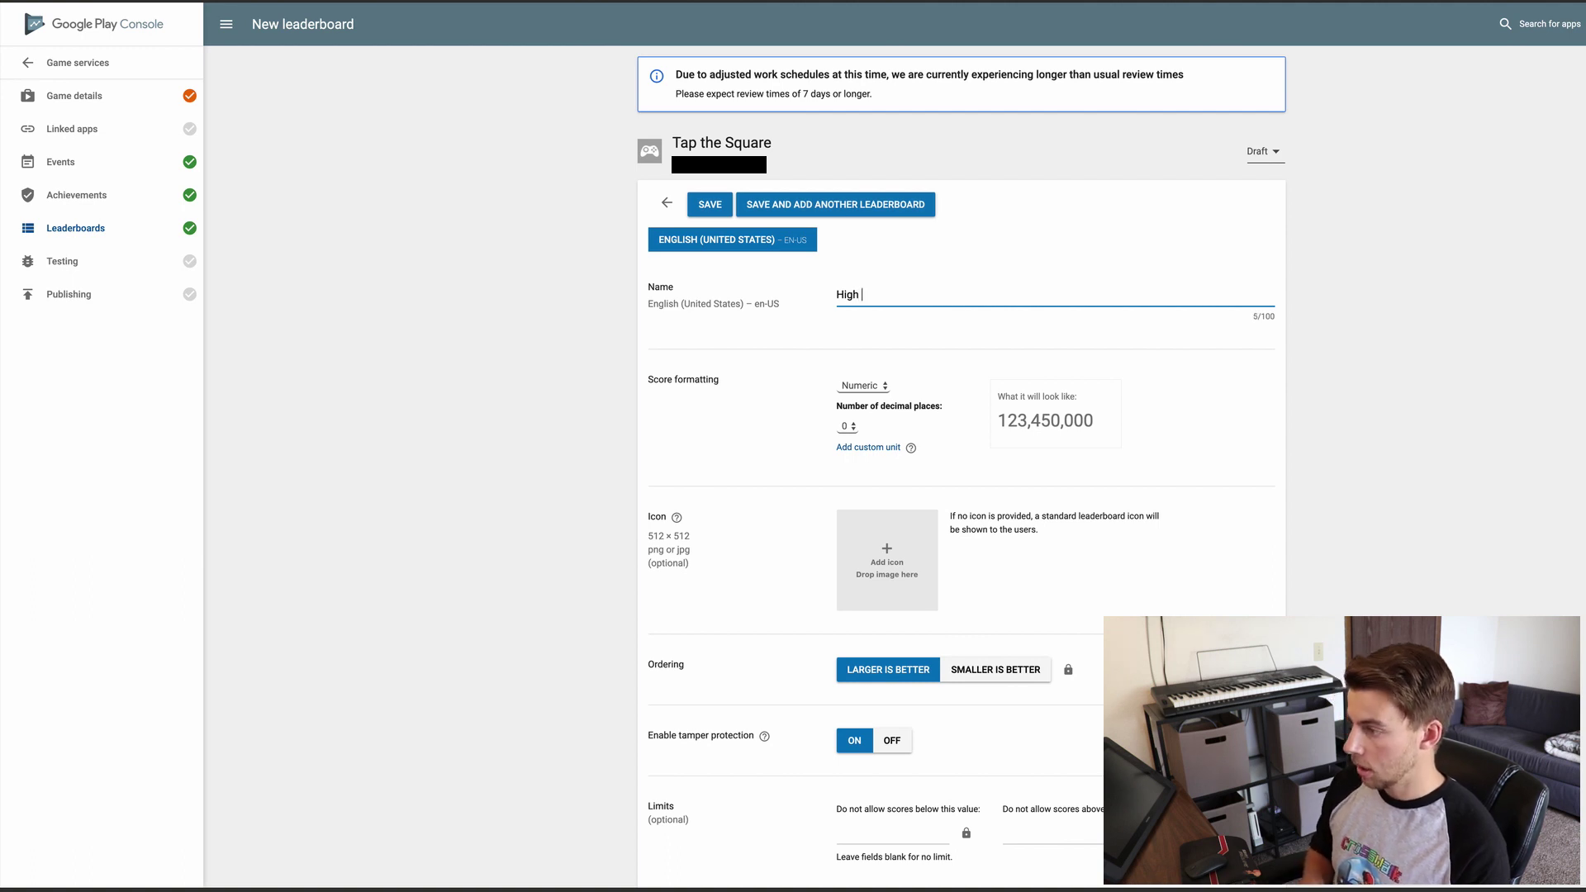
pyautogui.write('hScore')
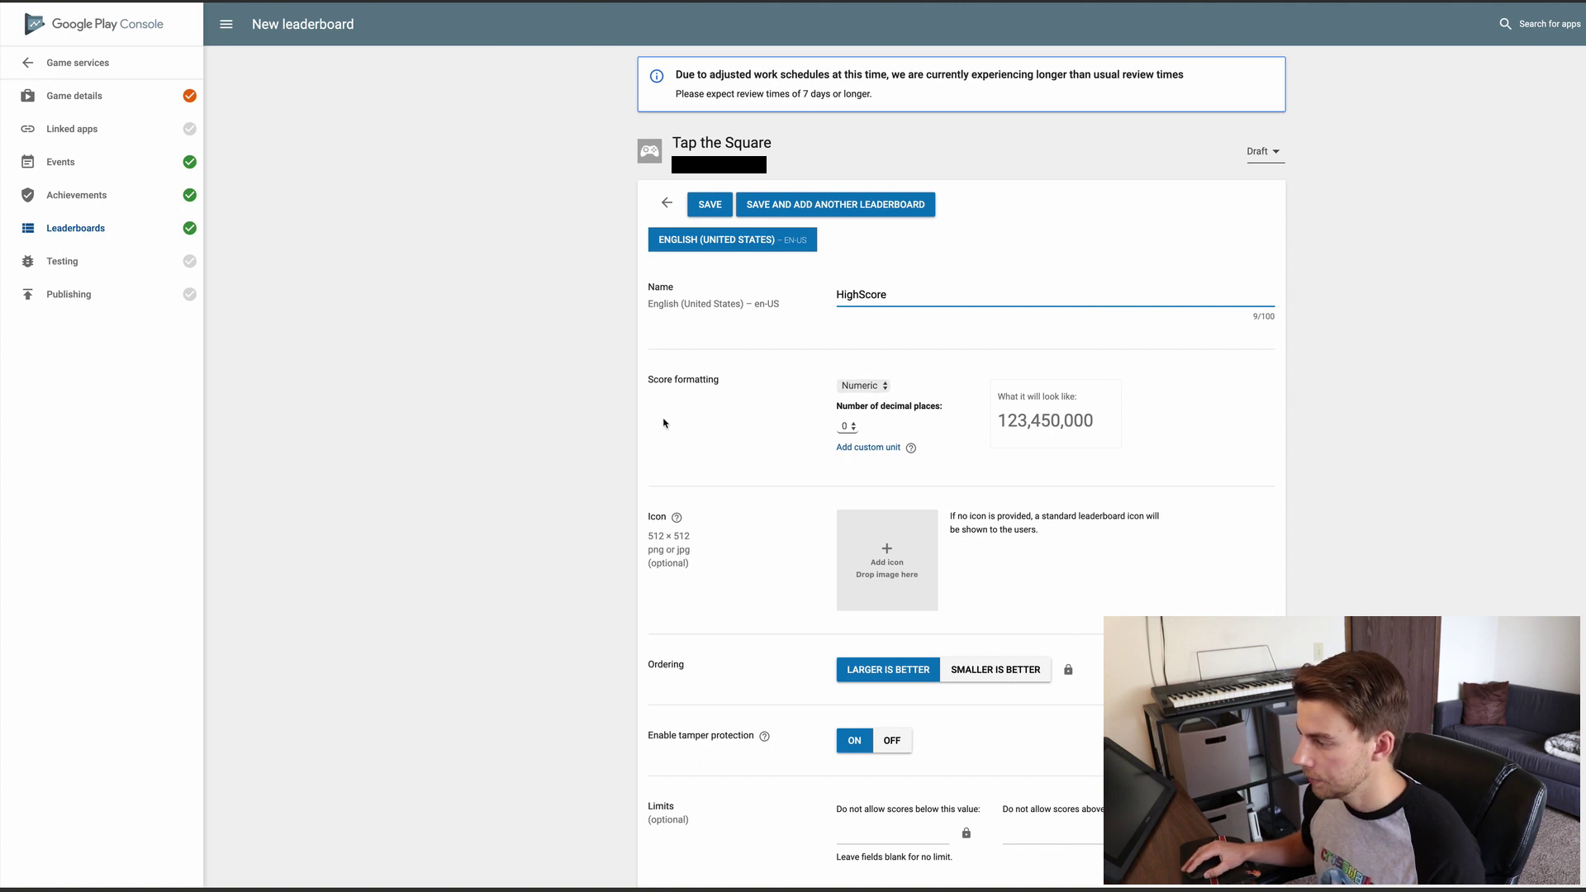
# Review the leaderboard options, keep Numeric score formatting with larger-is-better ordering, and save the HighScore leaderboard.
pyautogui.scroll(-1, 745, 348)
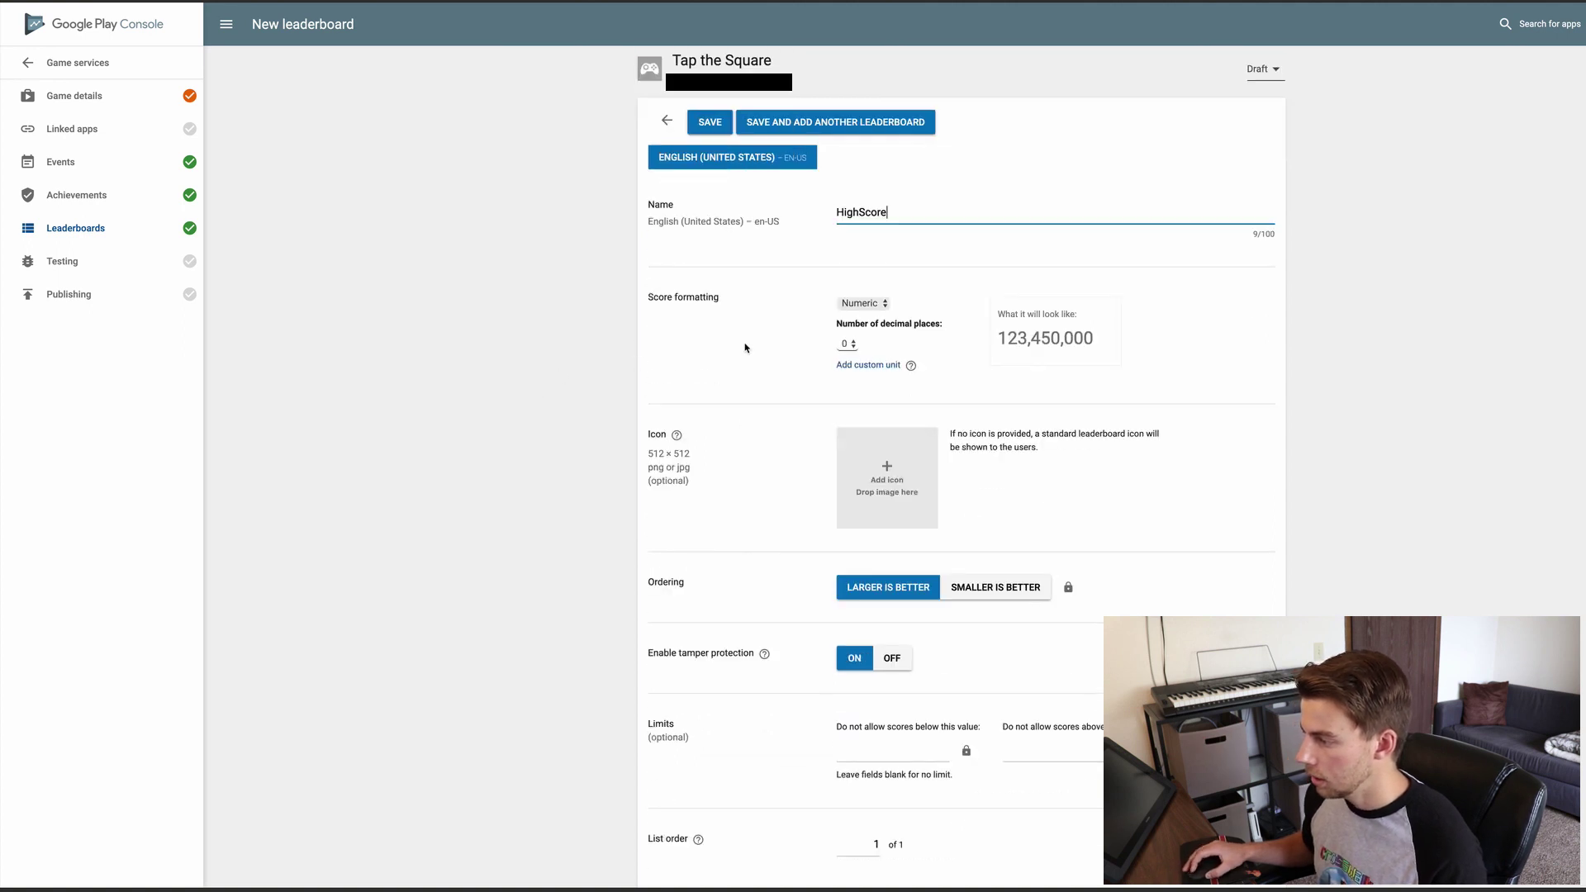
pyautogui.click(870, 305)
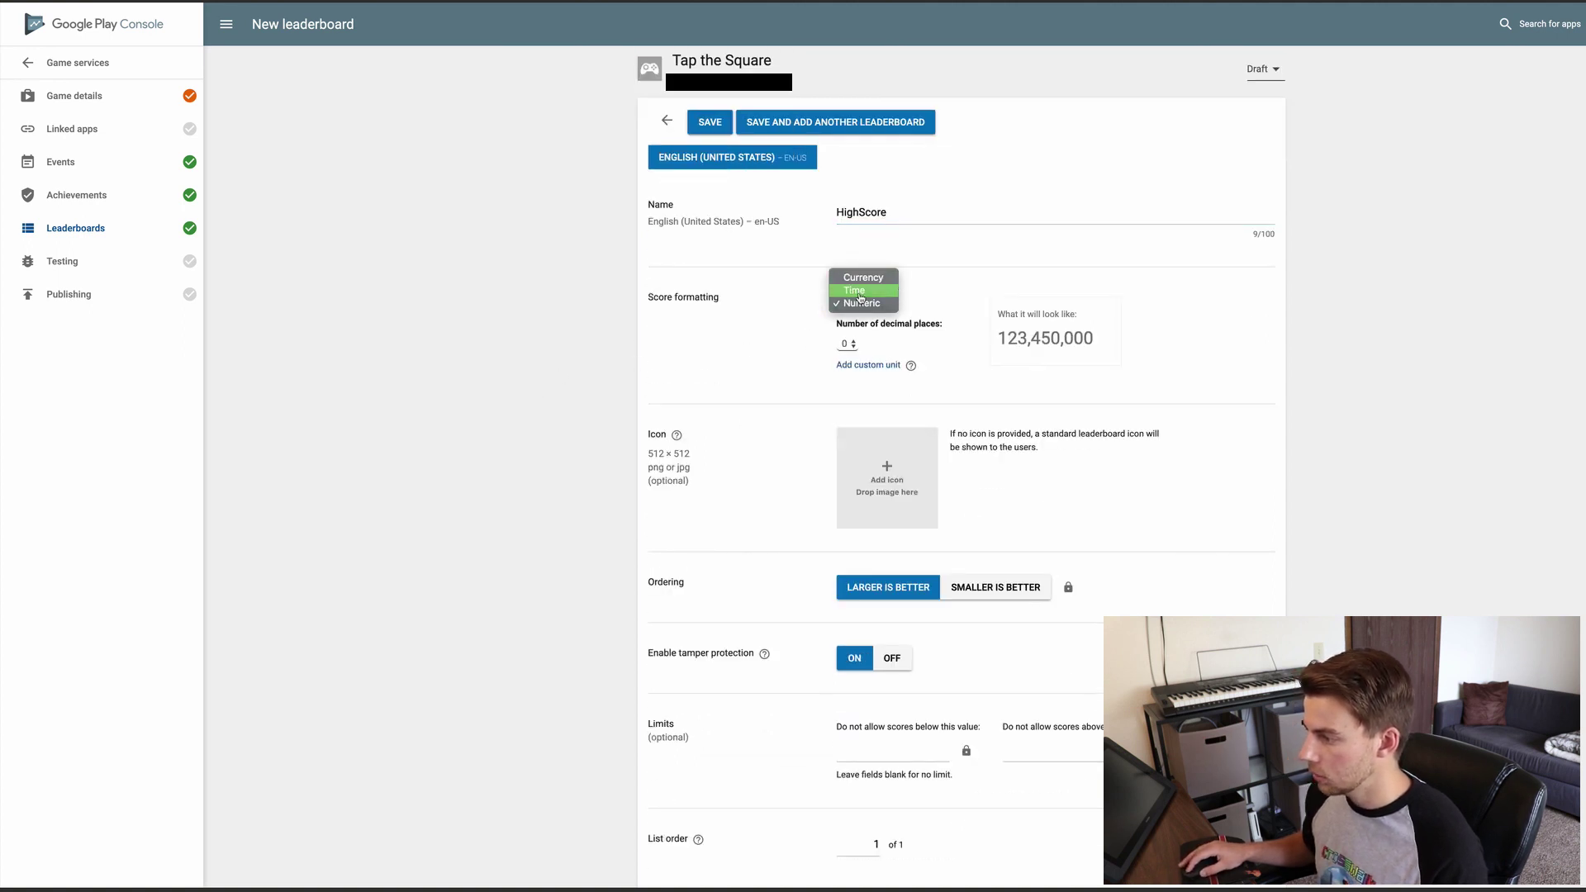
pyautogui.click(688, 368)
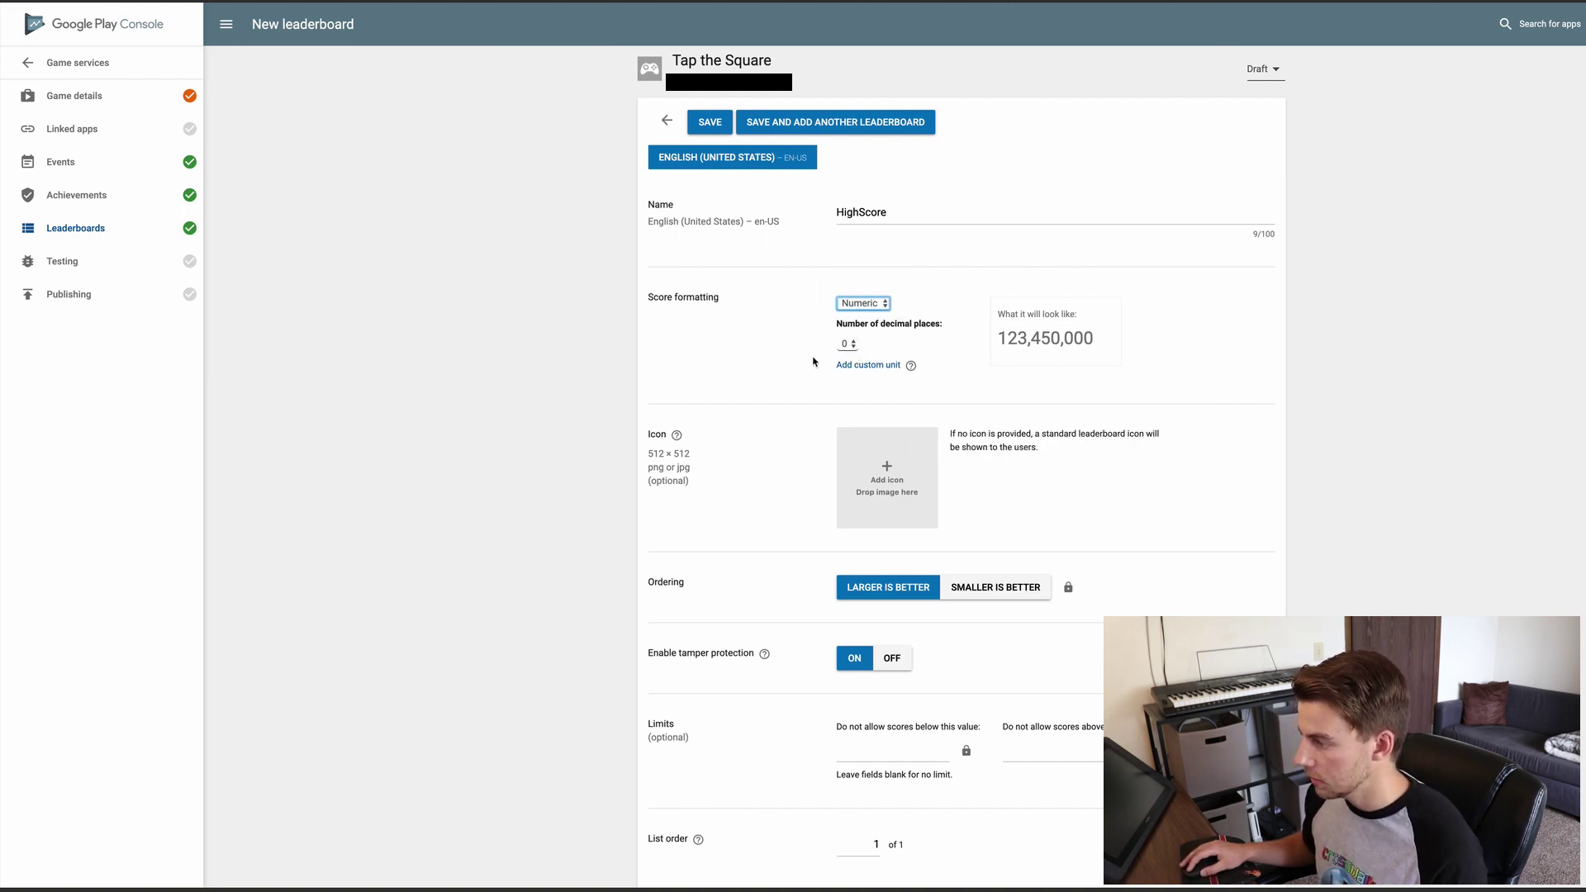
pyautogui.scroll(-2, 909, 415)
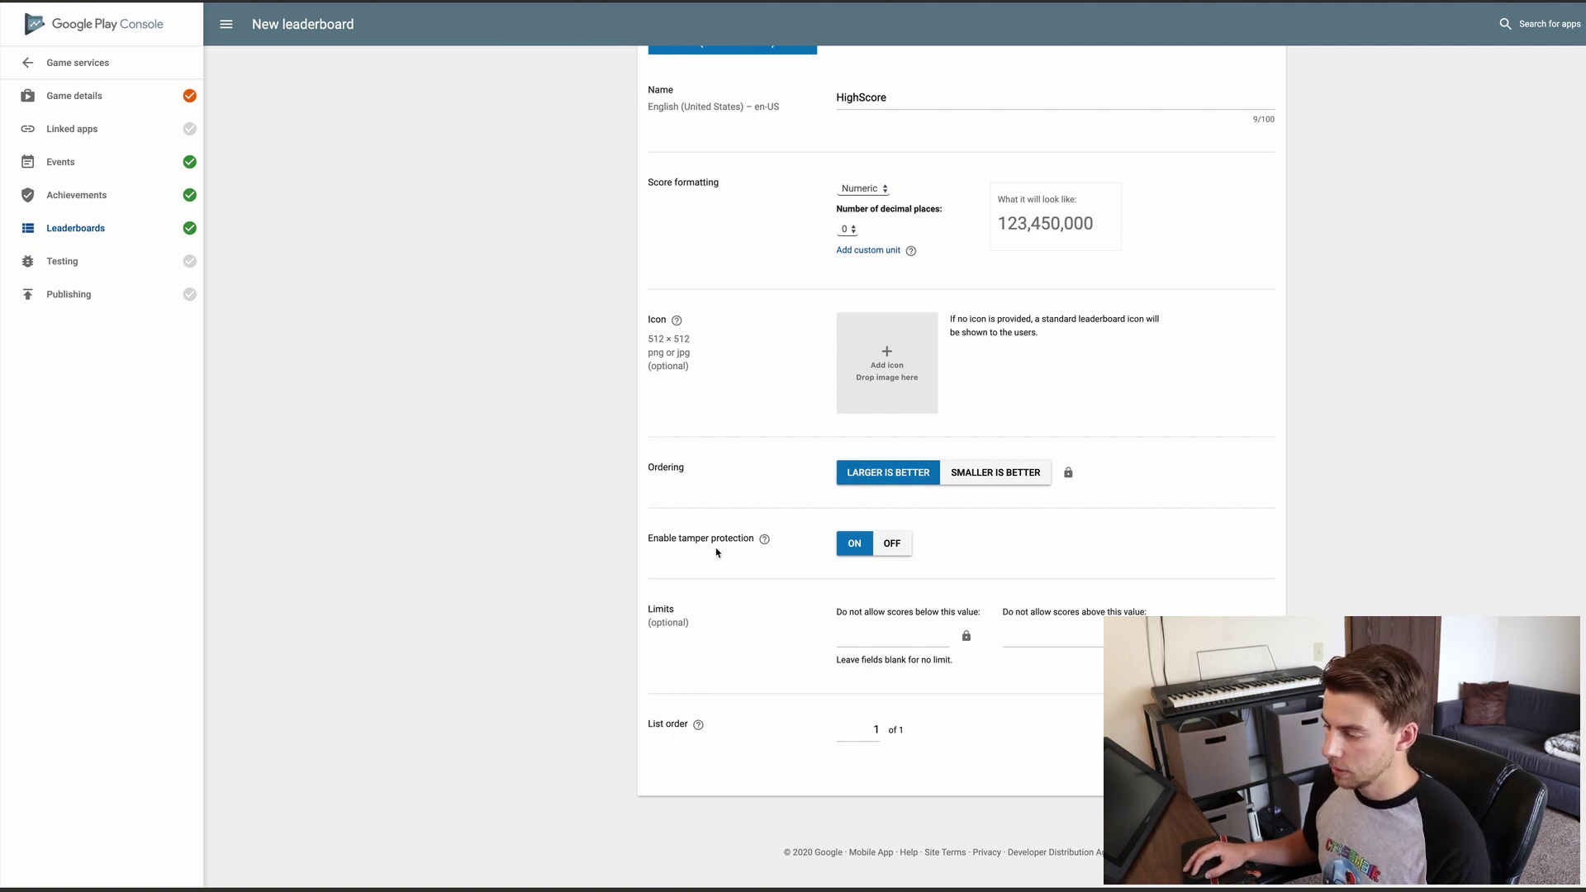
pyautogui.moveTo(765, 540)
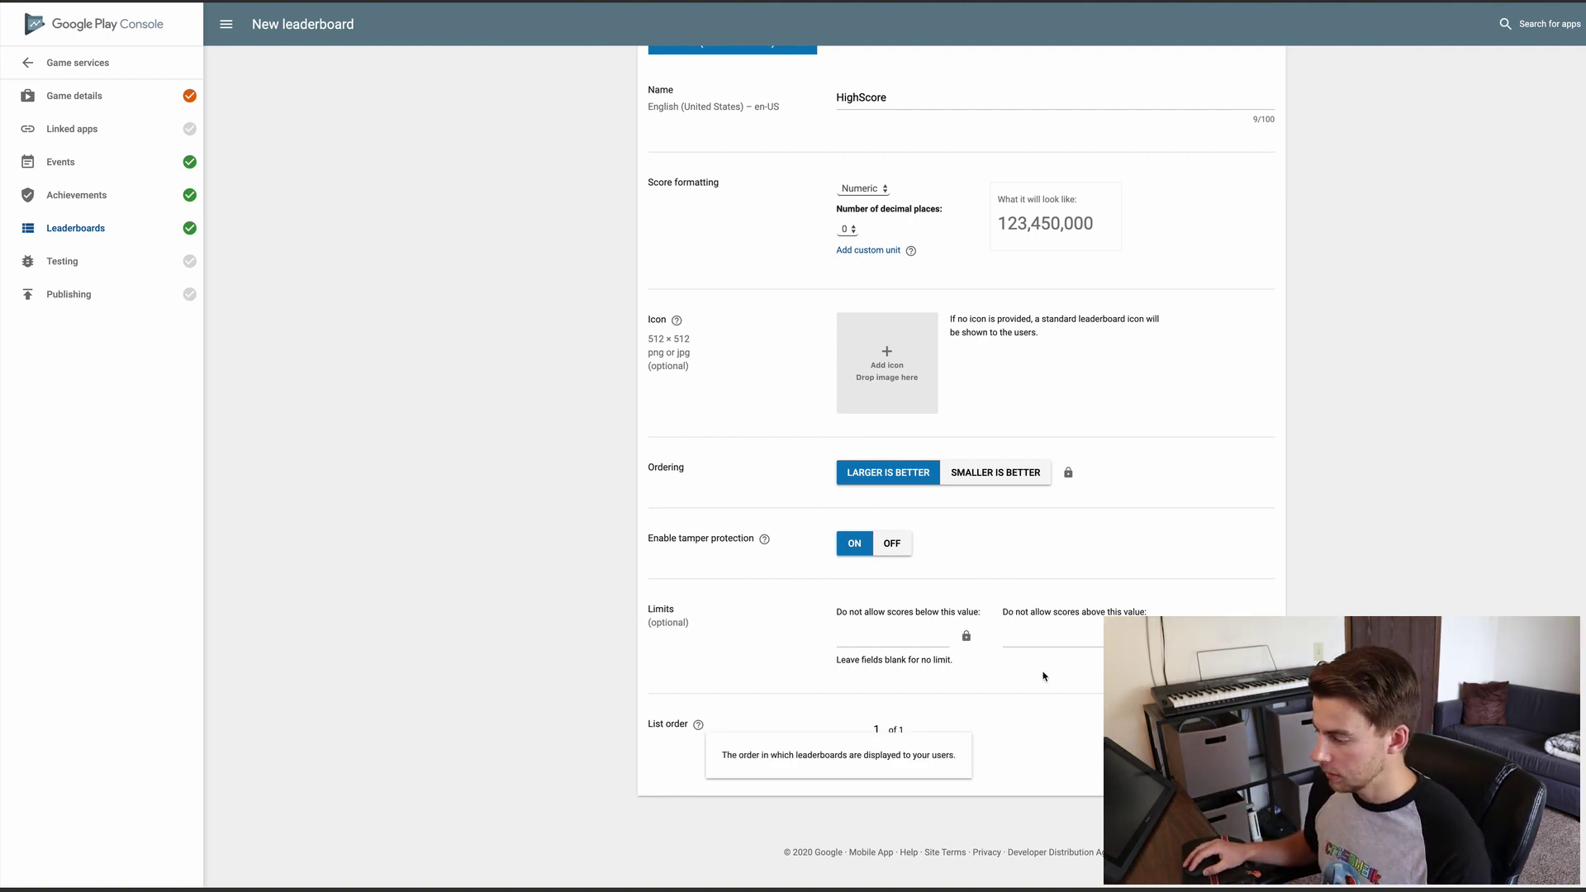
pyautogui.scroll(3, 996, 698)
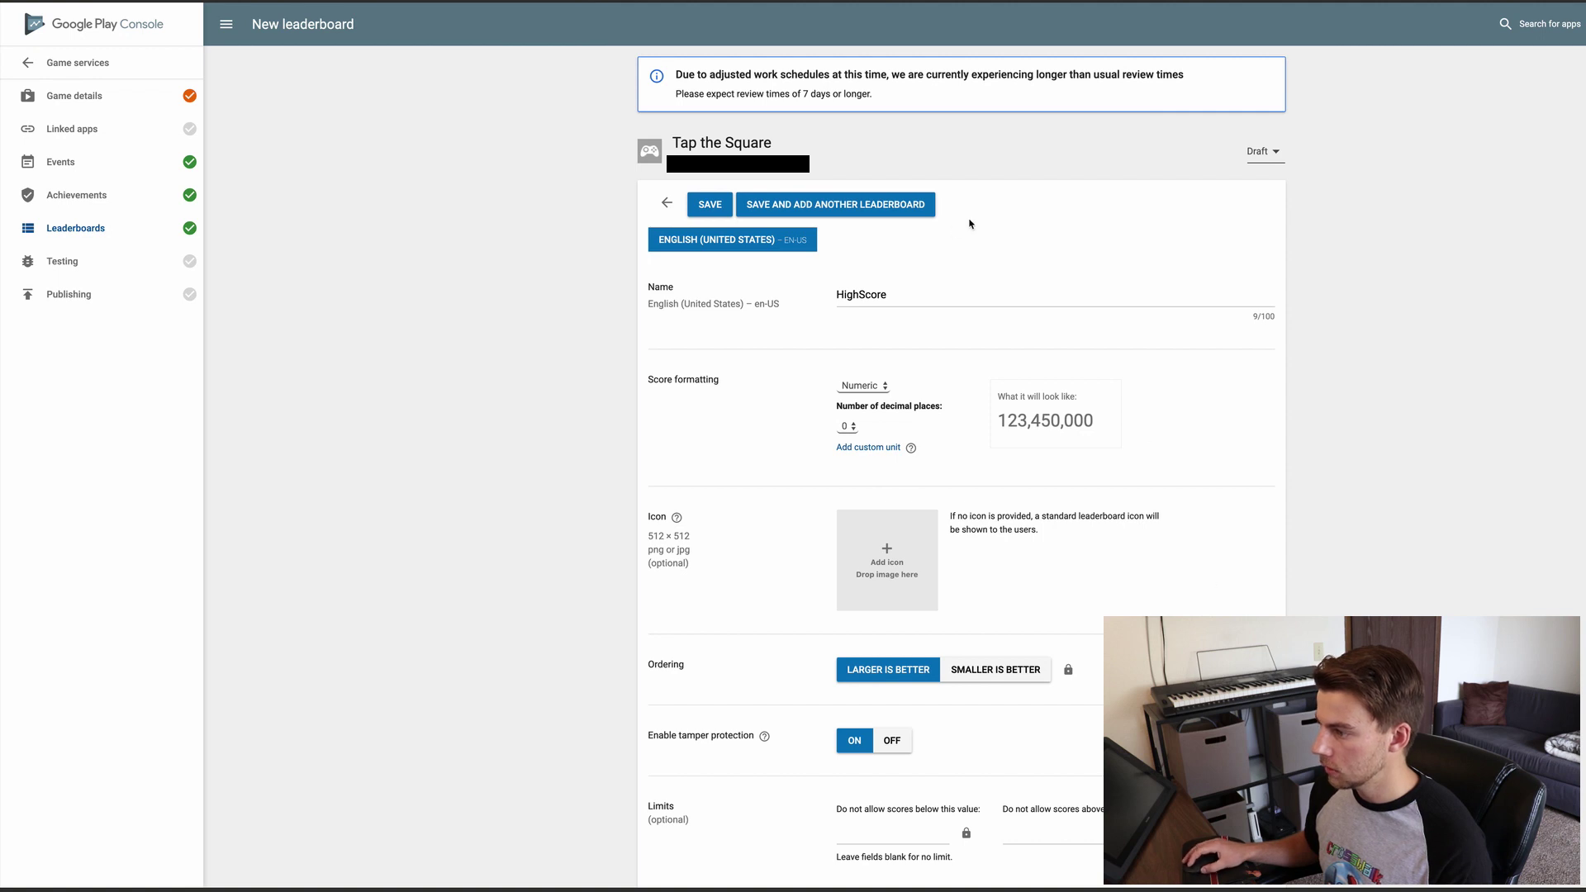
pyautogui.click(725, 201)
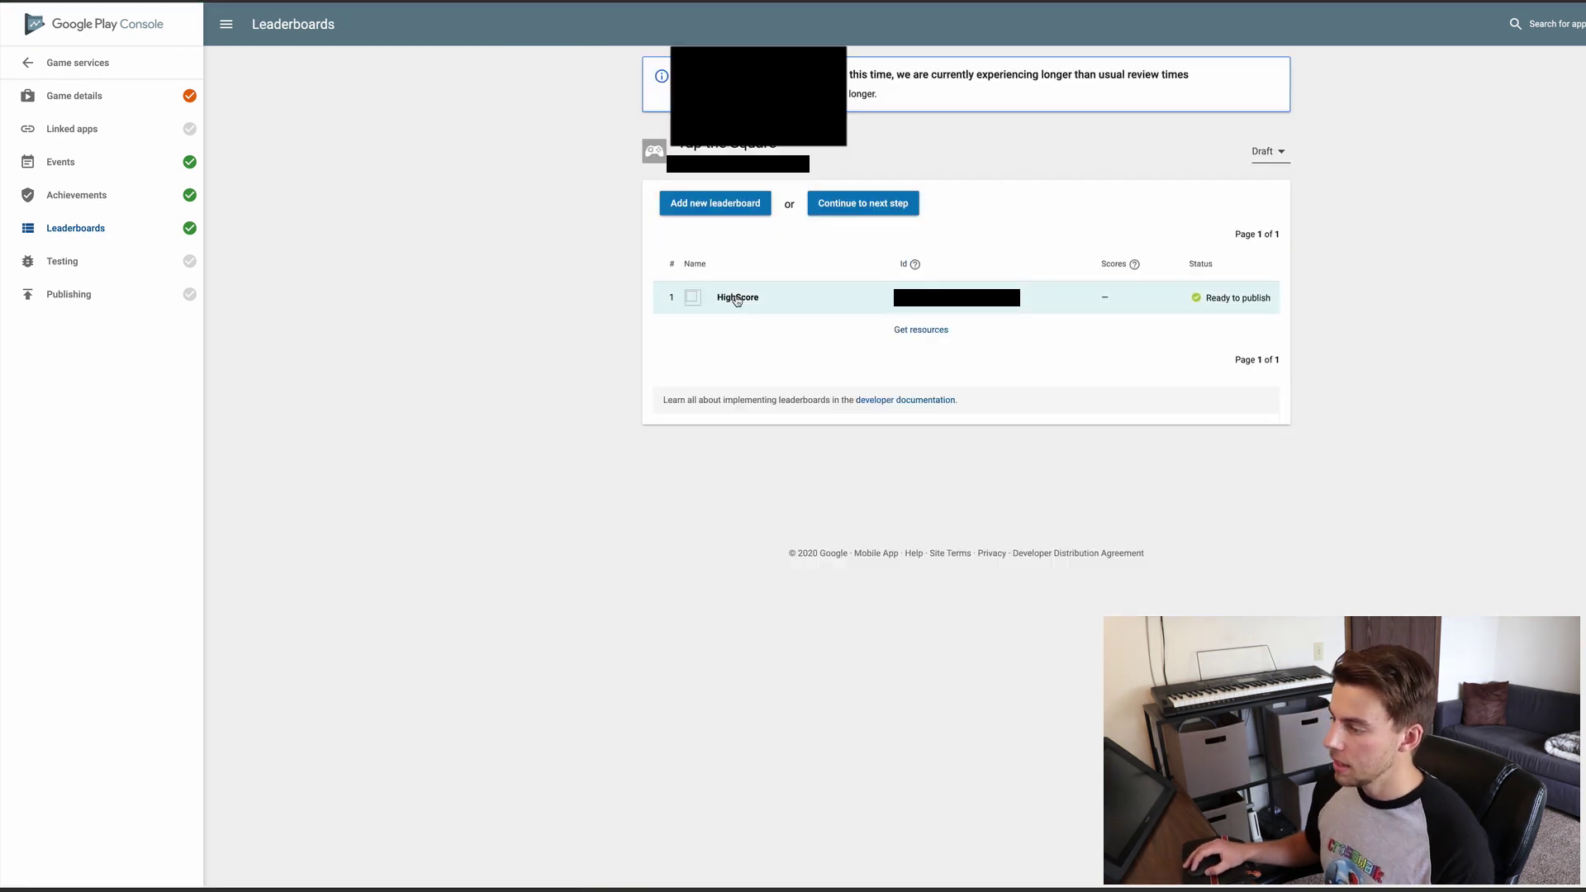
# Copy the HighScore leaderboard ID into the Game Services ID of CloudOnce's High Score entry in Unity and save the configuration.
pyautogui.click(794, 305)
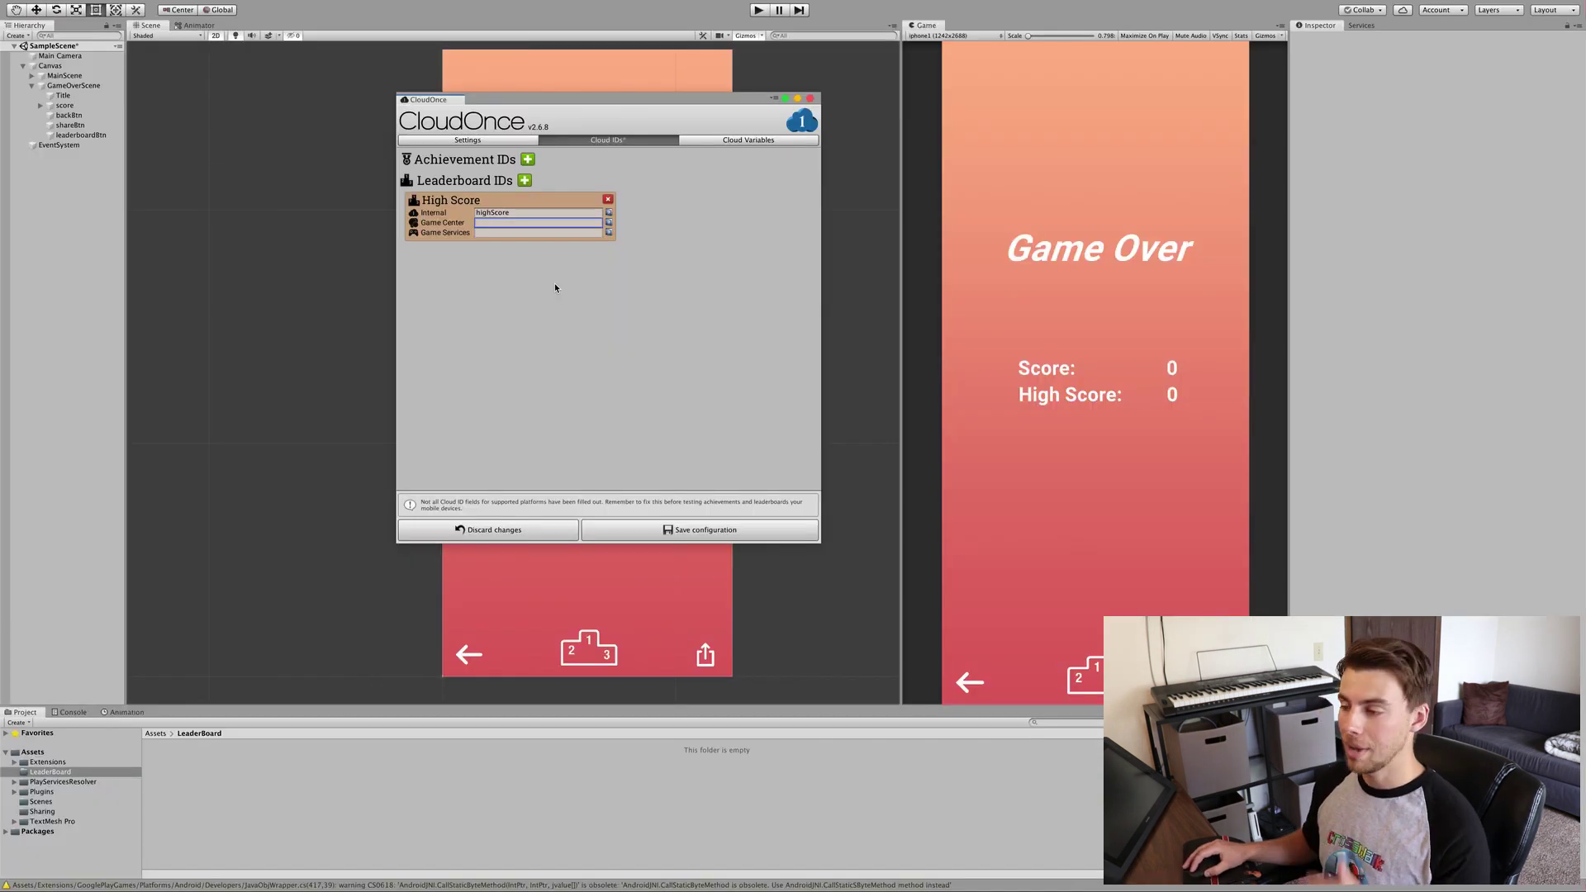
pyautogui.click(508, 233)
pyautogui.press('super+v')
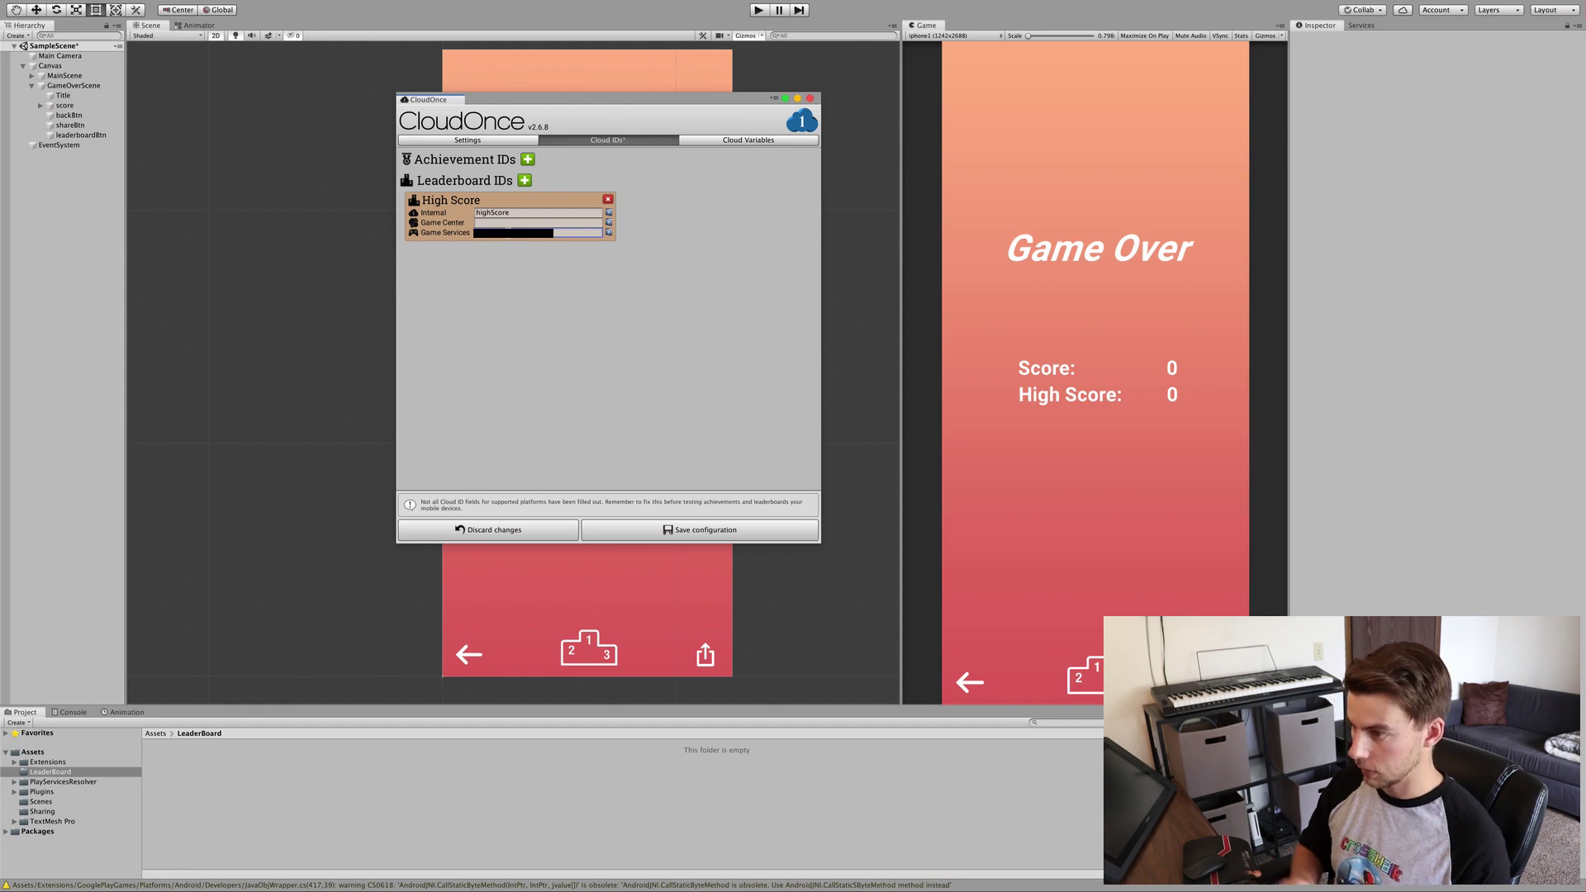
pyautogui.click(709, 533)
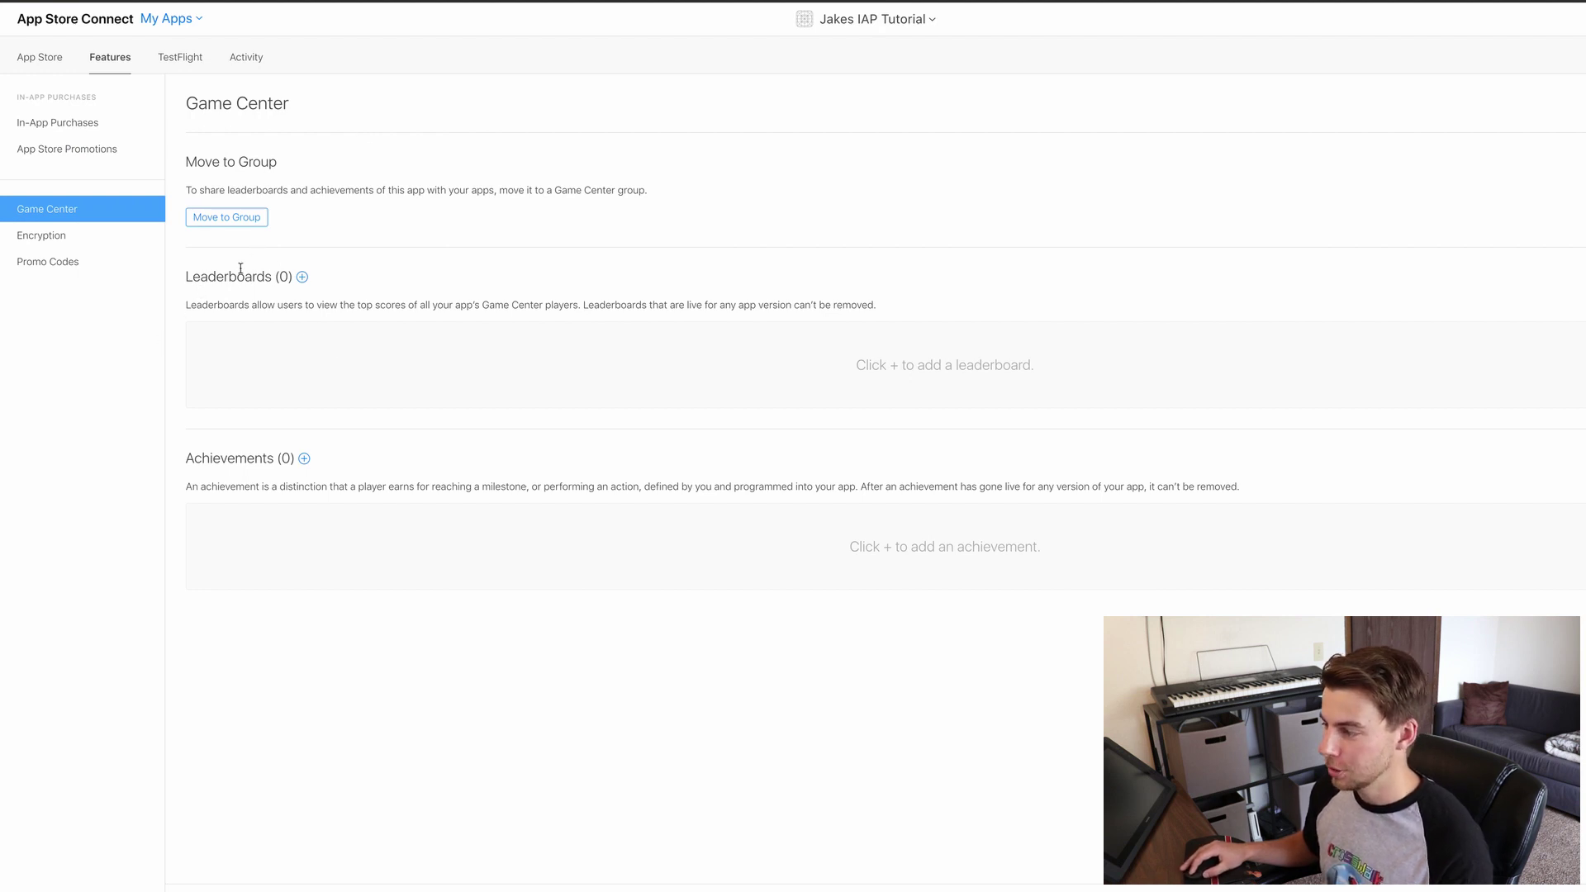
# Add a single Game Center leaderboard in App Store Connect with the reference name "Tap The Square High Score".
pyautogui.click(302, 276)
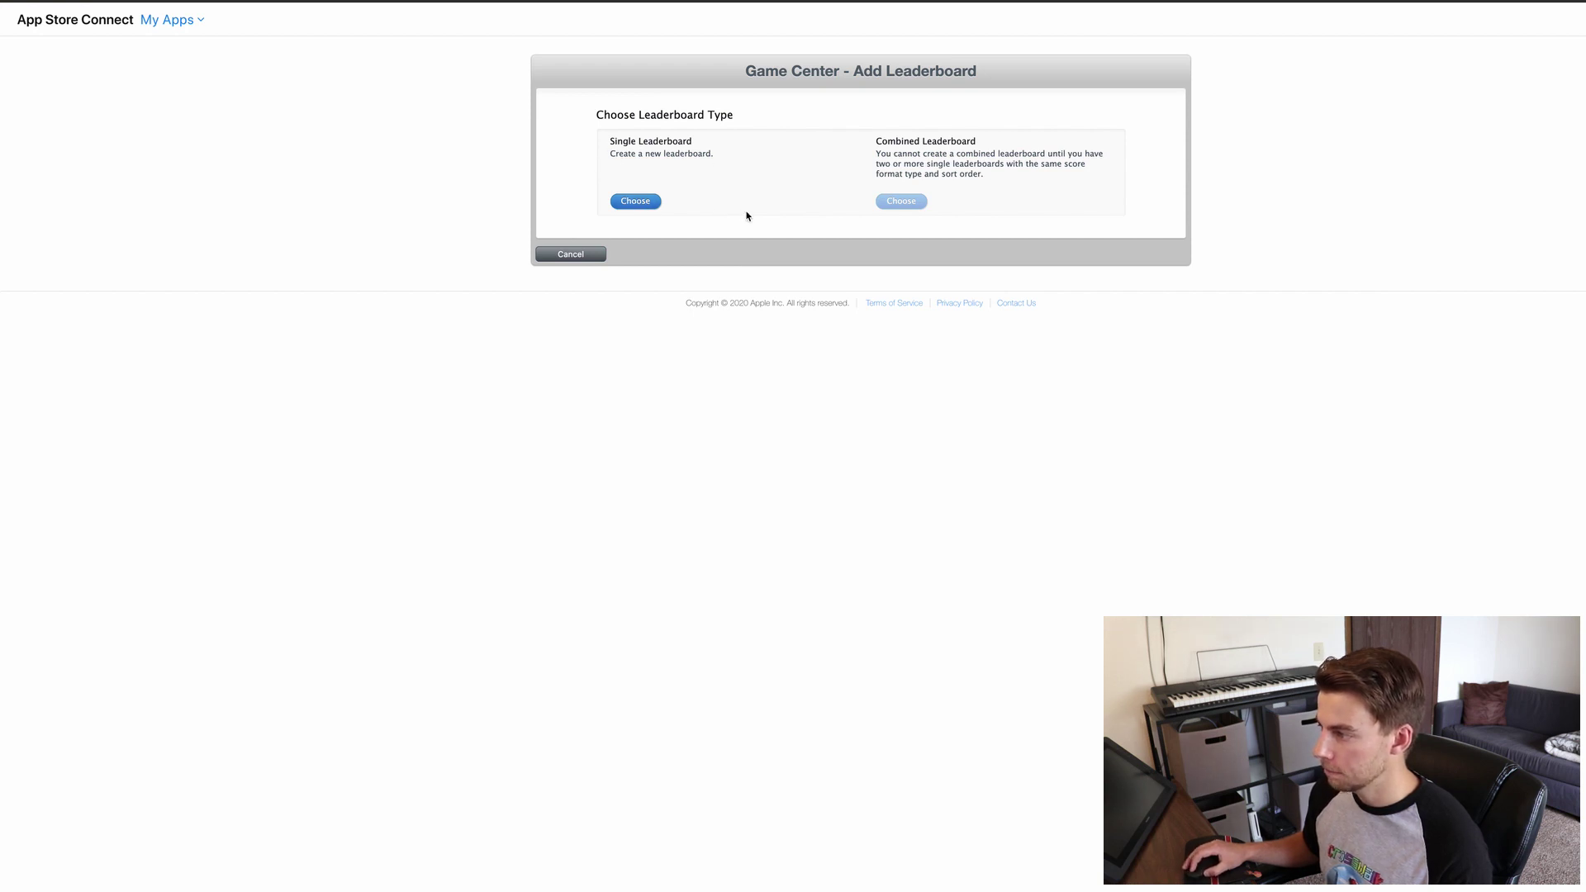
pyautogui.click(636, 201)
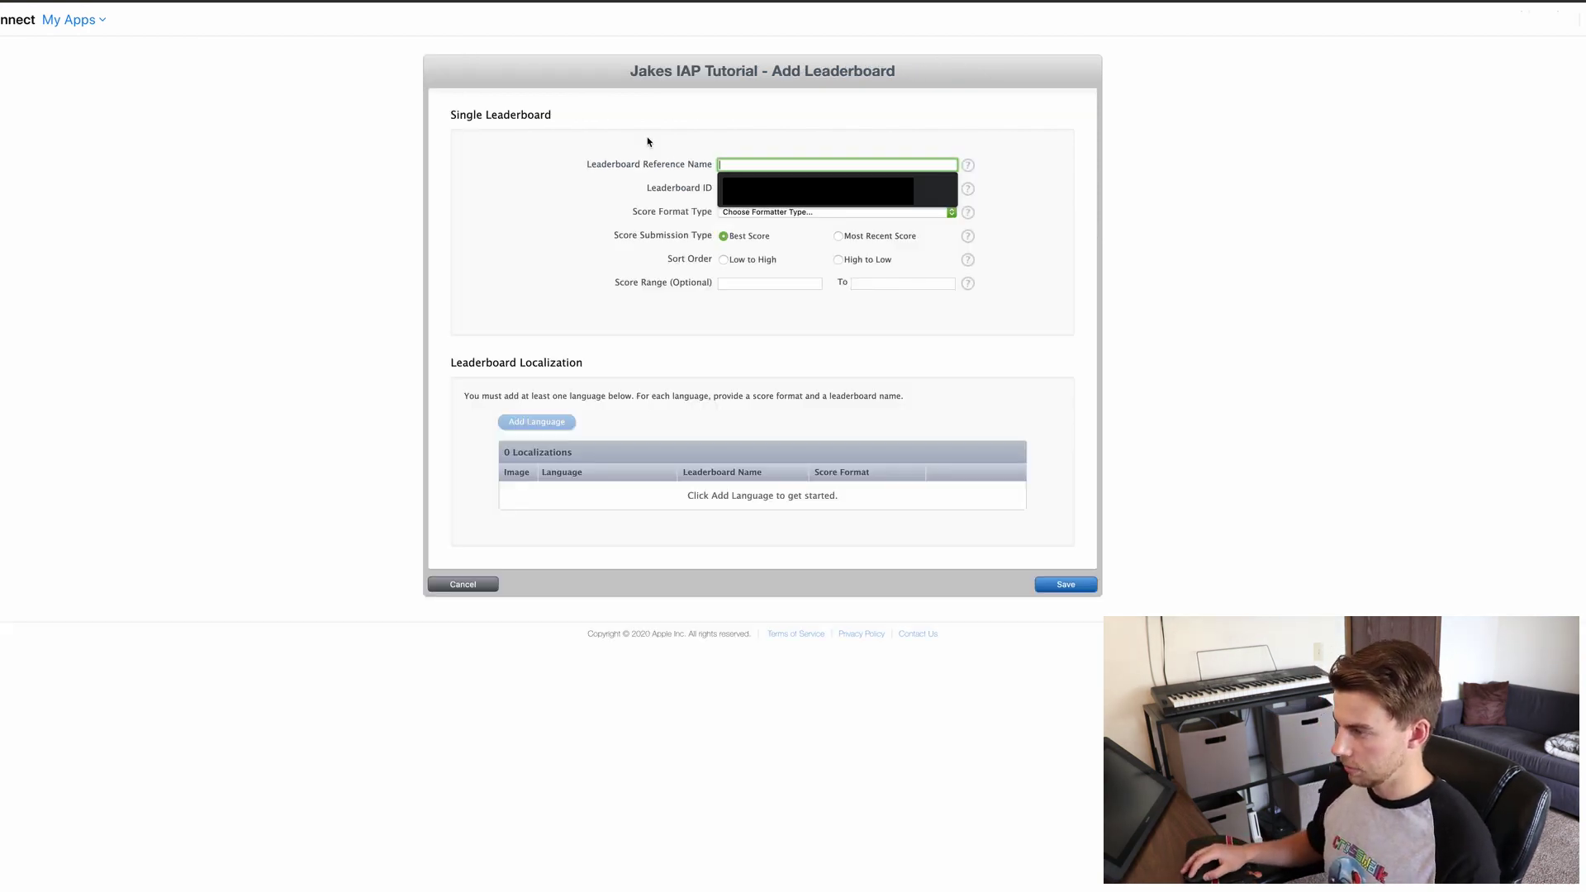
pyautogui.write('Tap')
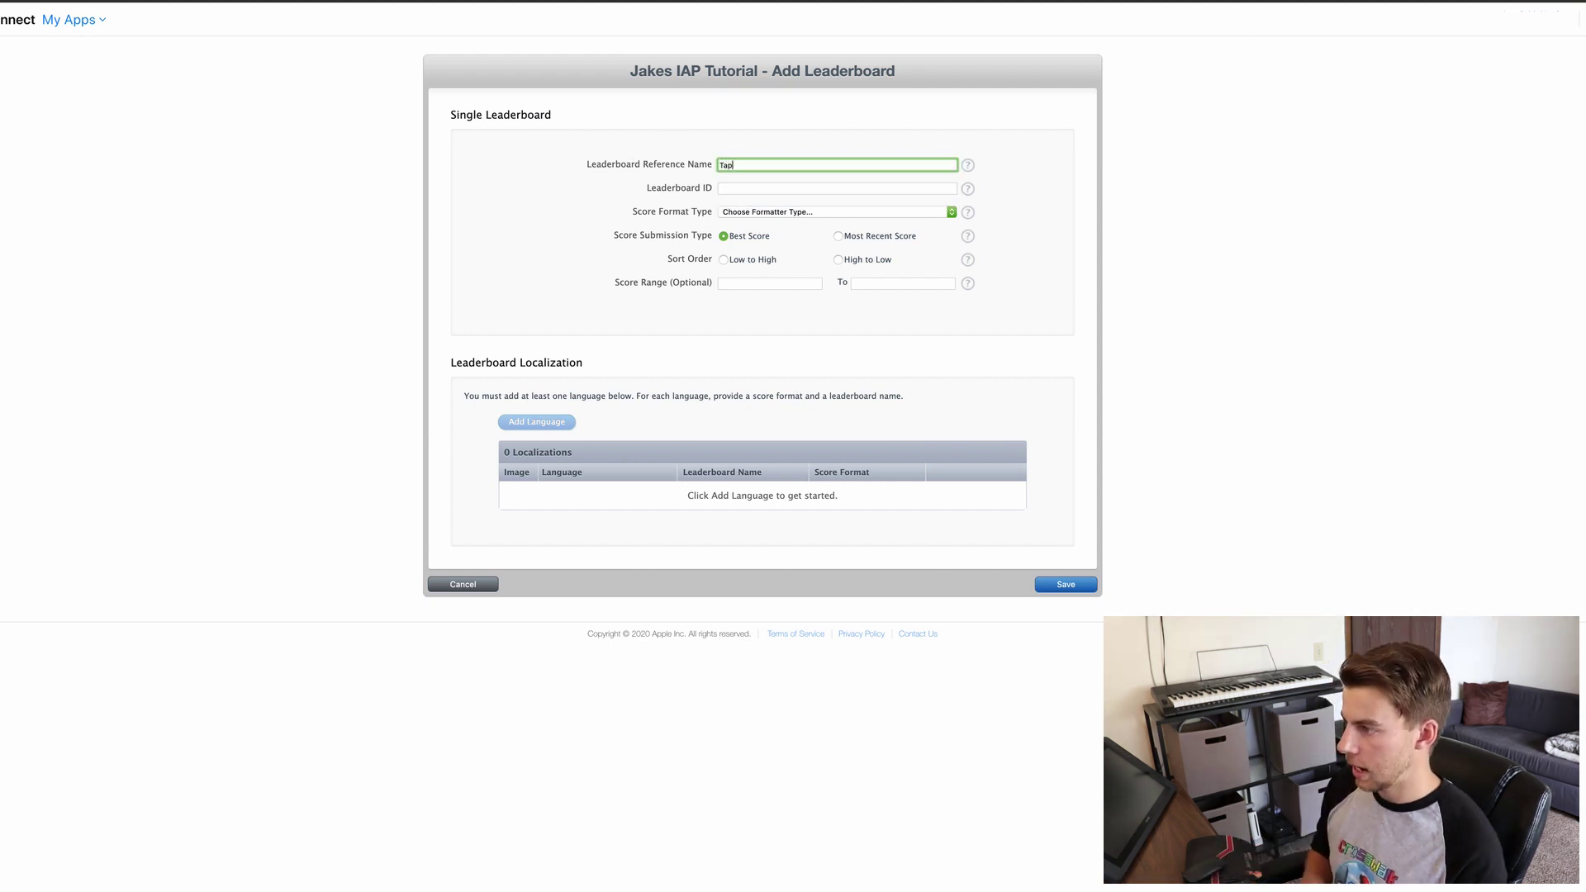
pyautogui.write(' The Squar')
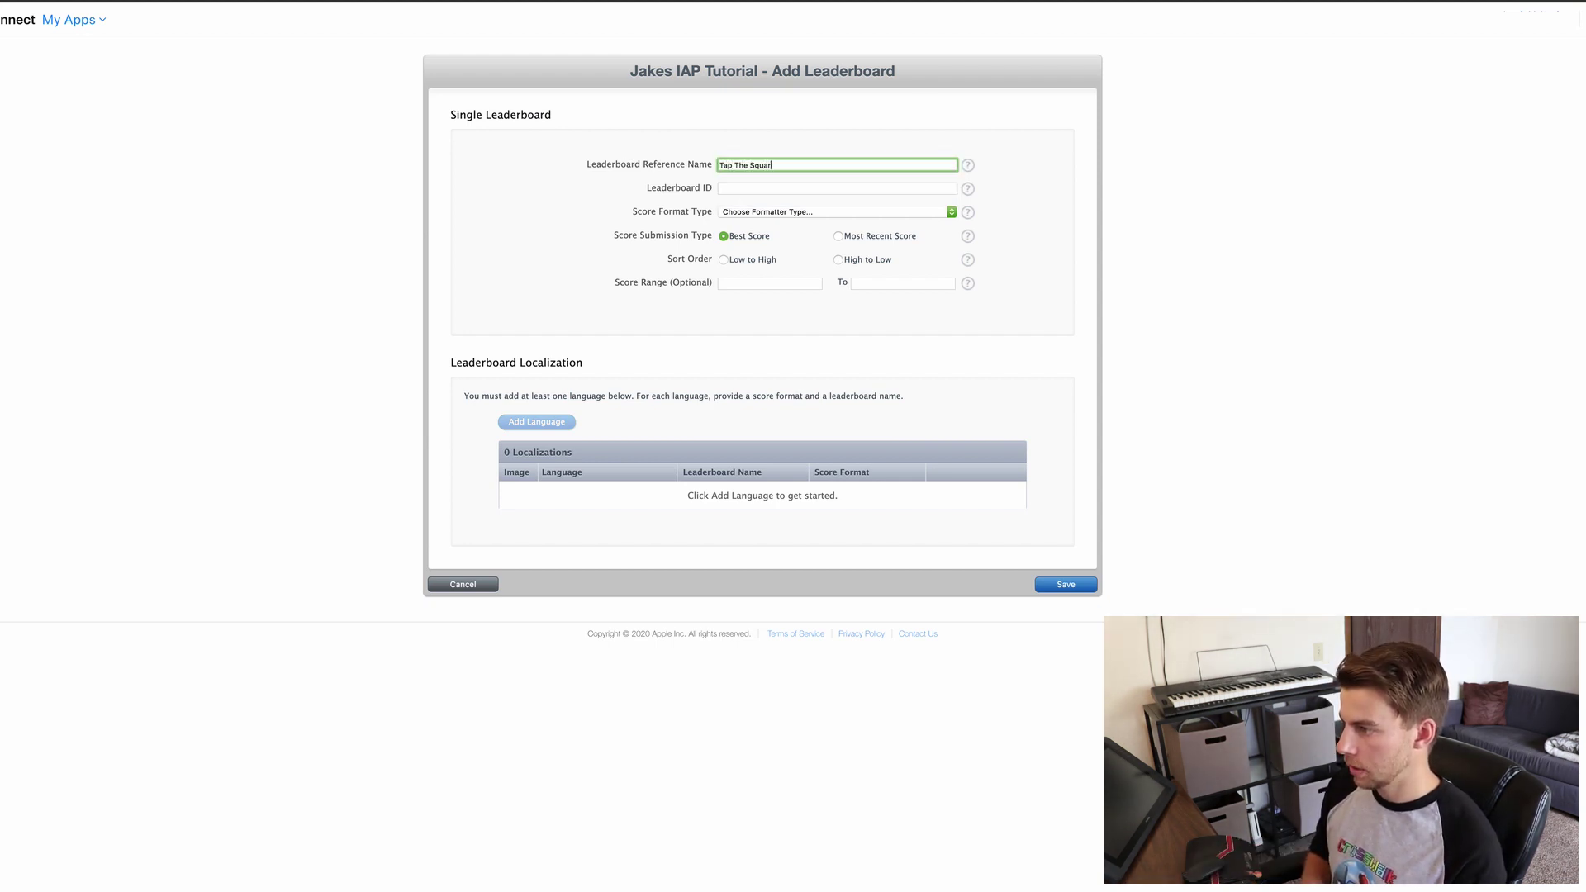
pyautogui.write('e High Score')
# Set the Game Center leaderboard ID to com.tapthesquareHighScore.
pyautogui.click(751, 187)
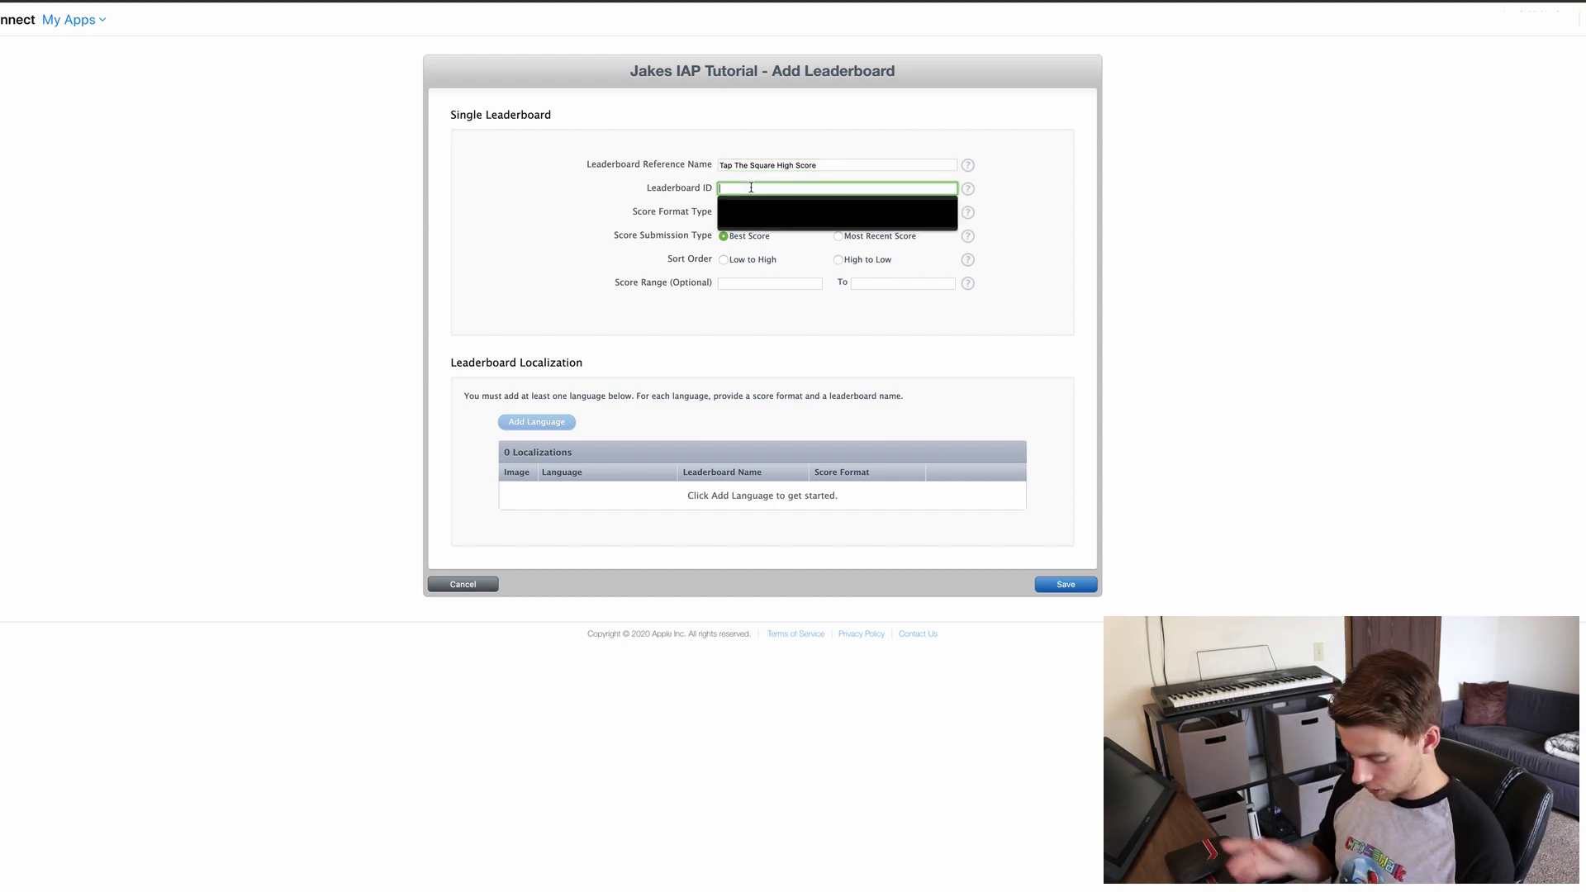
pyautogui.write('com.')
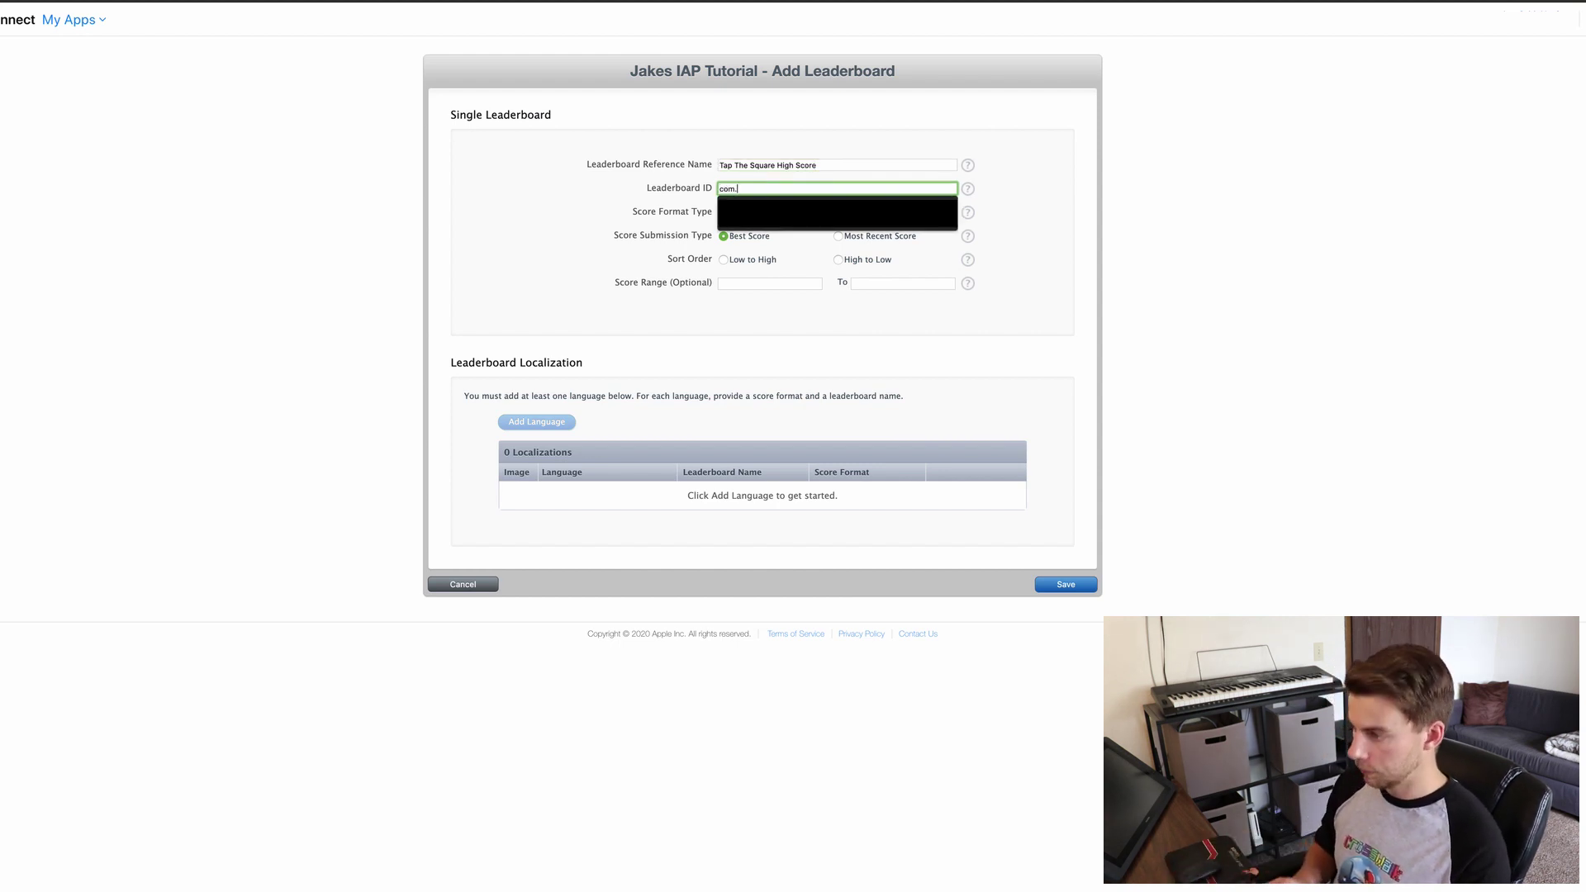
pyautogui.write('tap')
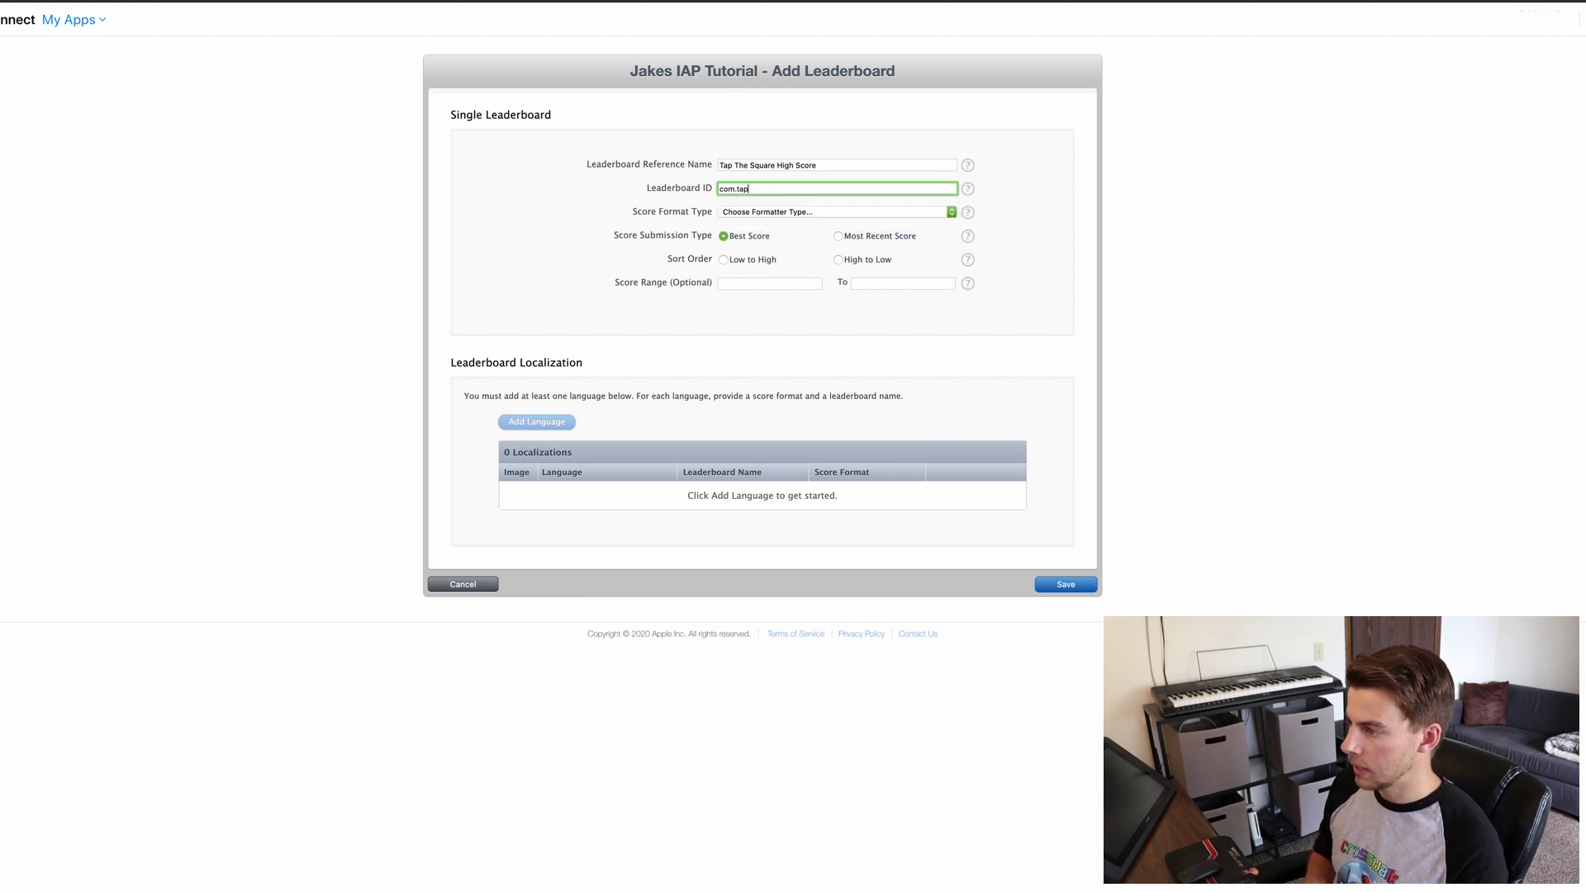
pyautogui.write('thesq')
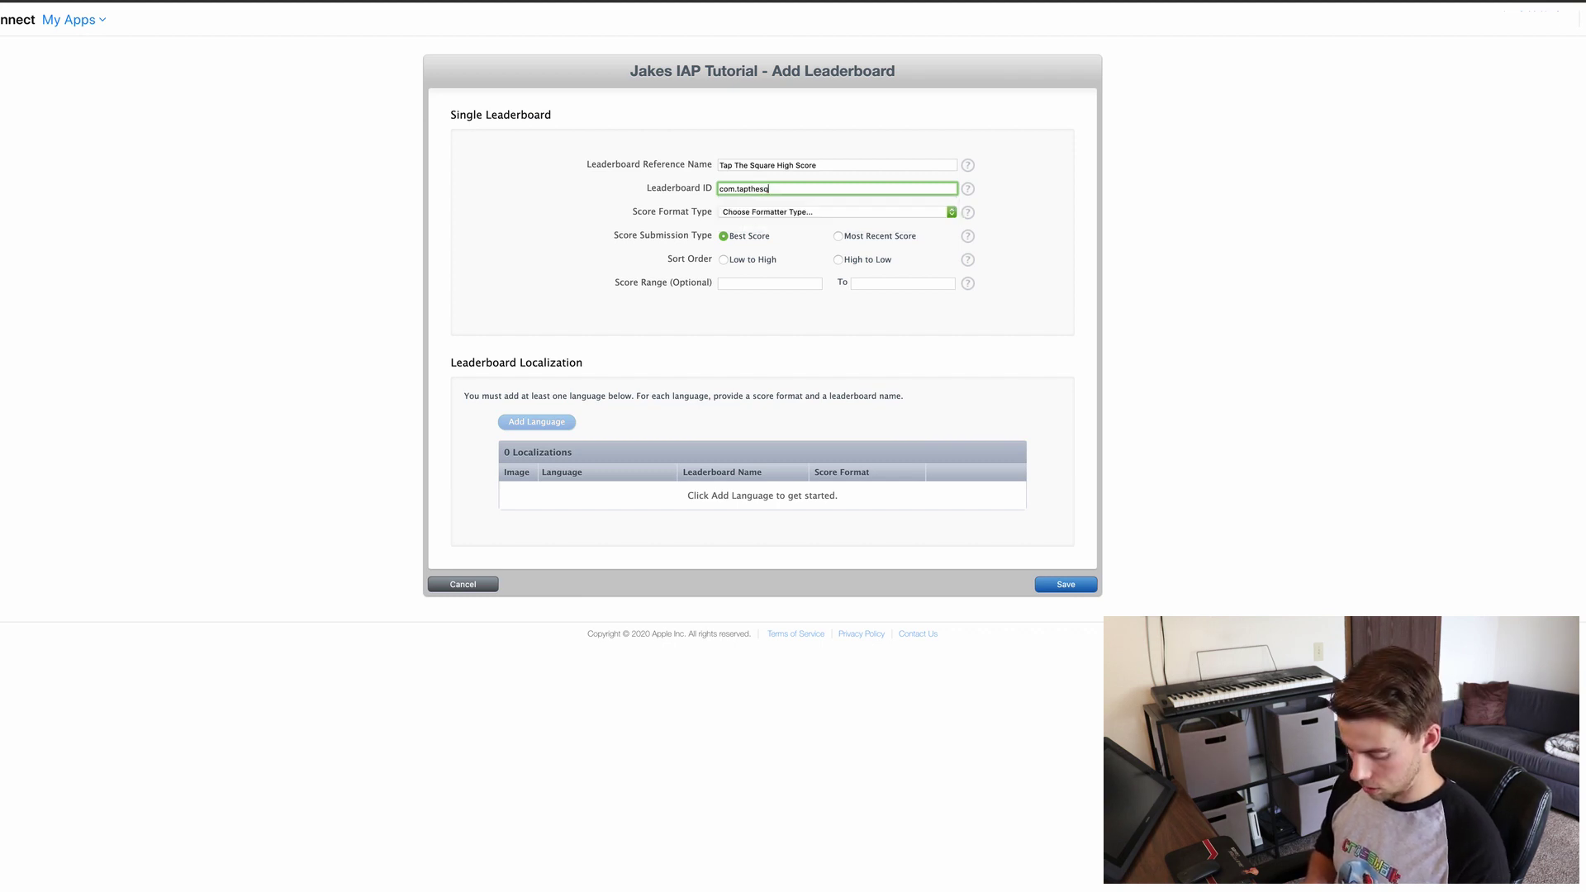
pyautogui.write('uareHighScore')
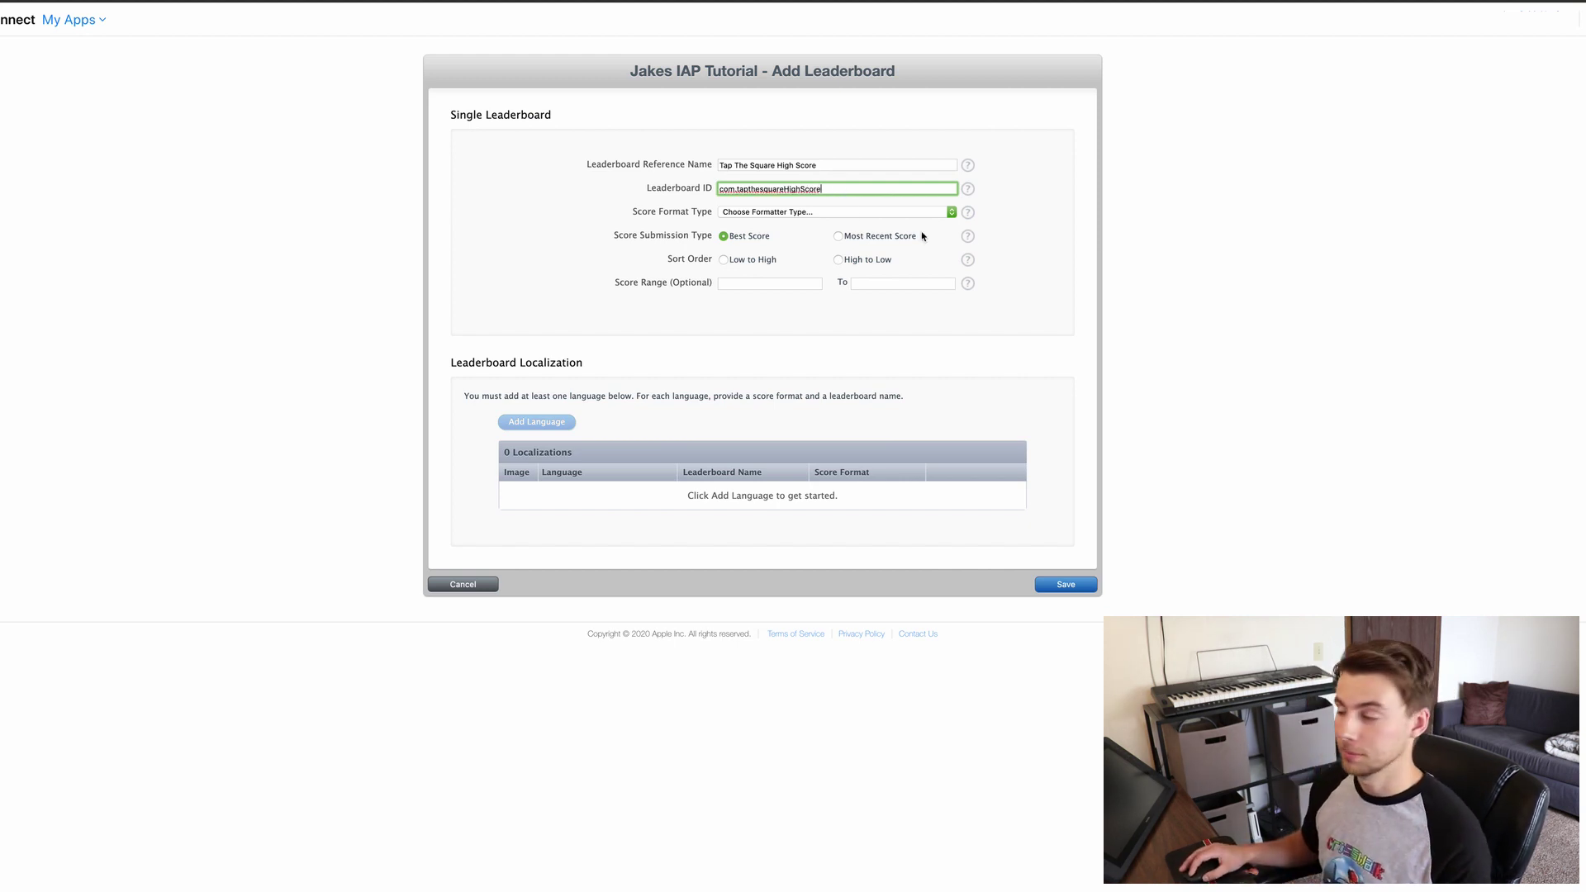
# Set the leaderboard's score format type to Integer and its sort order to High to Low.
pyautogui.click(953, 214)
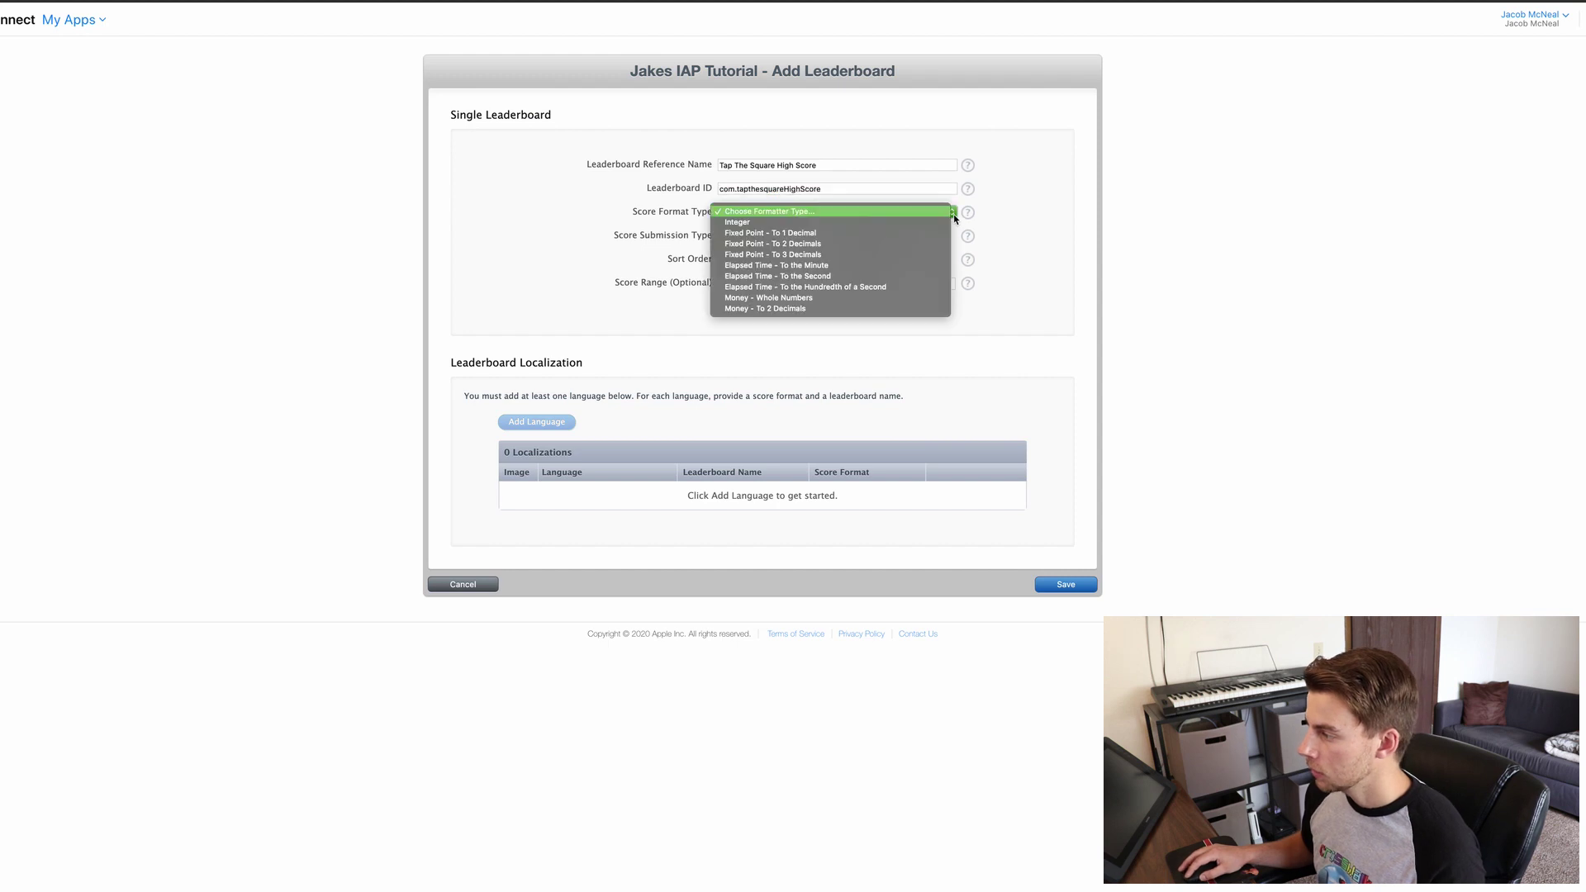
pyautogui.click(763, 223)
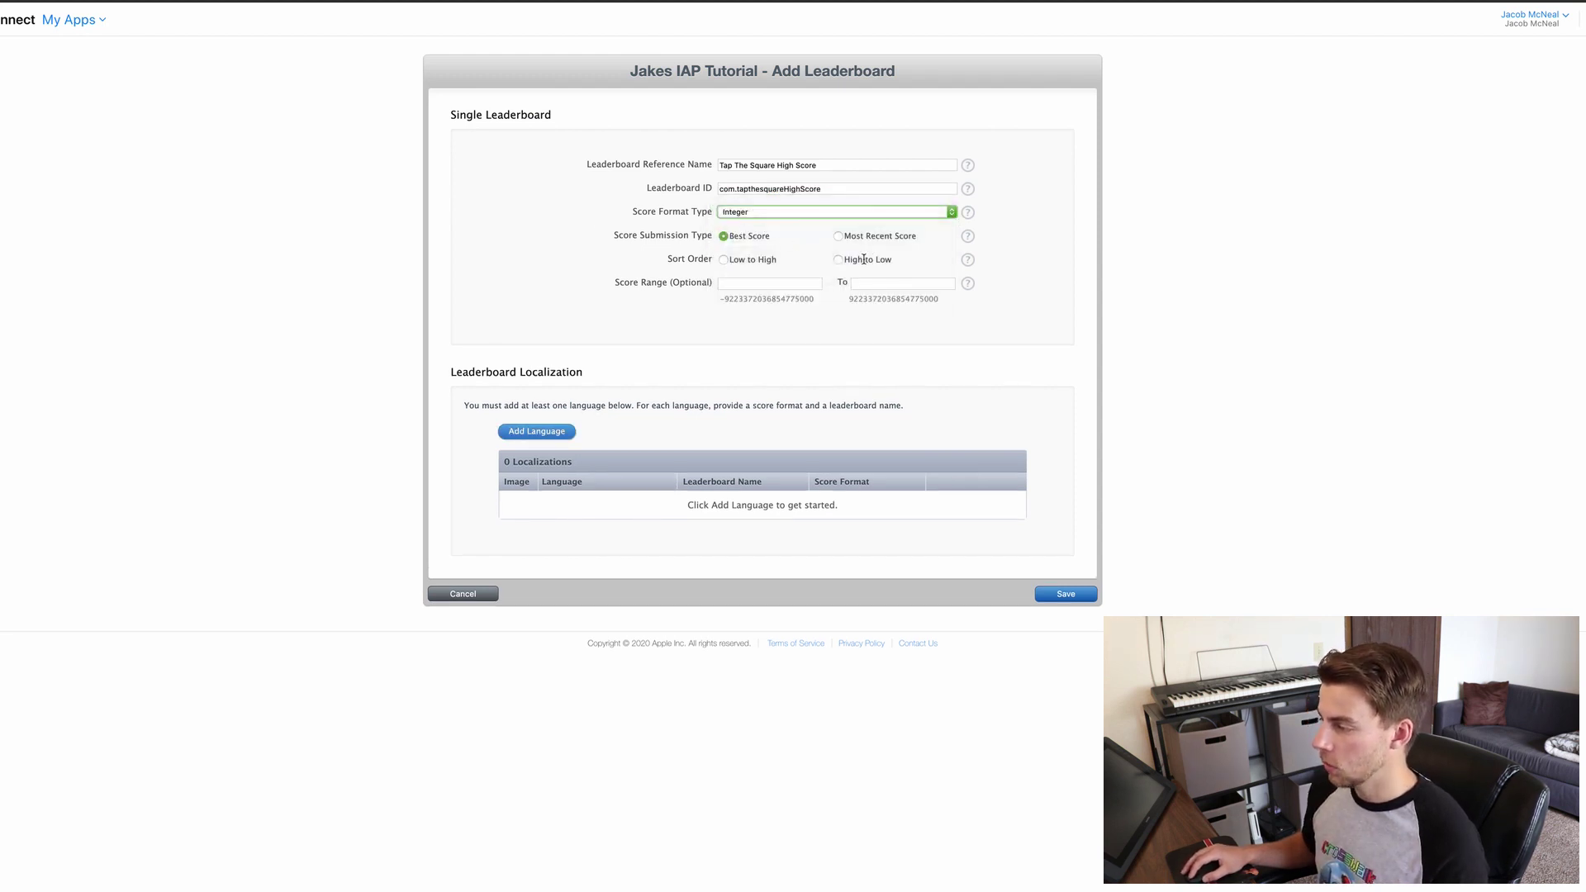
pyautogui.click(838, 261)
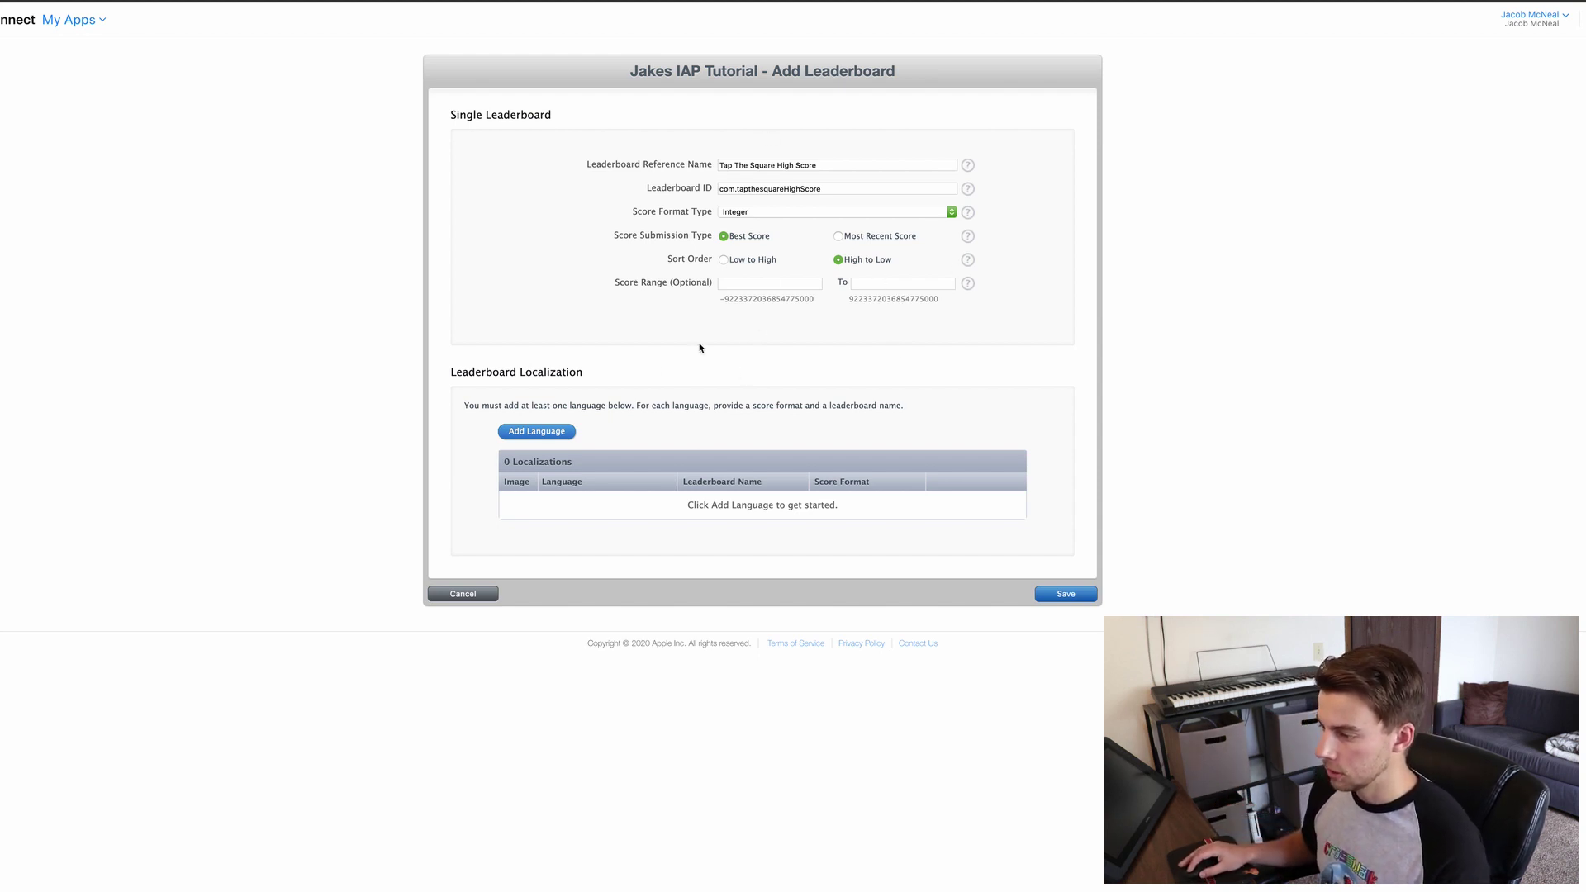
# Add an English localization to the leaderboard, named High Score, with the score format Integer (100,000,122).
pyautogui.click(522, 433)
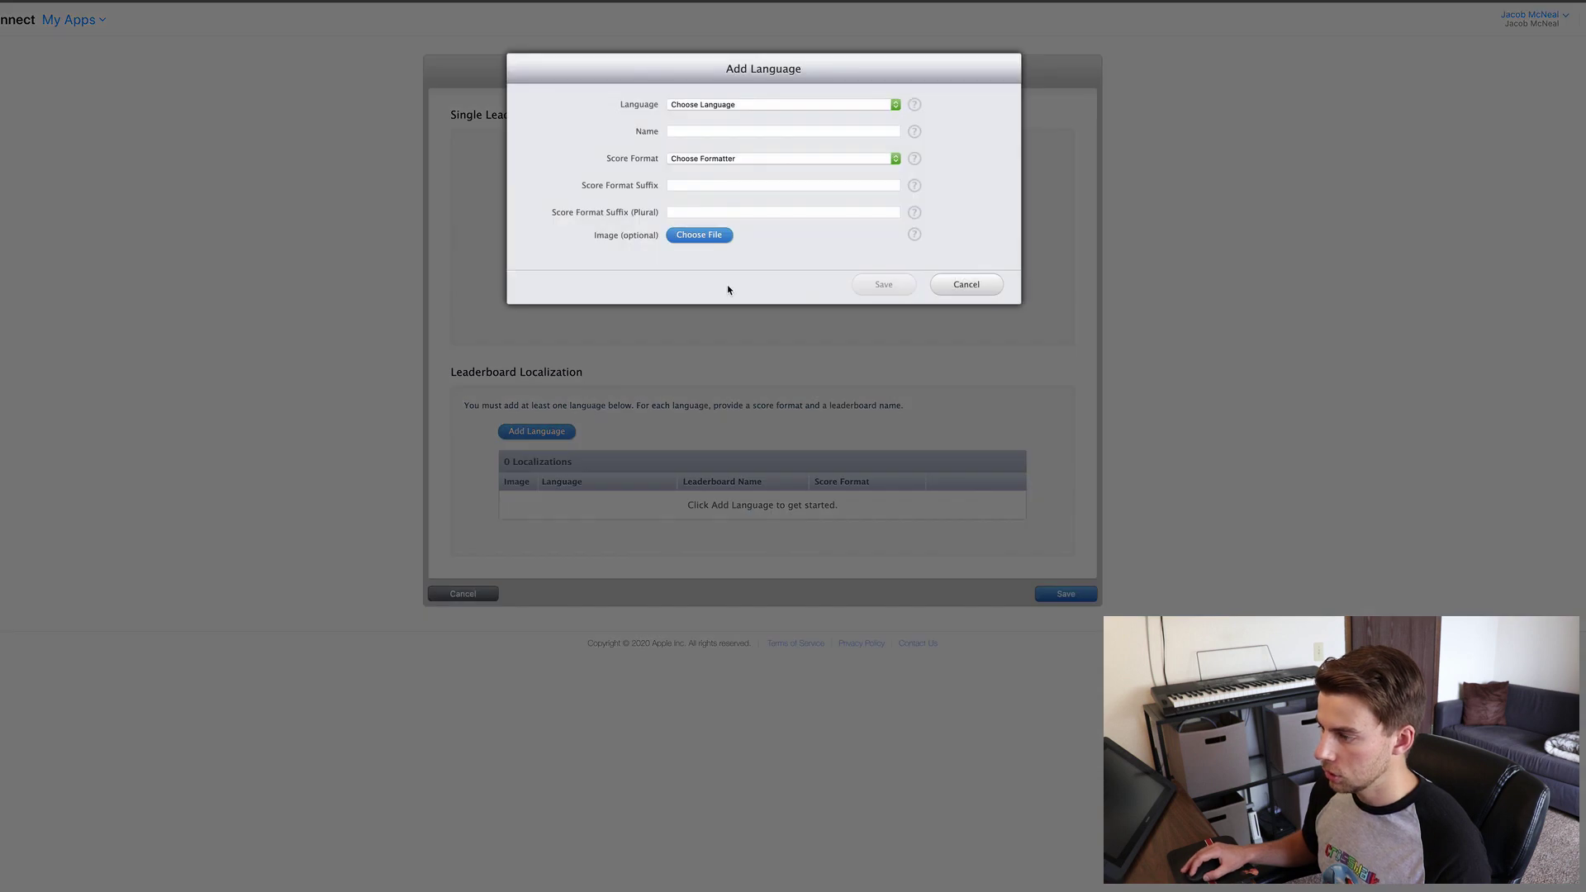
pyautogui.click(814, 105)
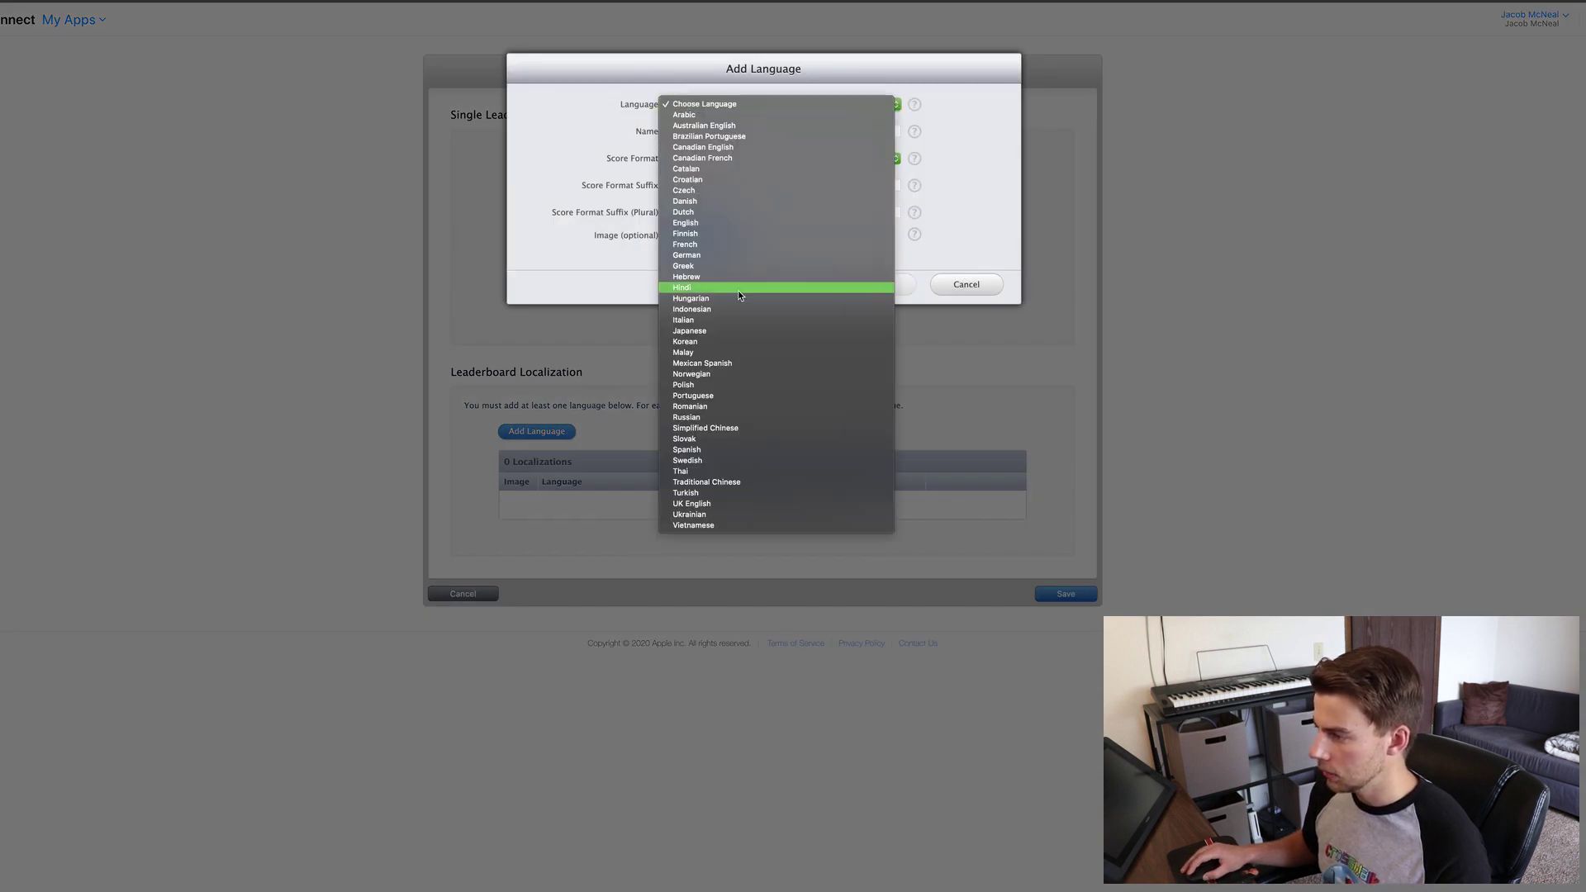
pyautogui.click(704, 221)
pyautogui.click(815, 130)
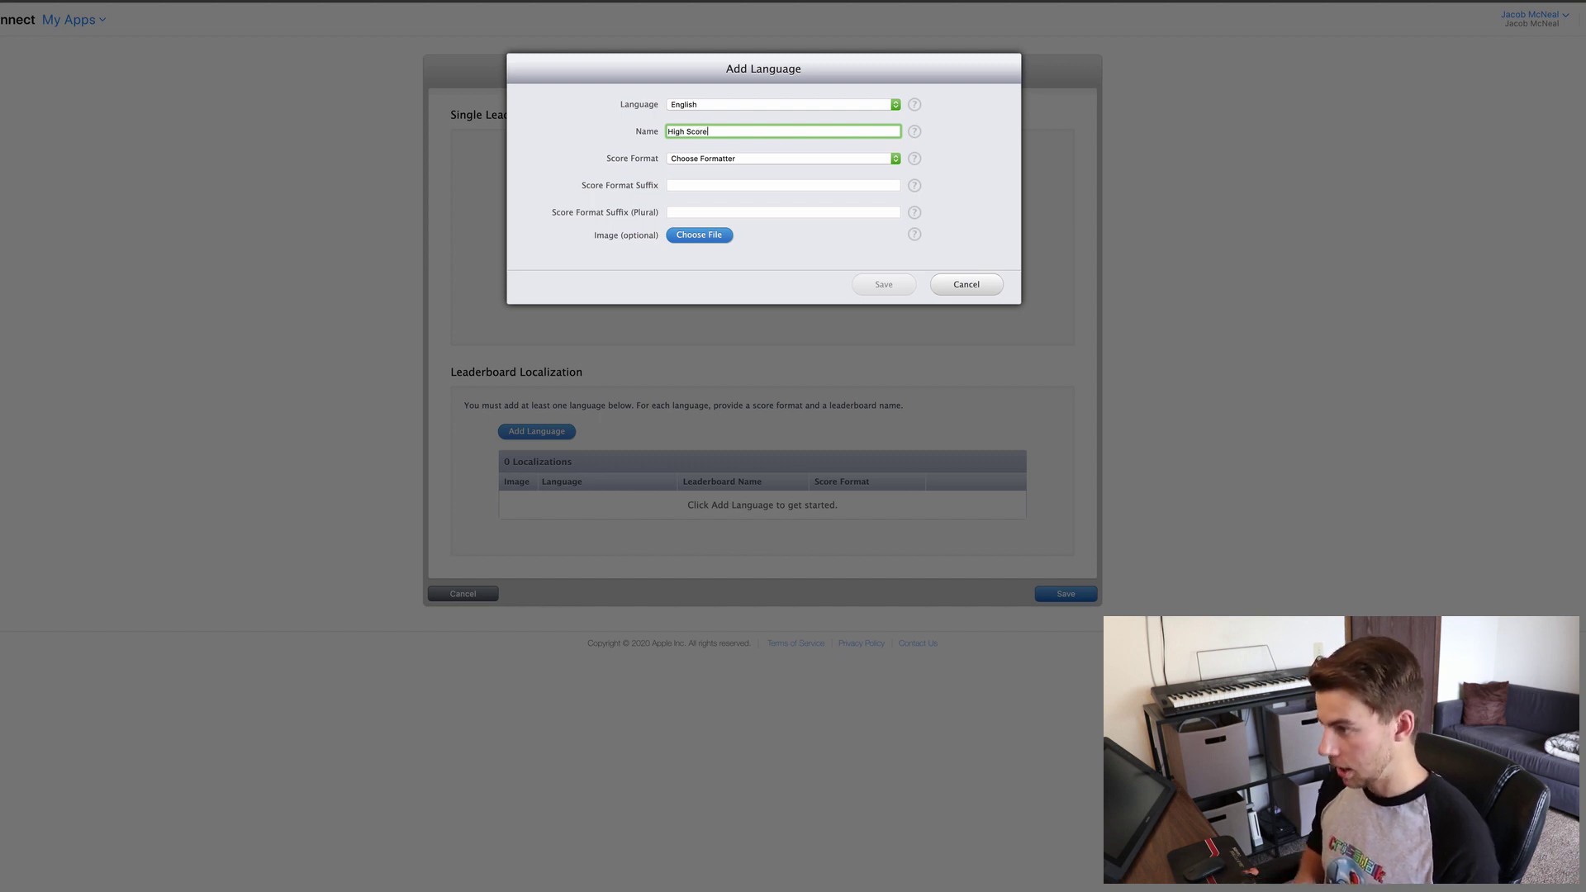
pyautogui.click(736, 152)
pyautogui.click(736, 170)
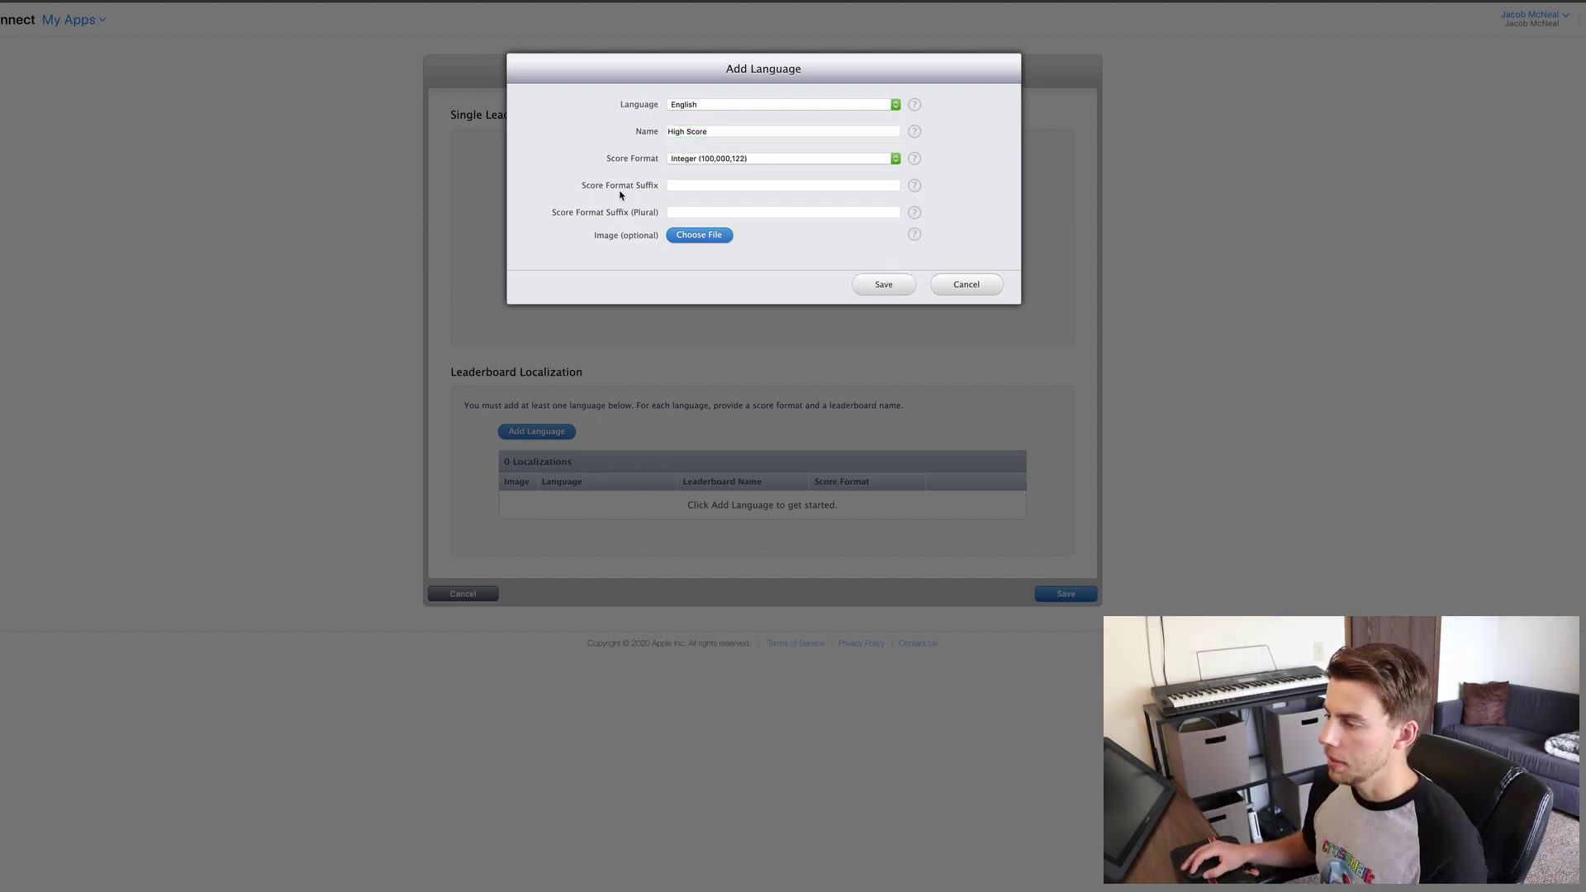
# Set the score format suffix to "point" and its plural to "points", and save the English localization.
pyautogui.click(704, 184)
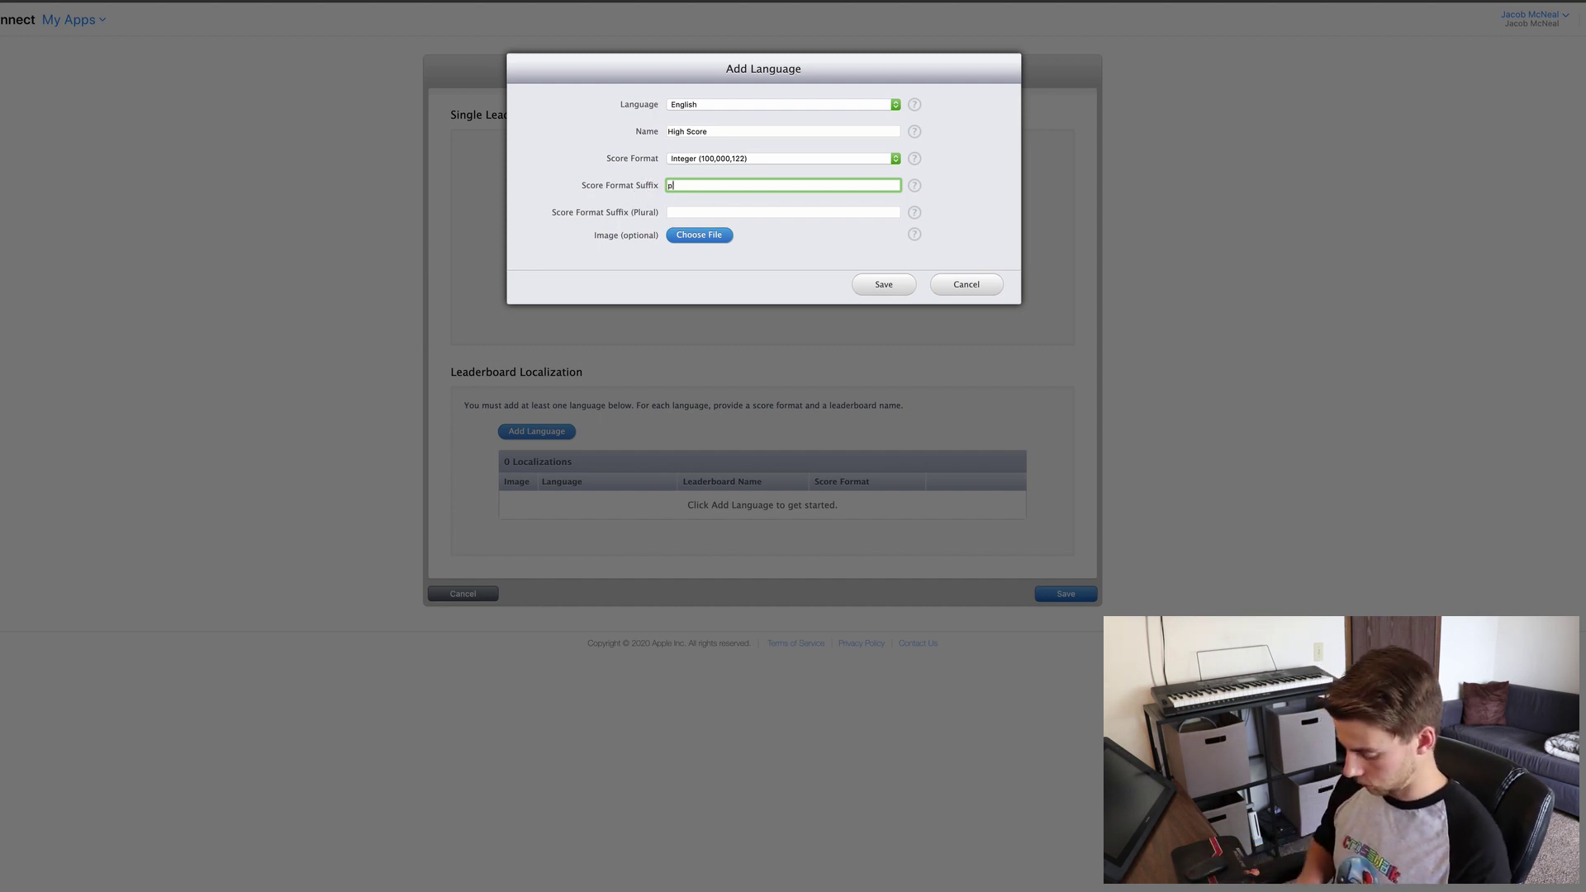
pyautogui.click(728, 210)
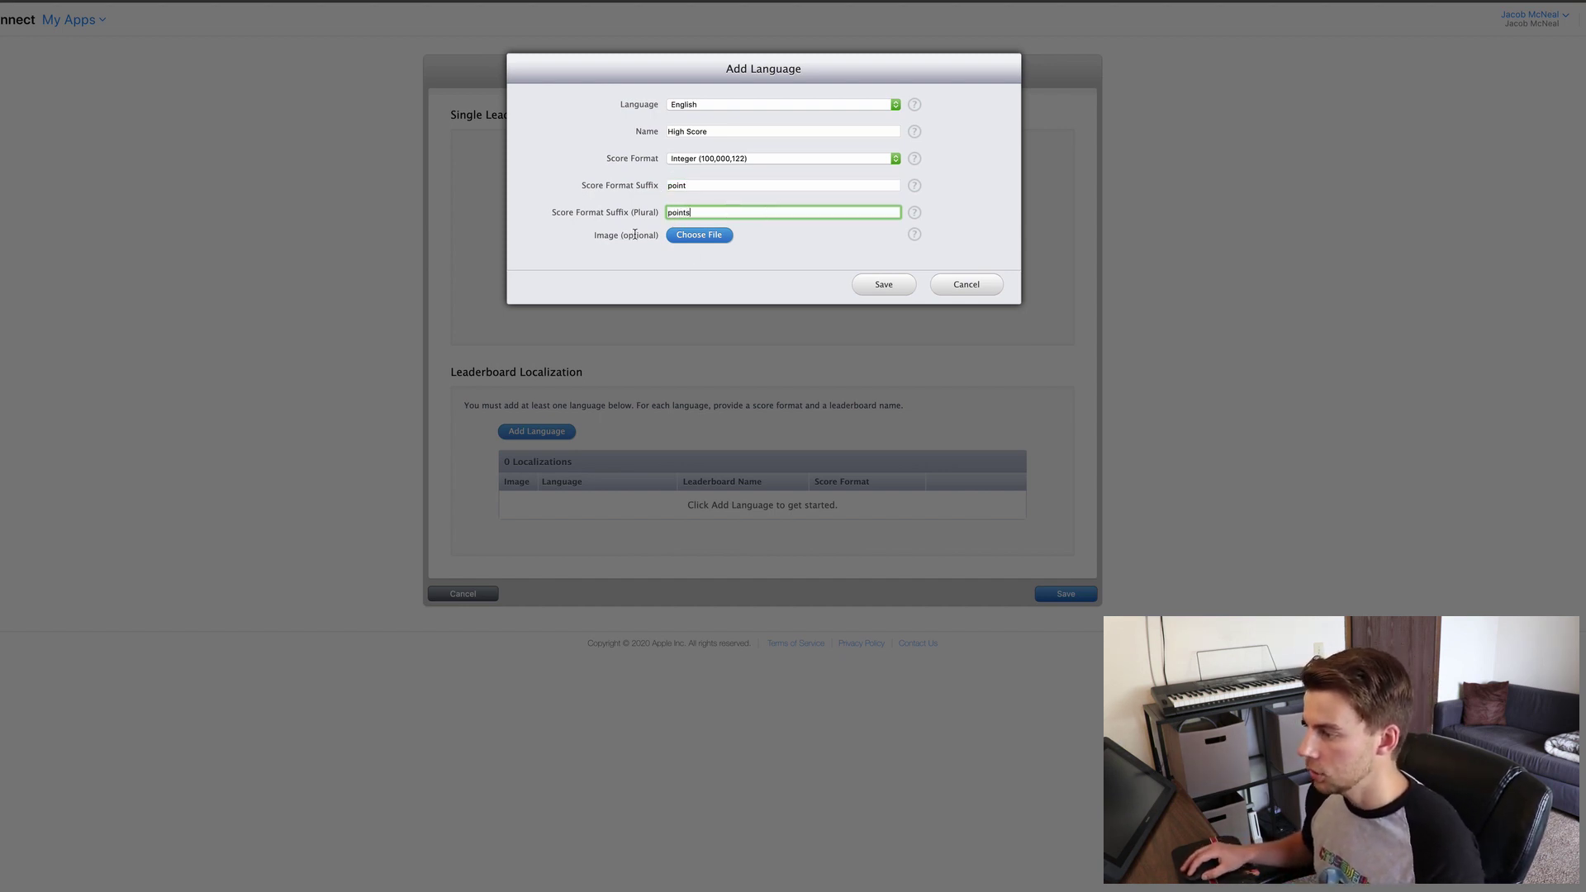
pyautogui.click(722, 238)
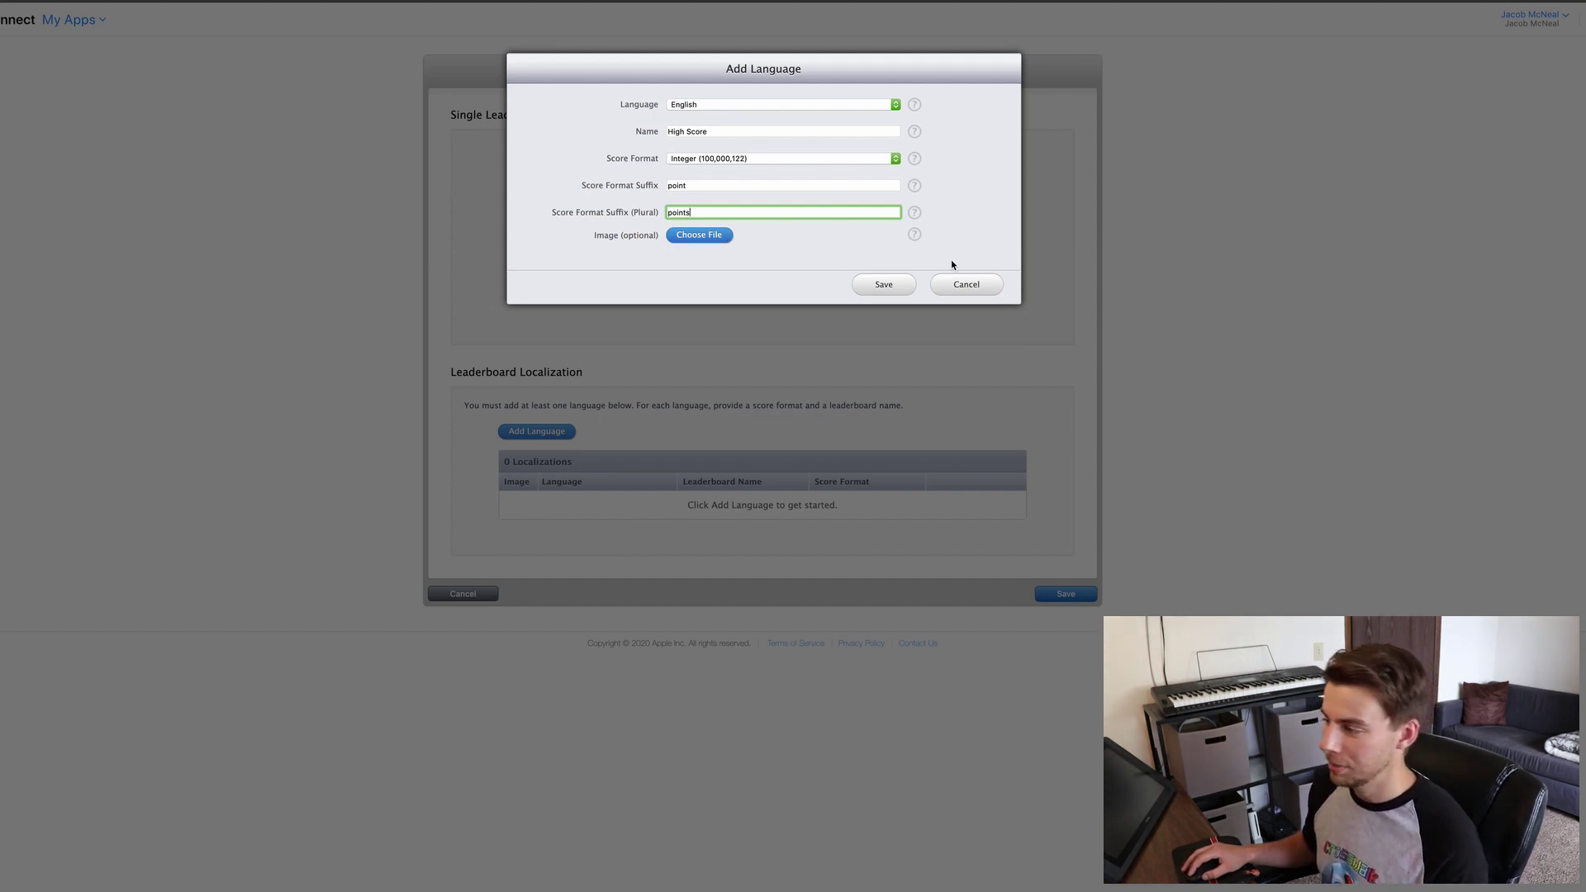
pyautogui.click(885, 292)
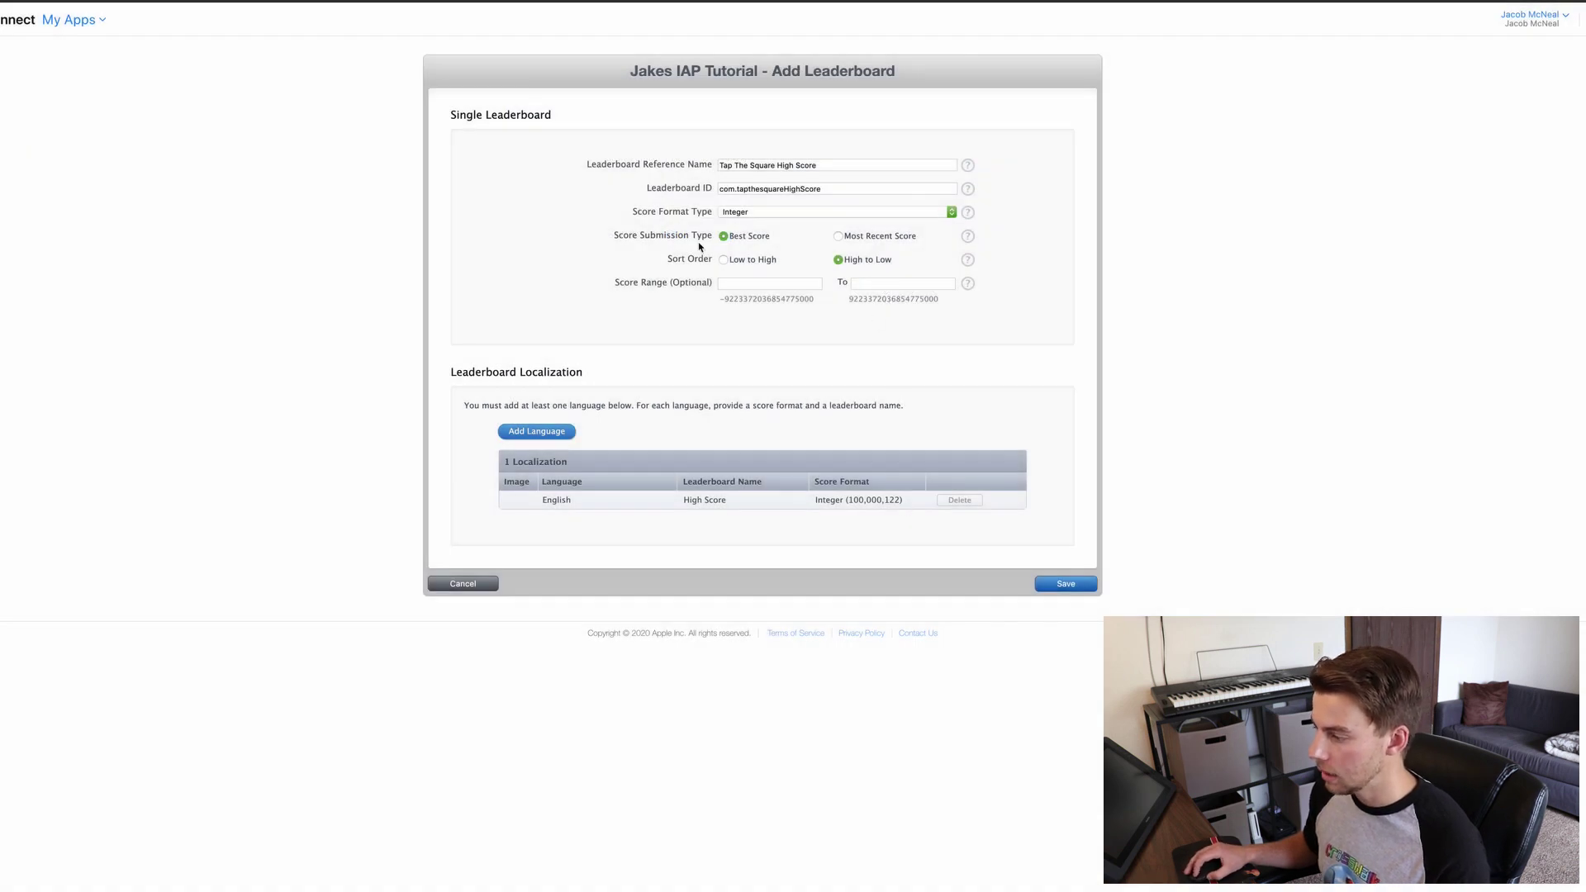
# Save the new Tap The Square High Score leaderboard.
pyautogui.click(1081, 580)
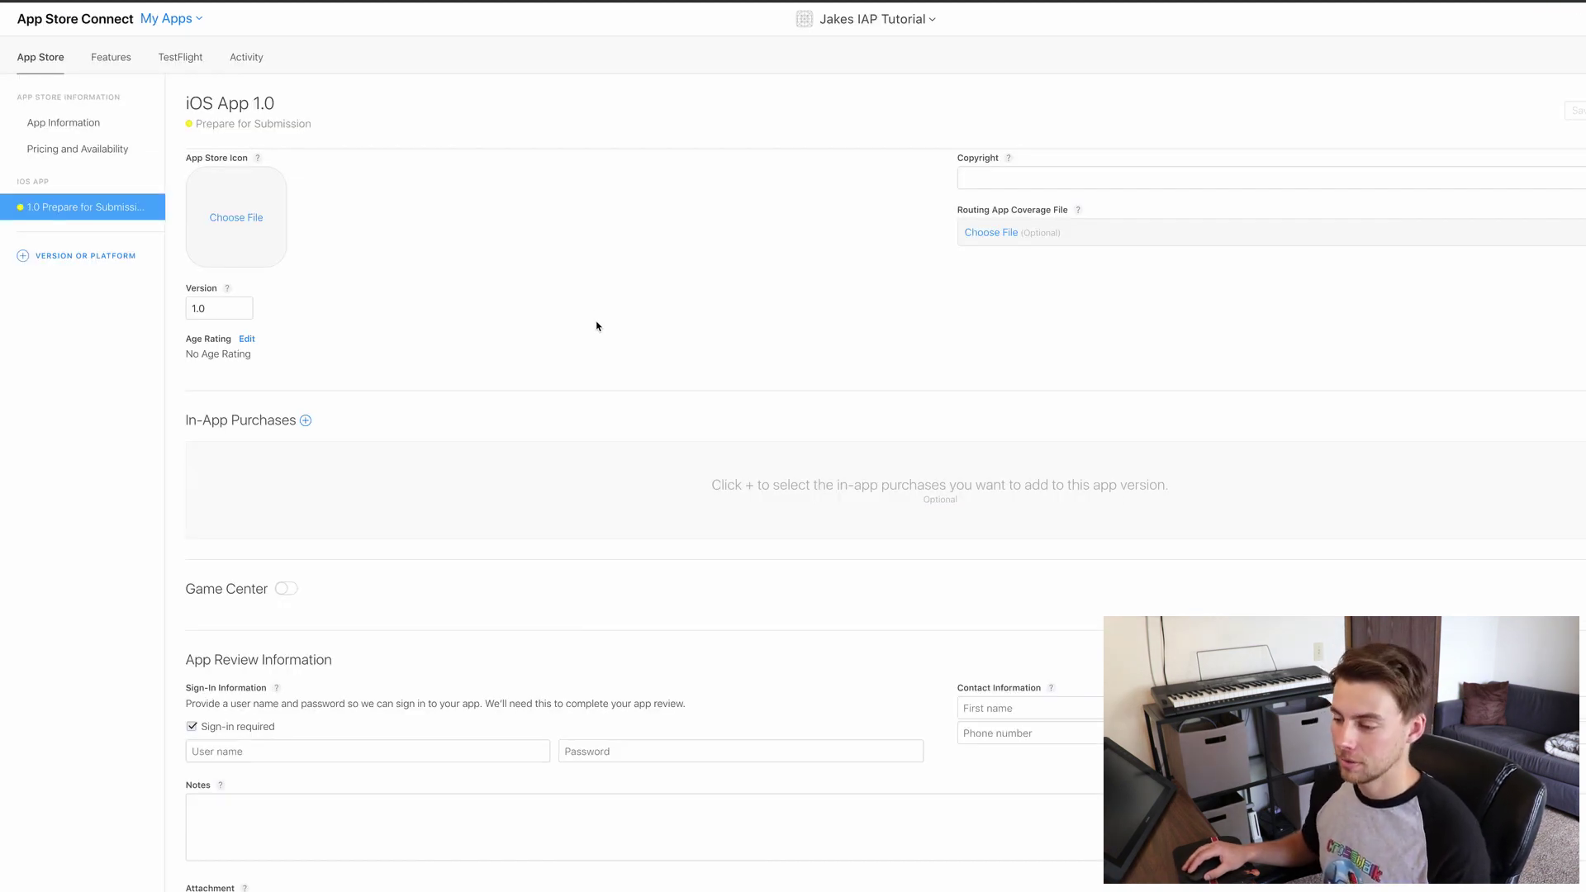
# Enable Game Center for iOS App 1.0 and add the Tap The Square High Score leaderboard to that version.
pyautogui.scroll(-2, 511, 328)
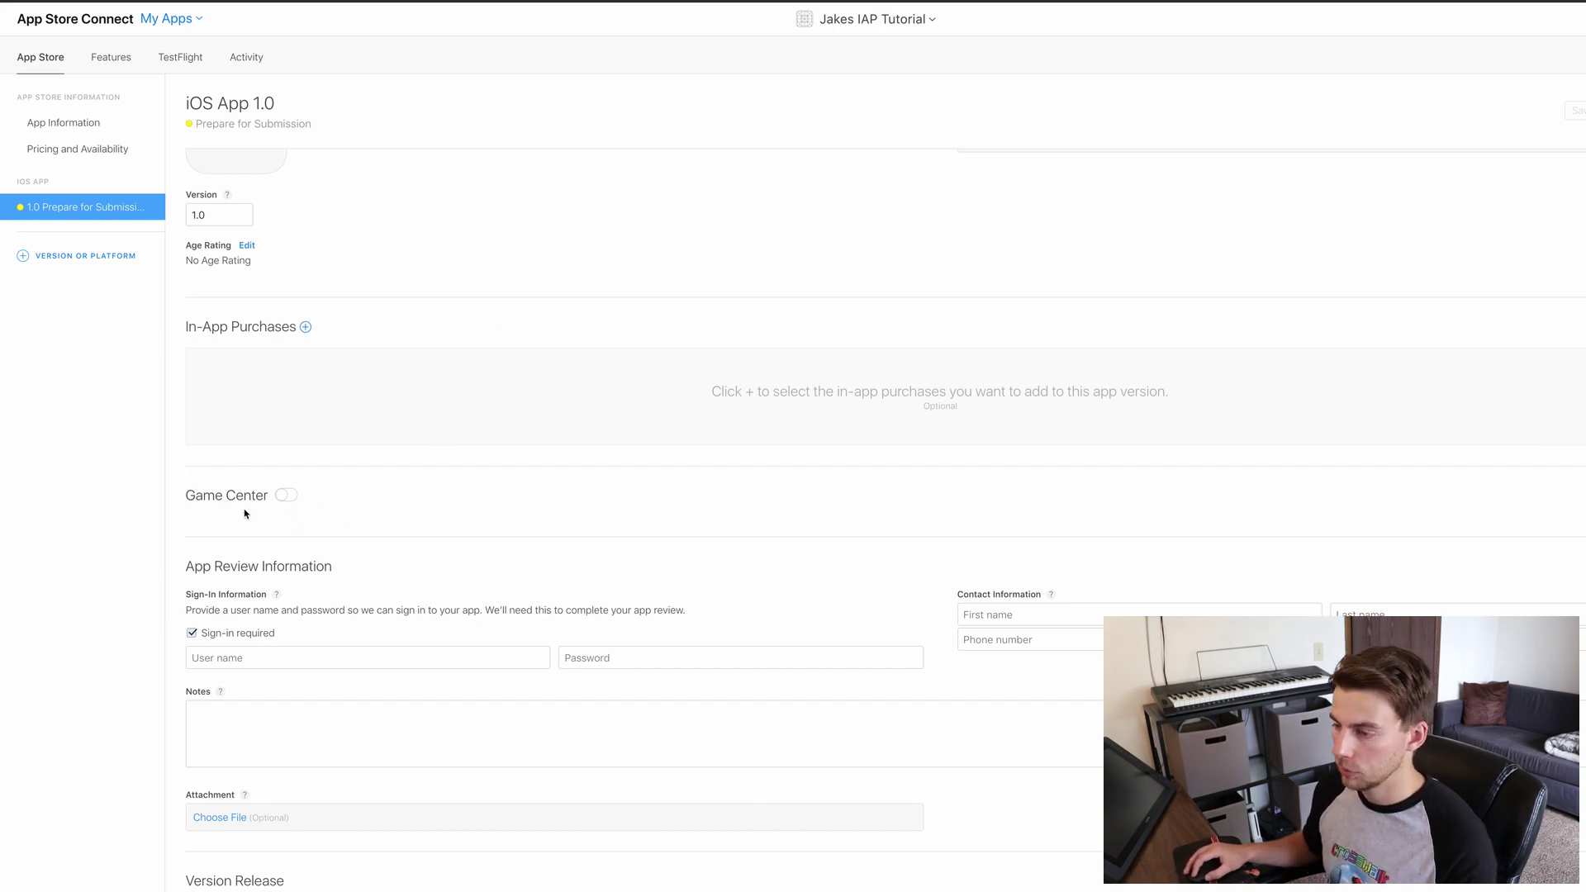
pyautogui.click(286, 497)
pyautogui.click(281, 537)
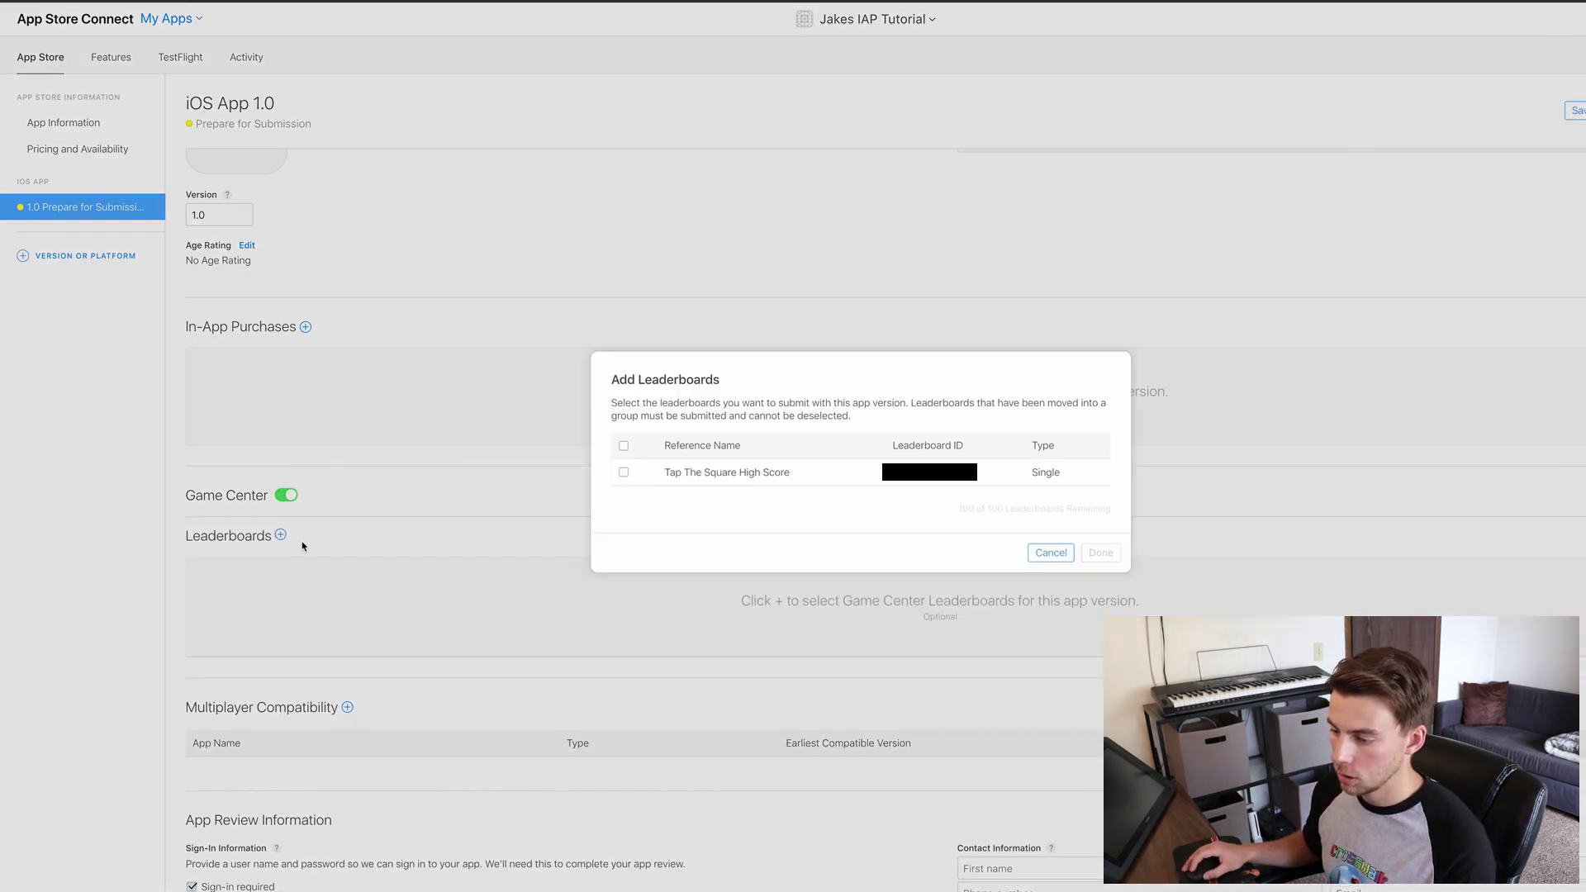
pyautogui.click(624, 472)
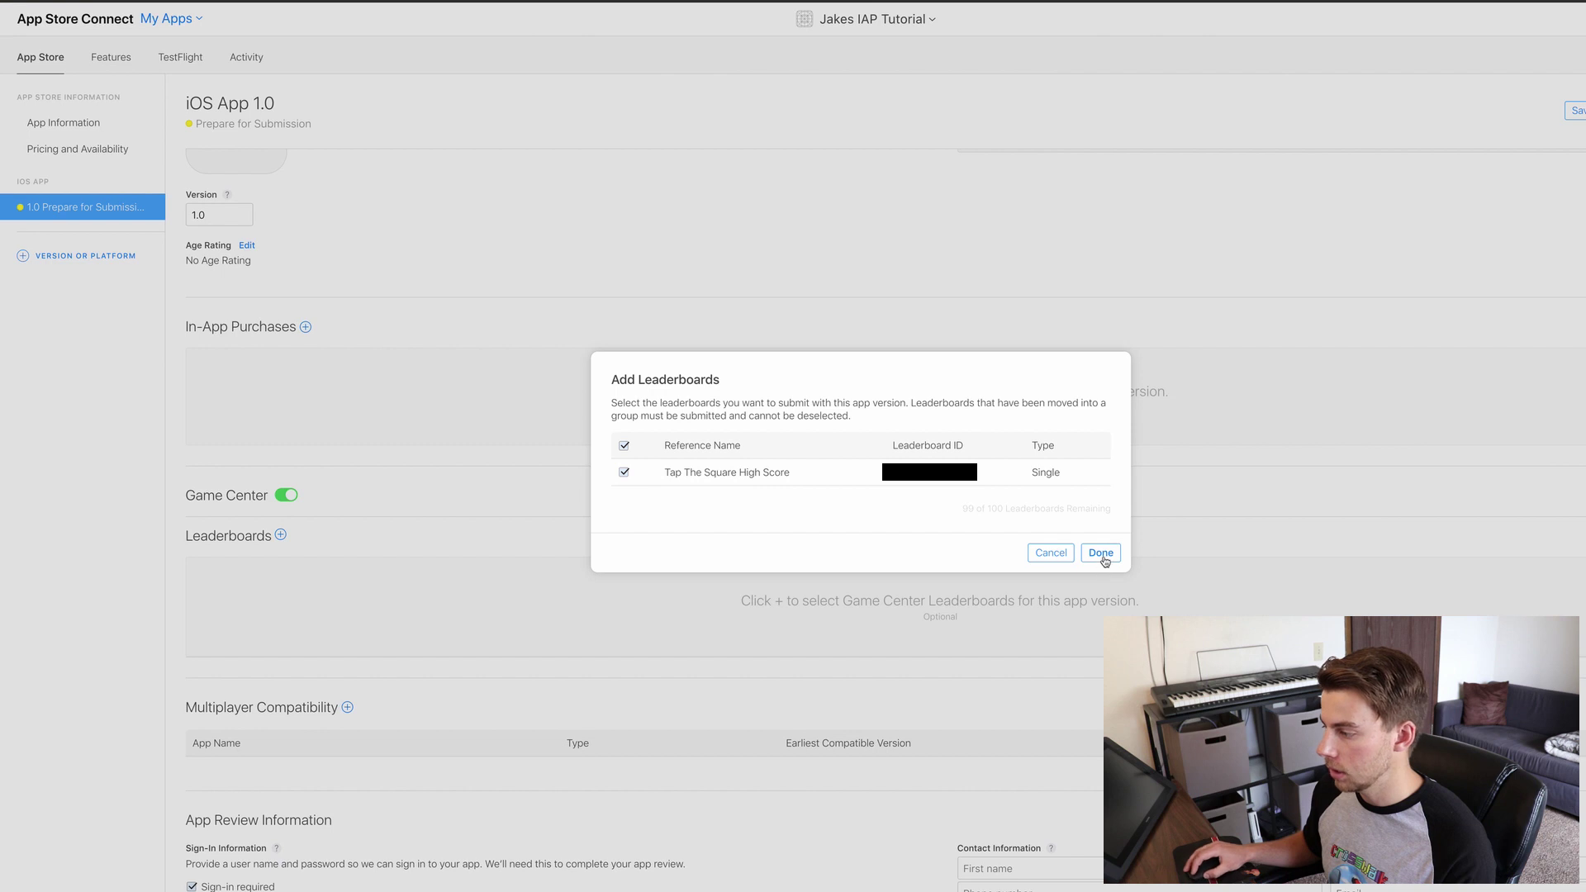
pyautogui.click(1100, 553)
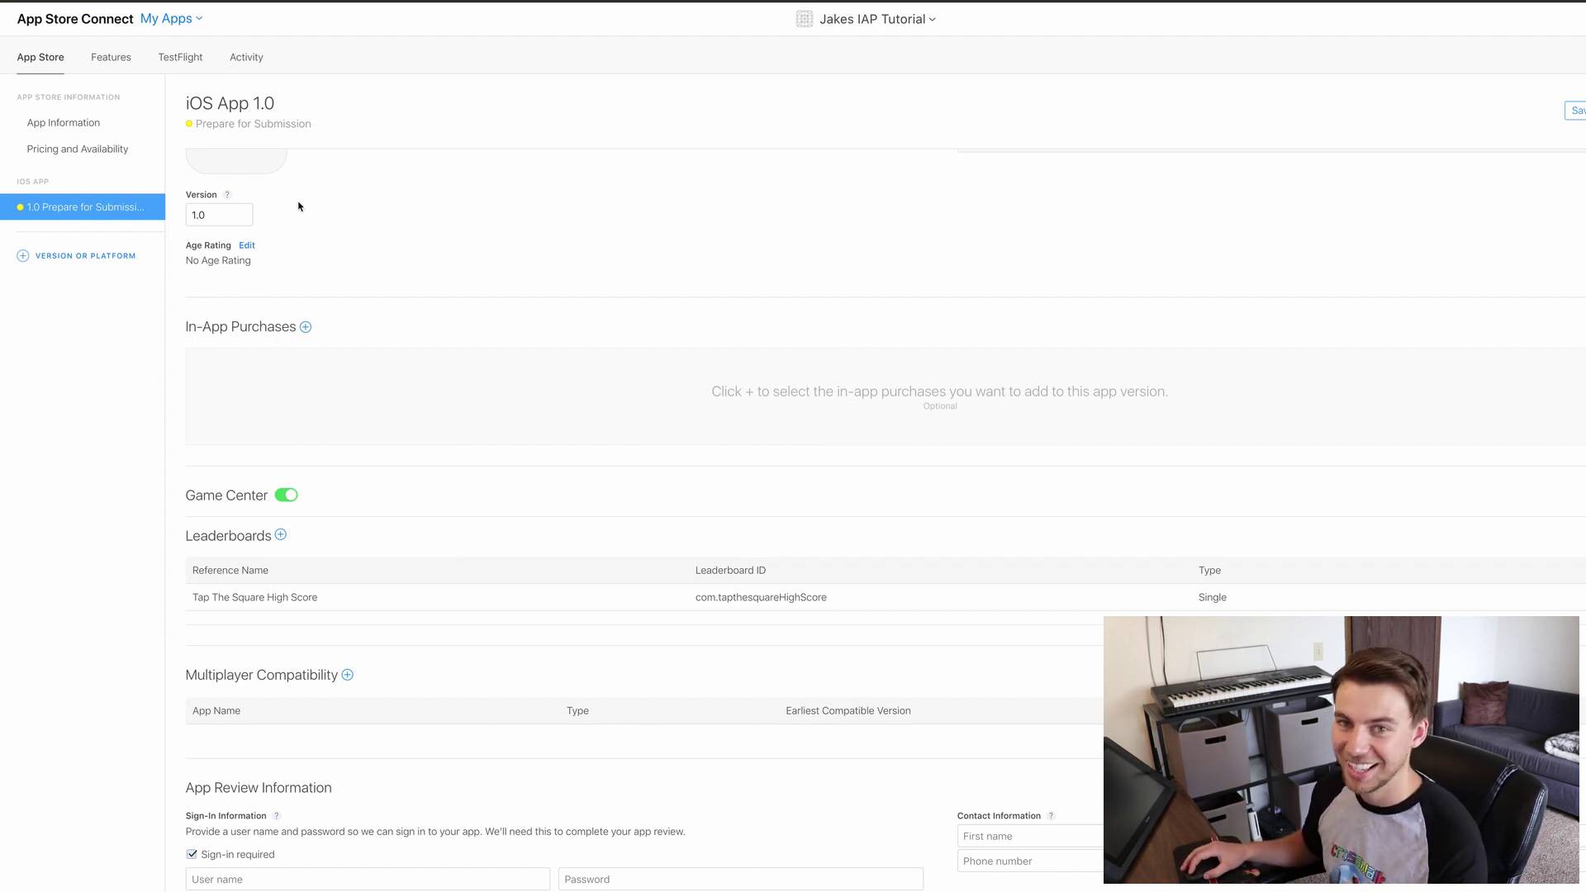
# Leave the version page without saving and copy the leaderboard ID com.tapthesquareHighScore from the app's Game Center features.
pyautogui.click(116, 61)
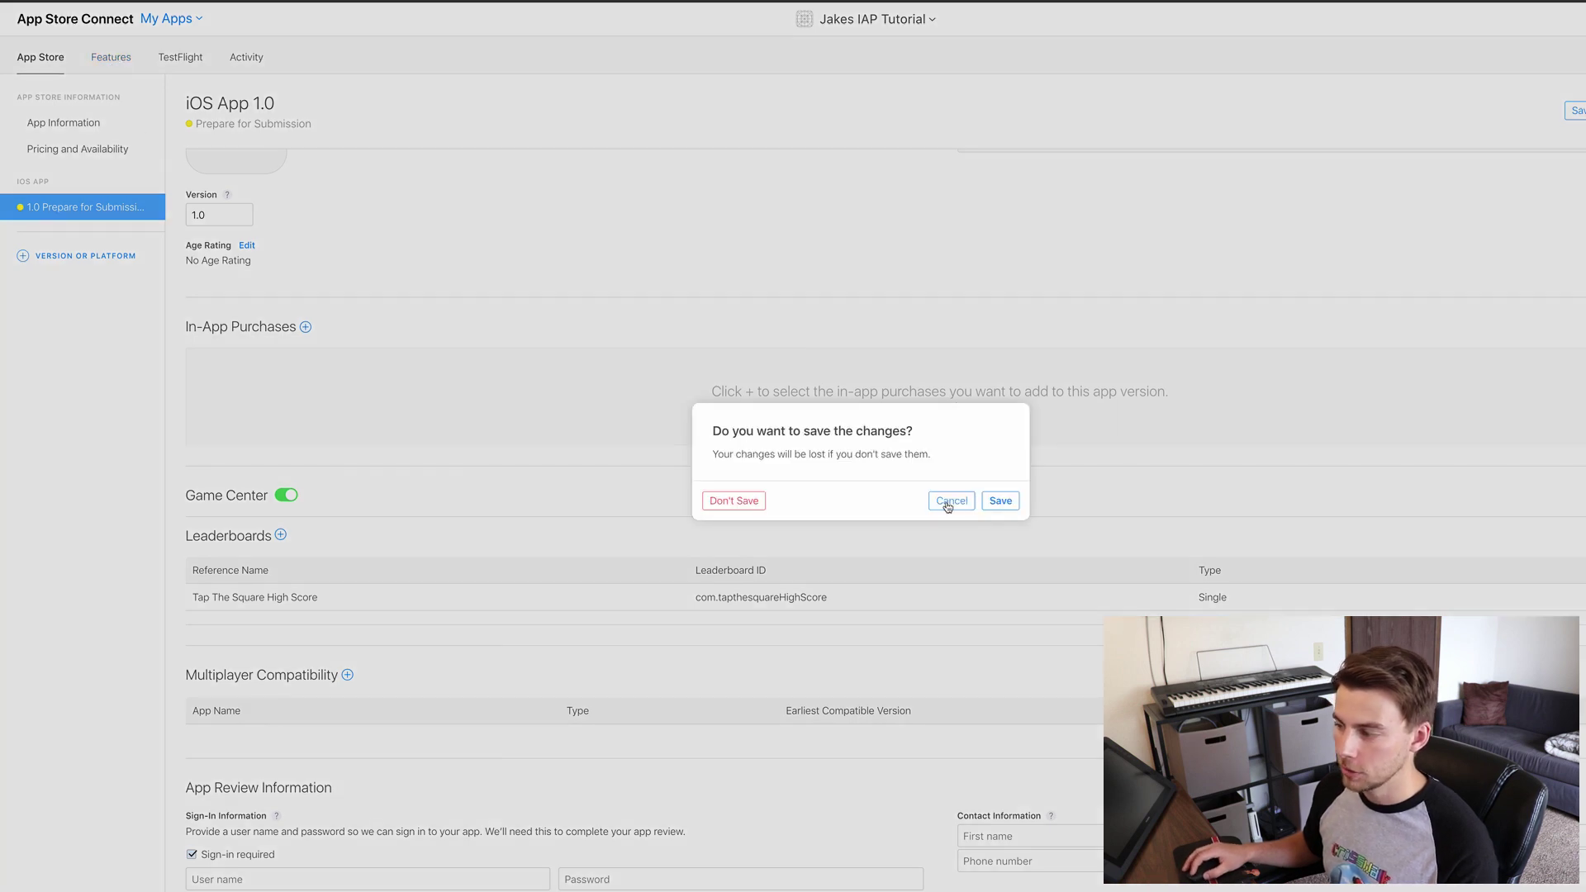
pyautogui.click(743, 504)
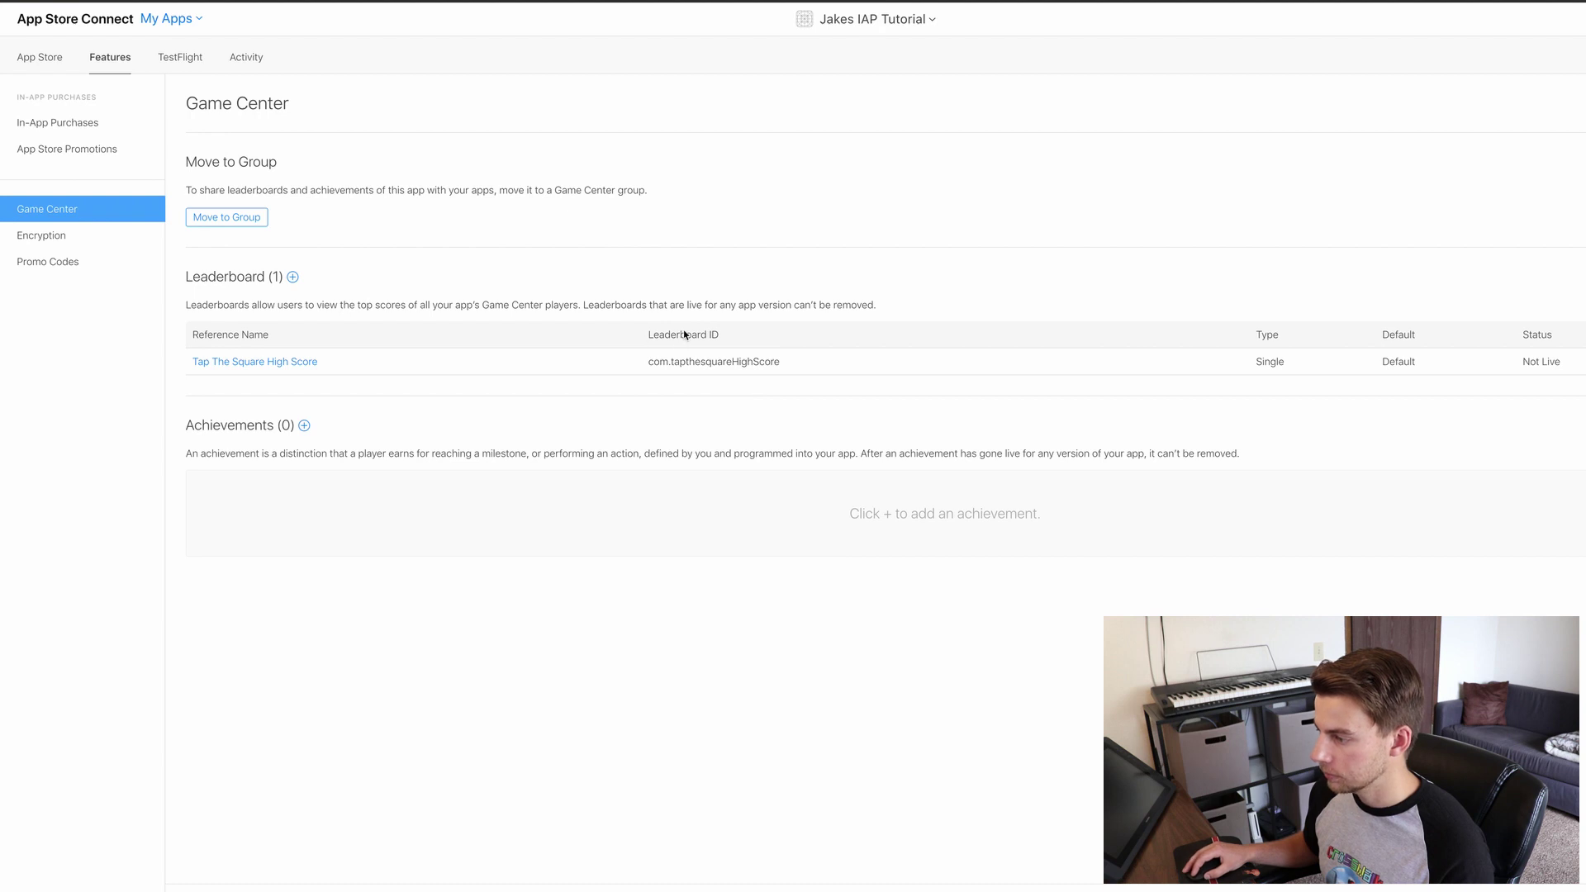
pyautogui.moveTo(781, 362); pyautogui.dragTo(651, 364)
pyautogui.press('super+c')
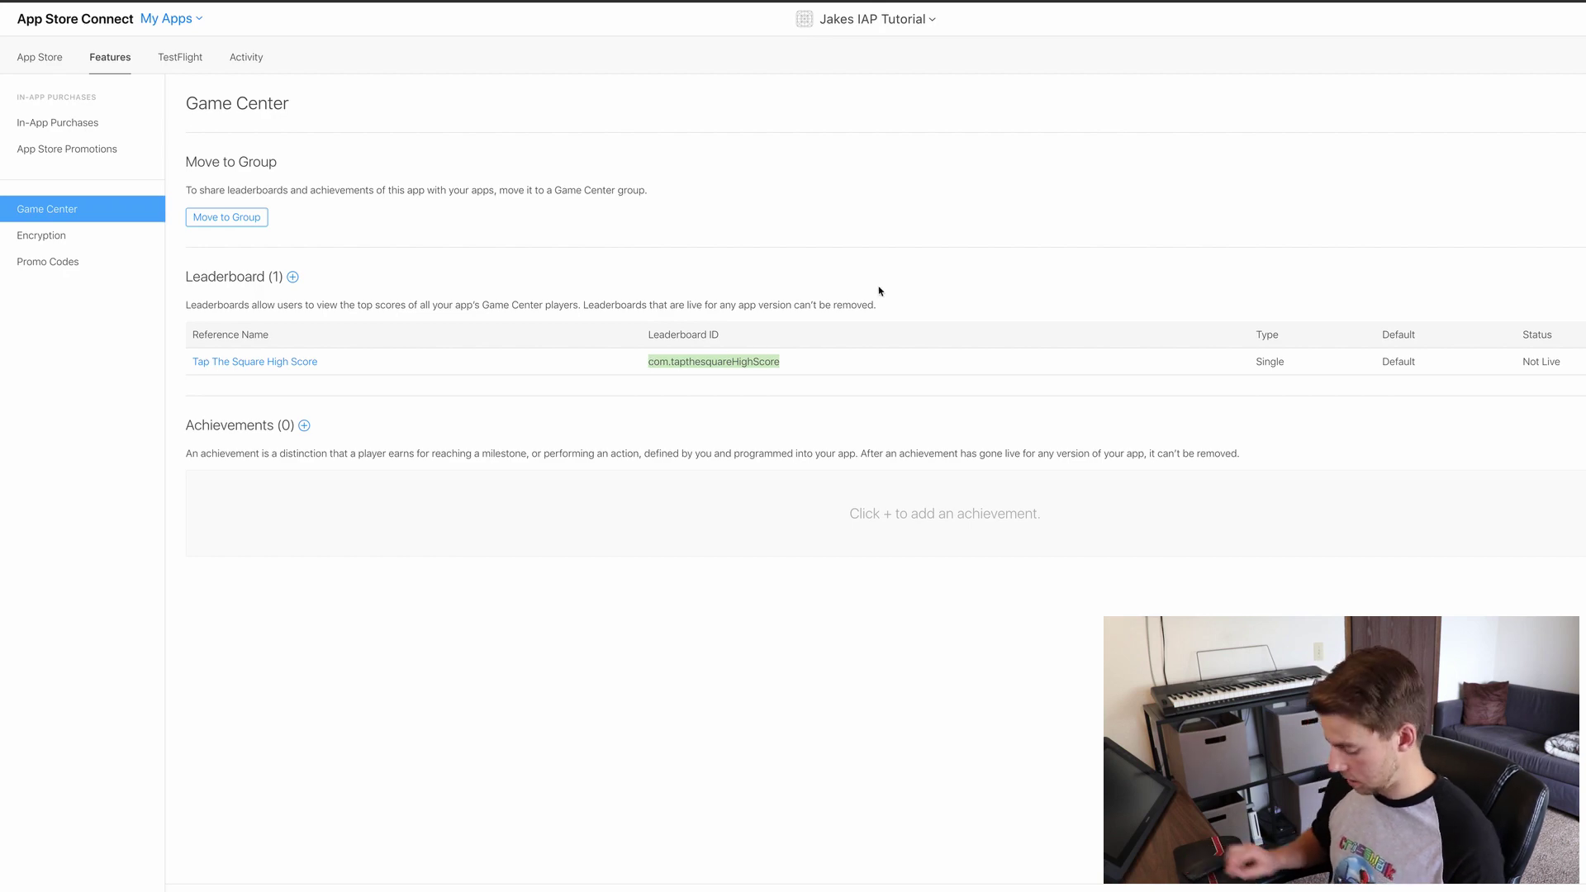
# Switch to Unity, paste com.tapthesquareHighScore as the High Score leaderboard's Game Center ID in CloudOnce, and save the configuration.
pyautogui.hotkey('ctrl', 'Right')
pyautogui.click(548, 191)
pyautogui.press('super+v')
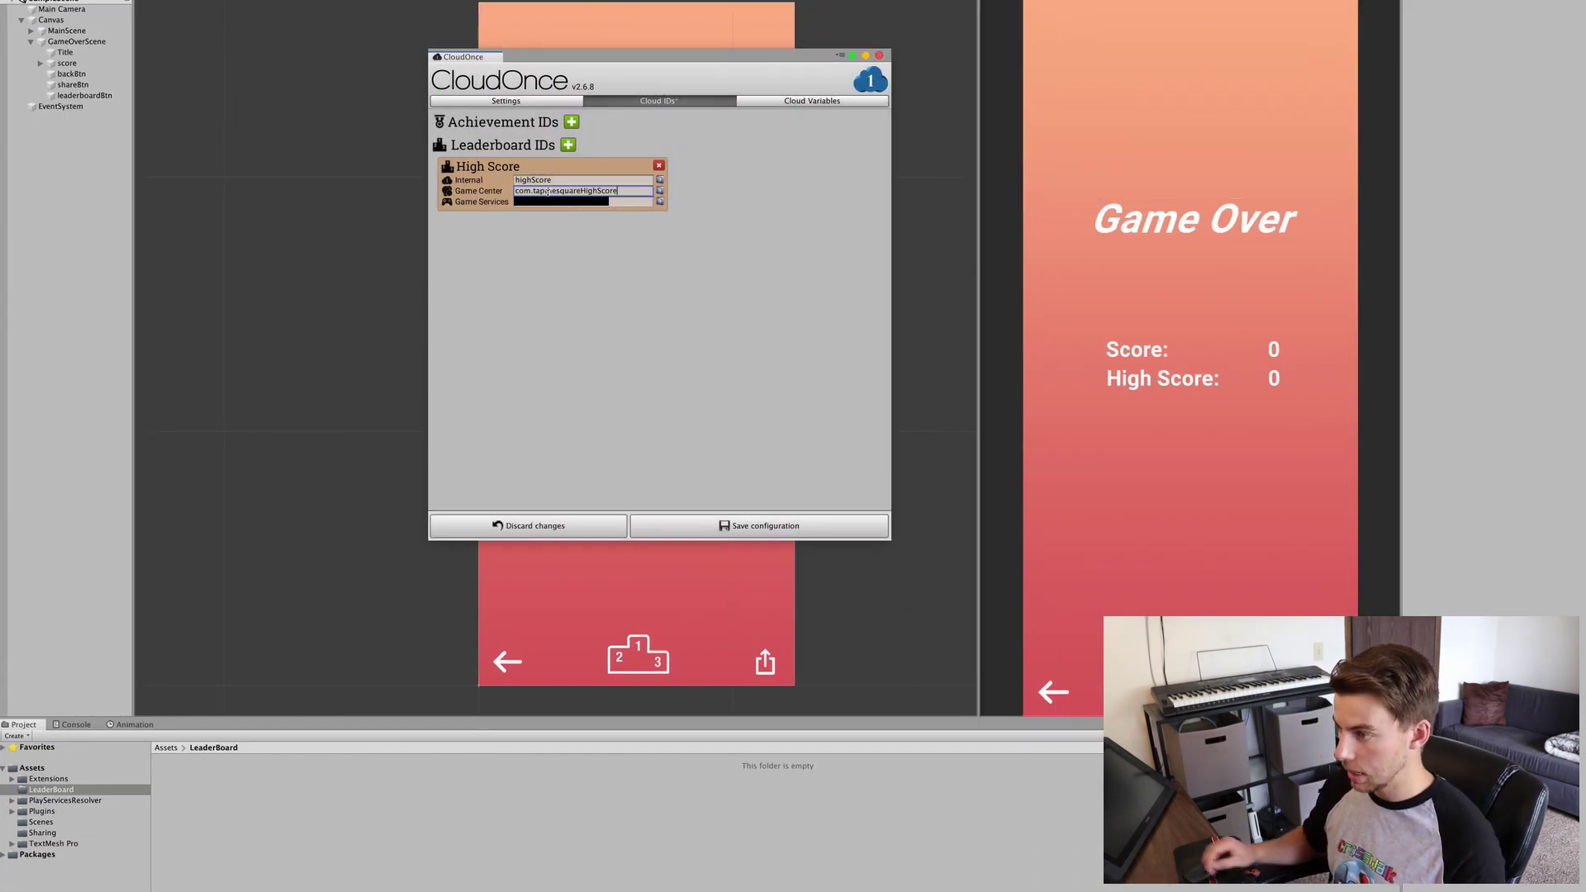
pyautogui.click(764, 526)
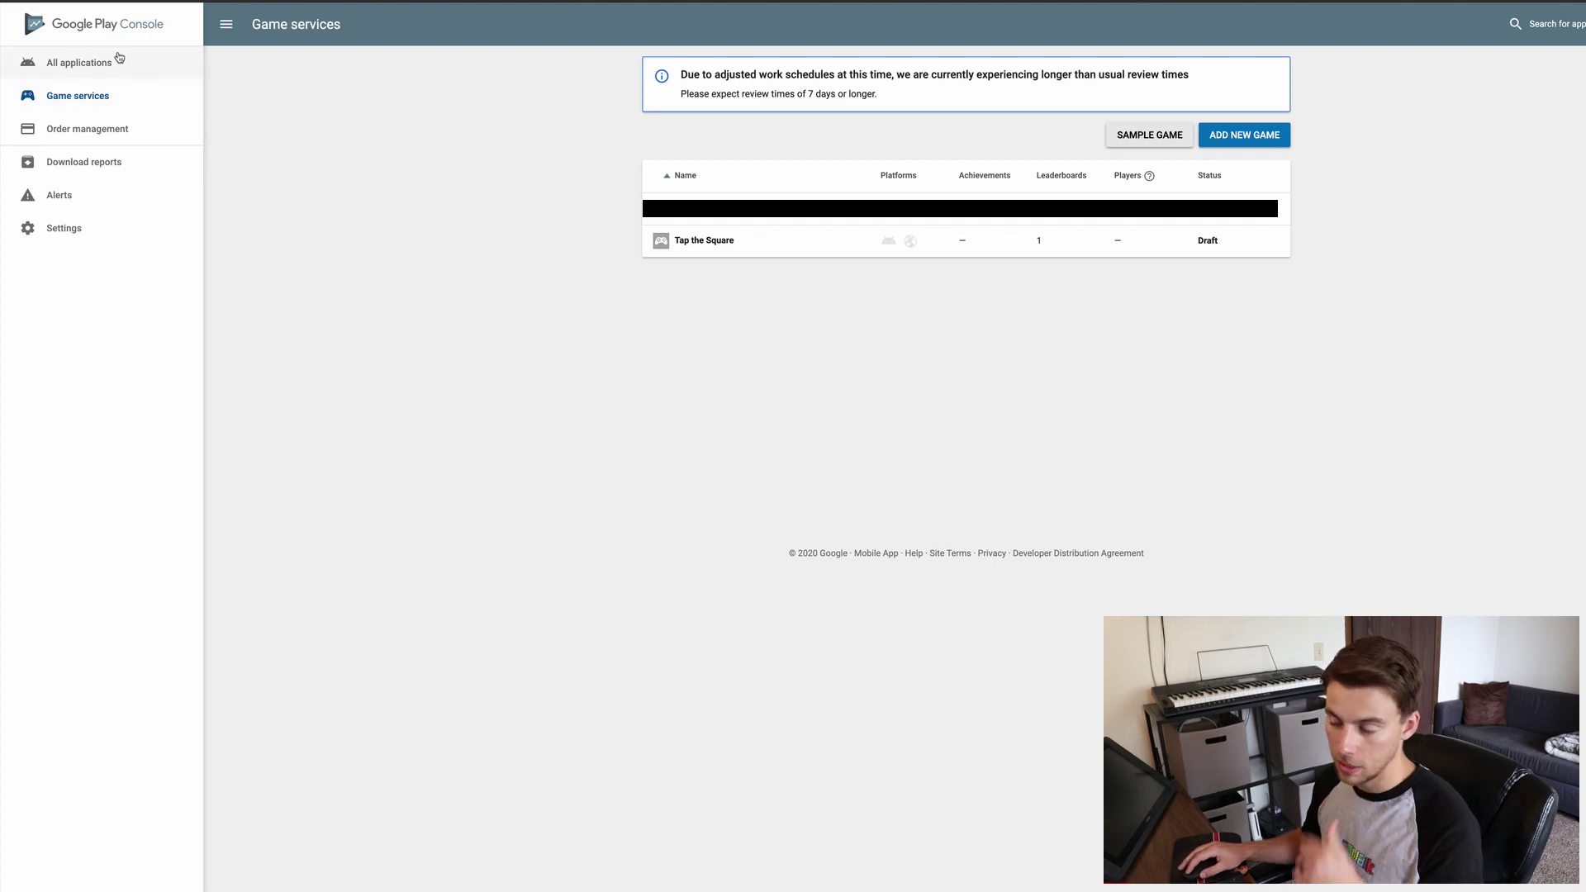
# In Google Play Console, link an Android app to the Tap the Square game service using the Tap the Square package, and save the app details.
pyautogui.click(722, 247)
pyautogui.scroll(-3, 519, 280)
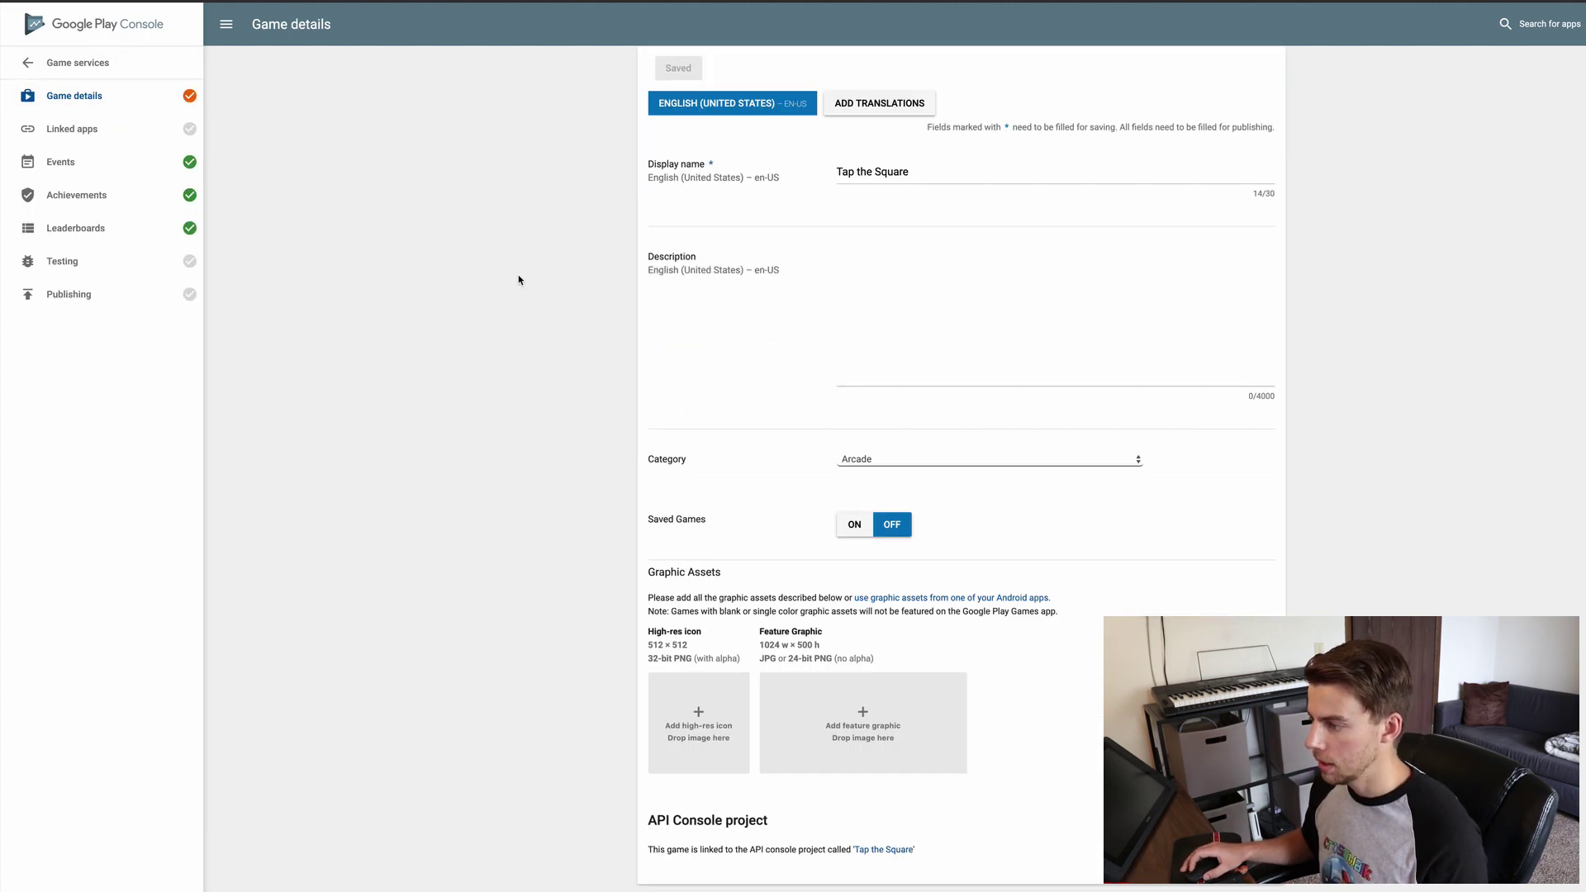
pyautogui.scroll(3, 519, 280)
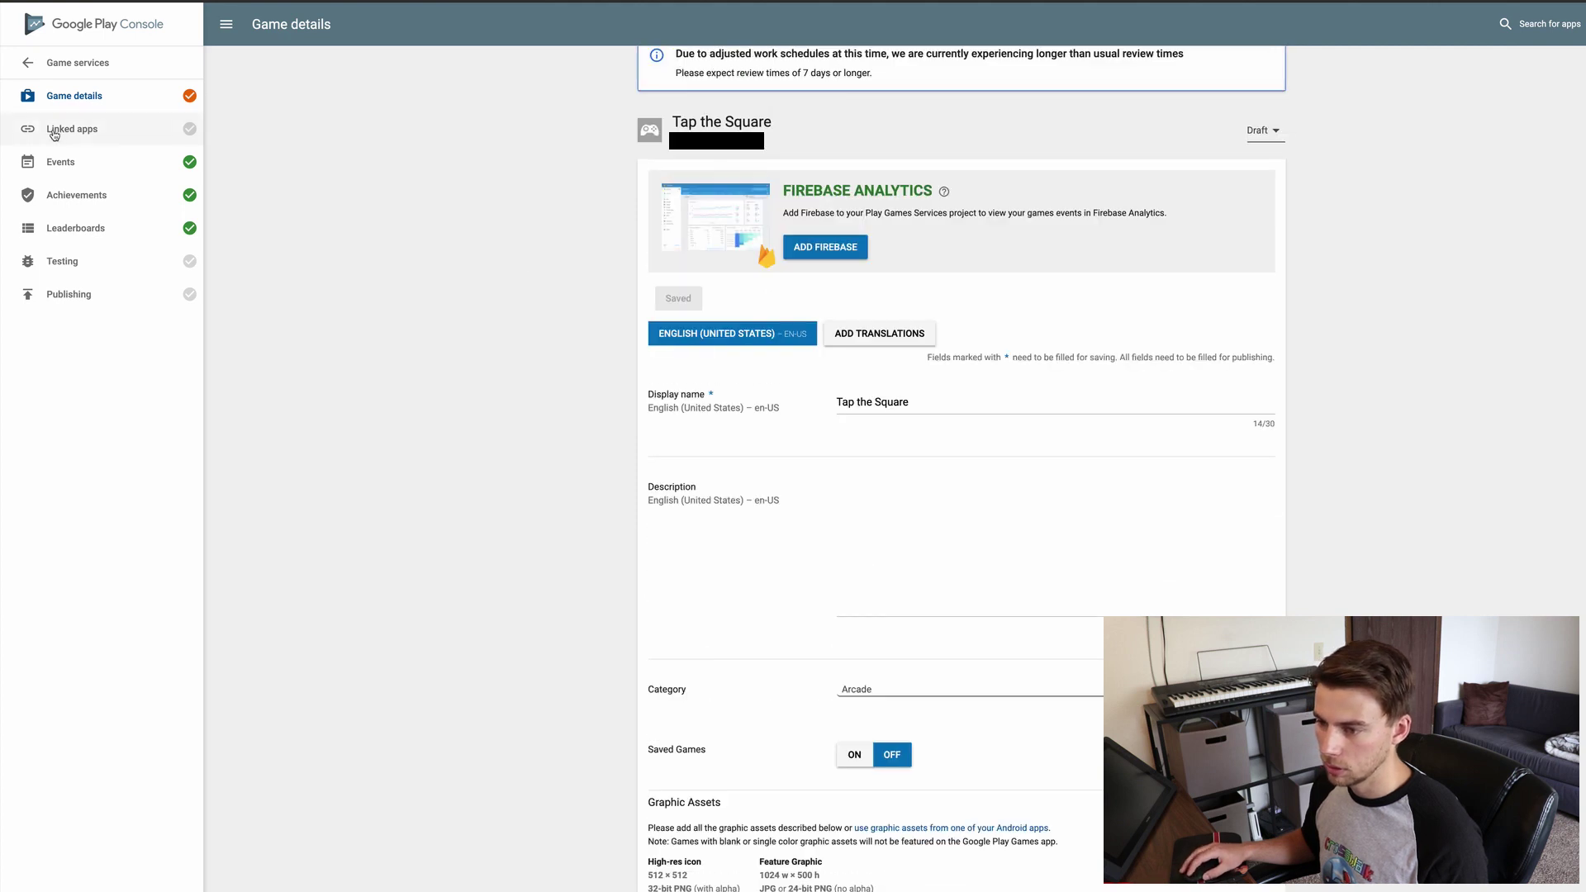
pyautogui.click(53, 134)
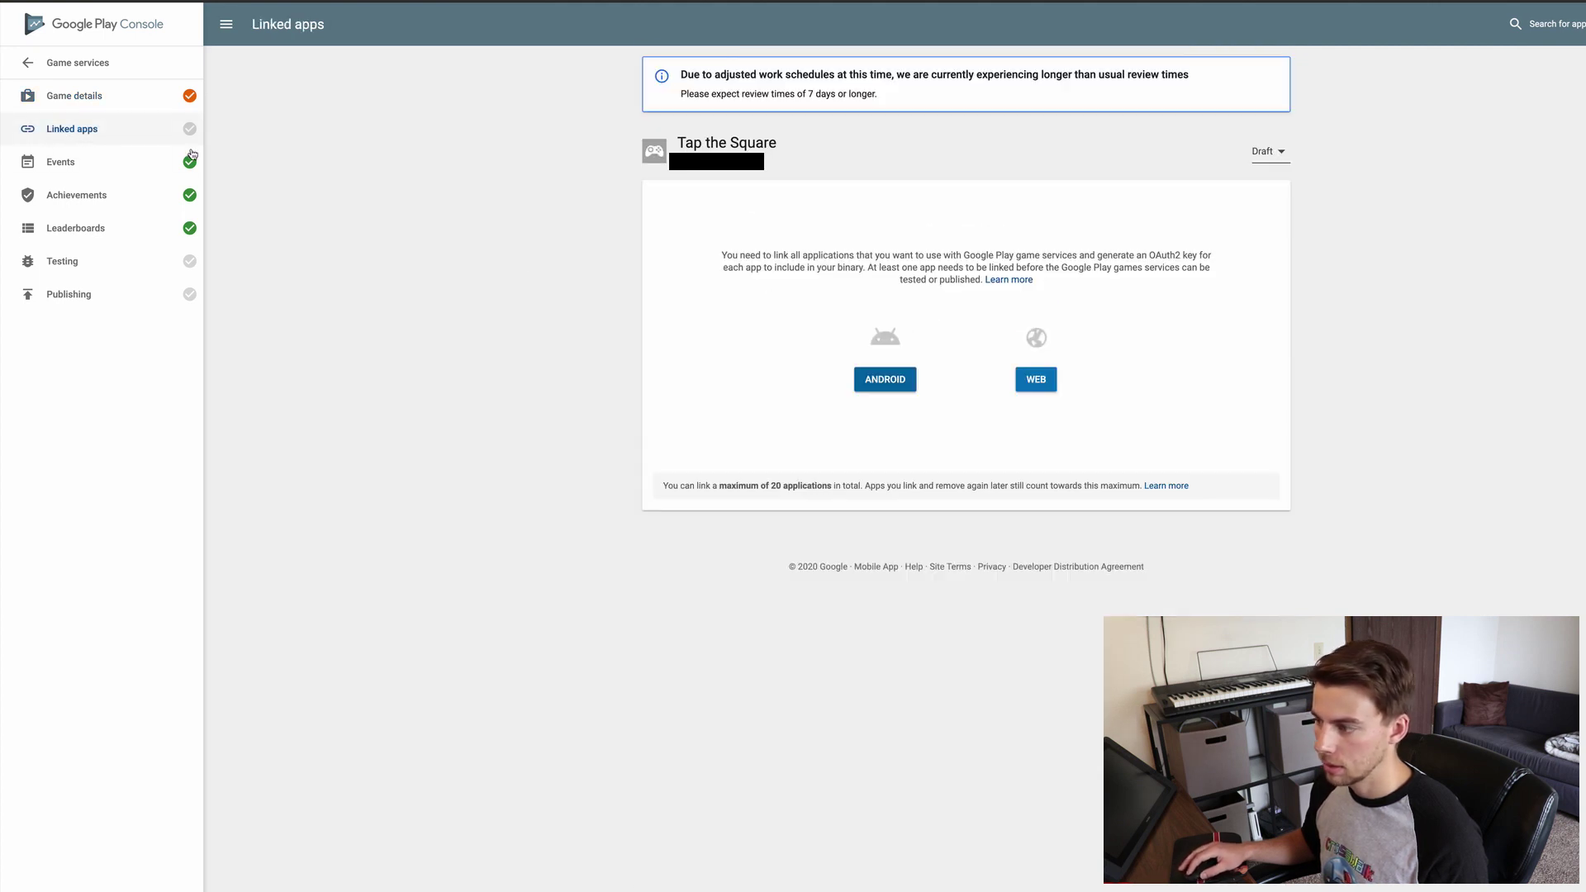
pyautogui.click(897, 380)
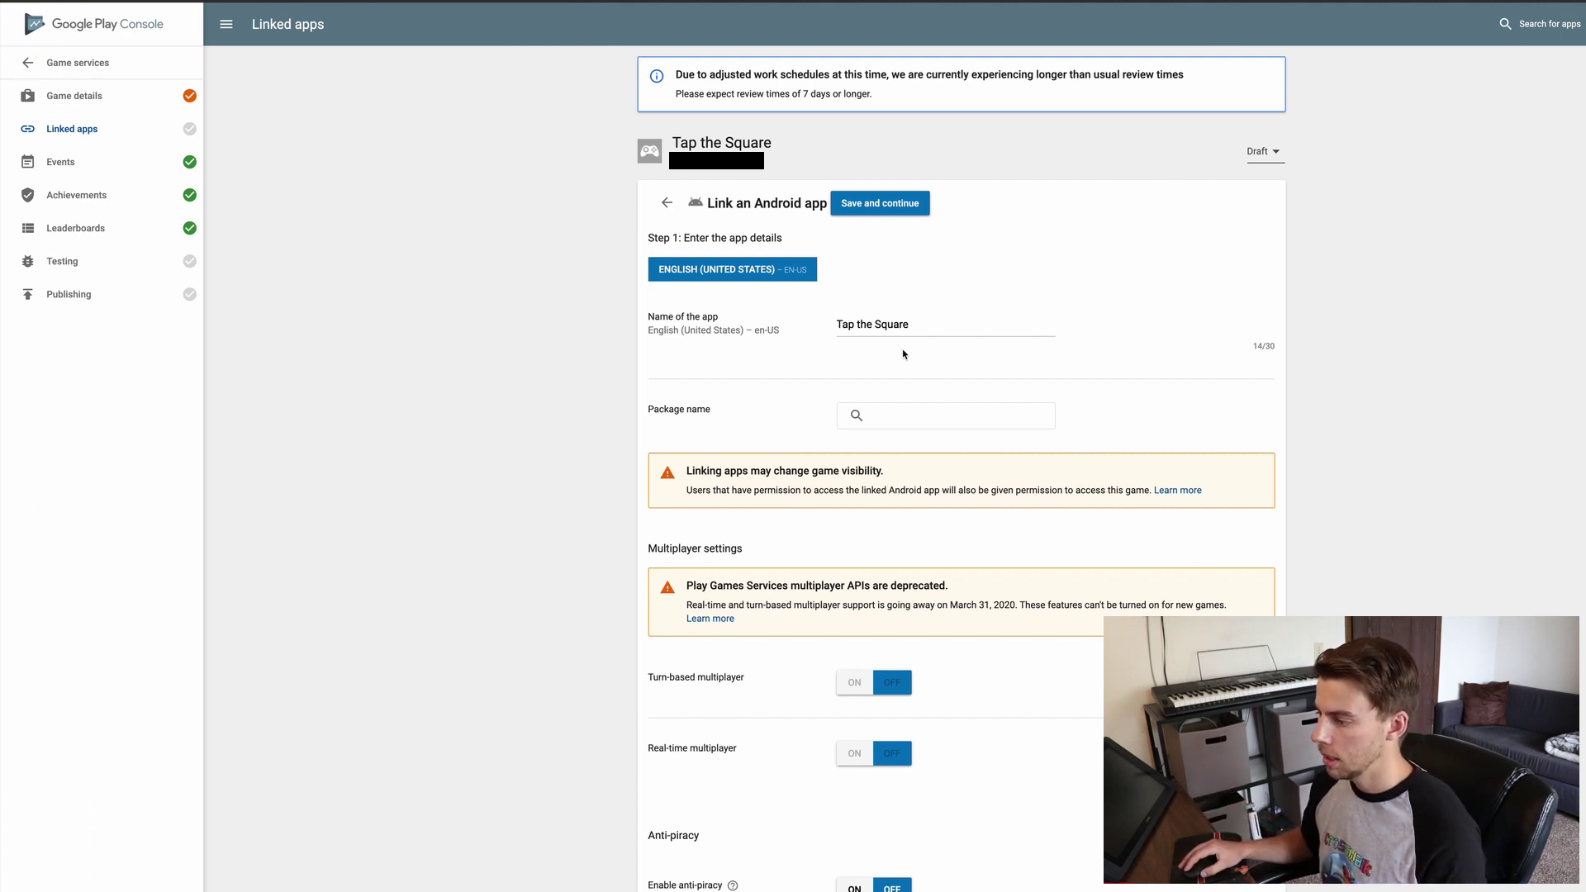
pyautogui.click(913, 415)
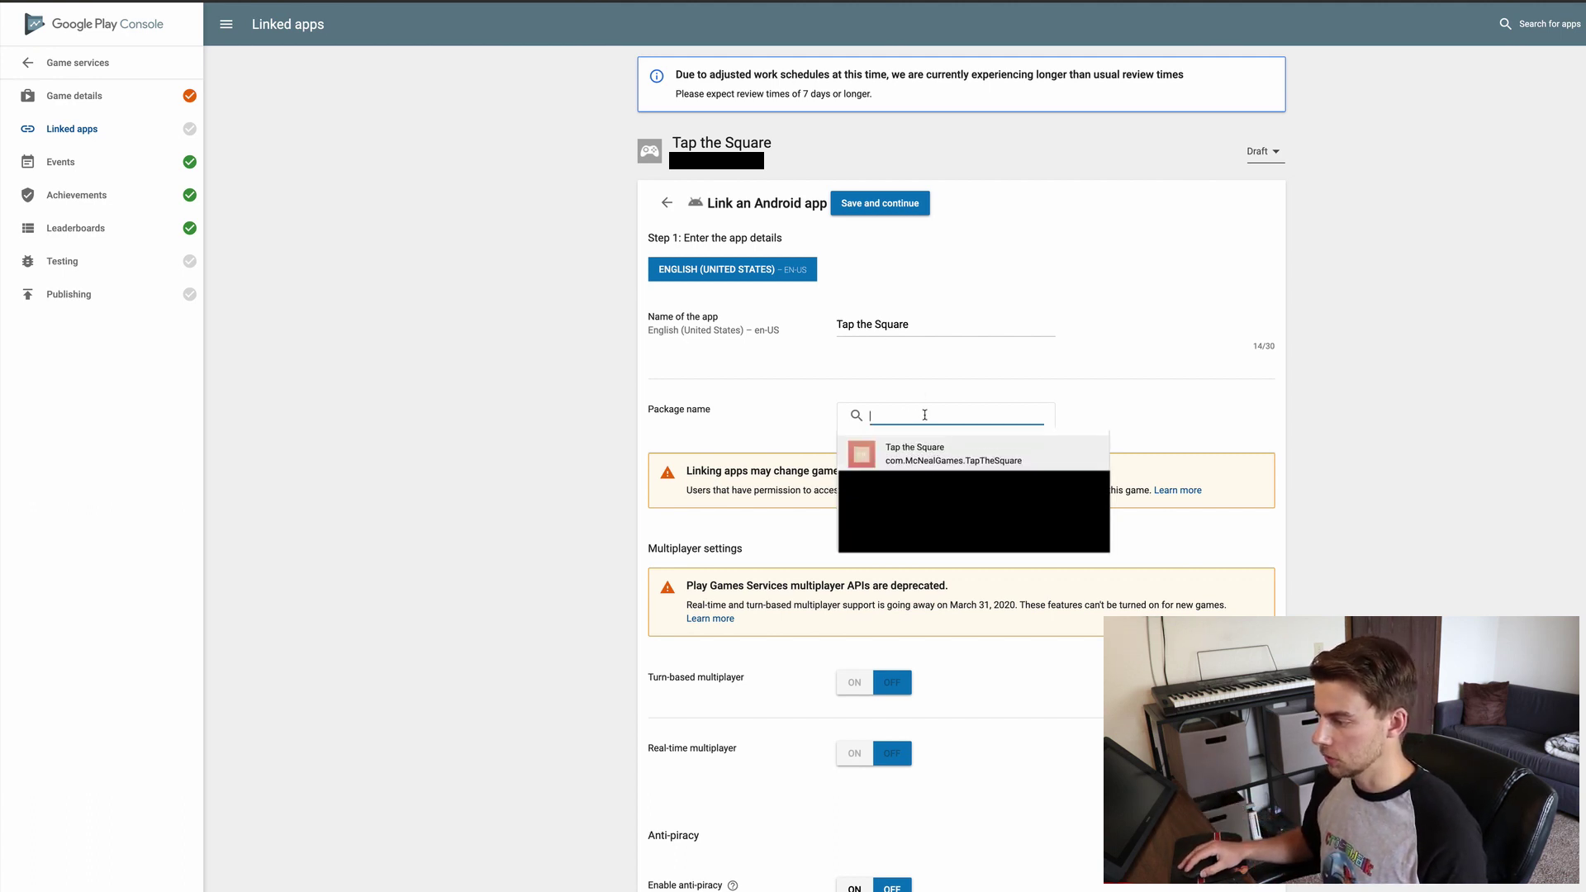
pyautogui.click(902, 454)
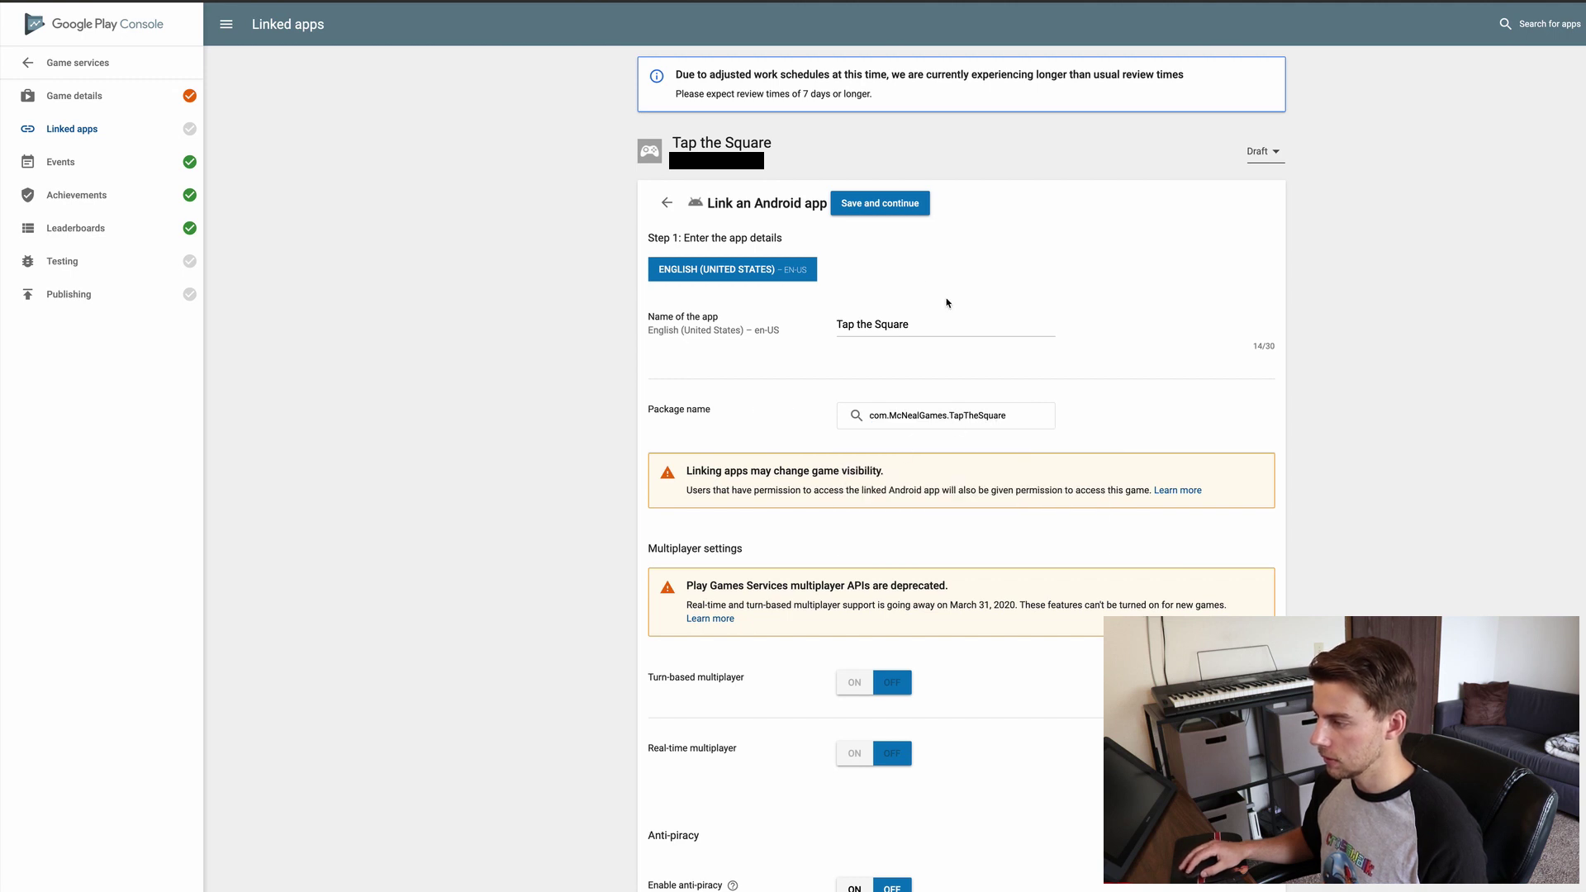
pyautogui.click(914, 213)
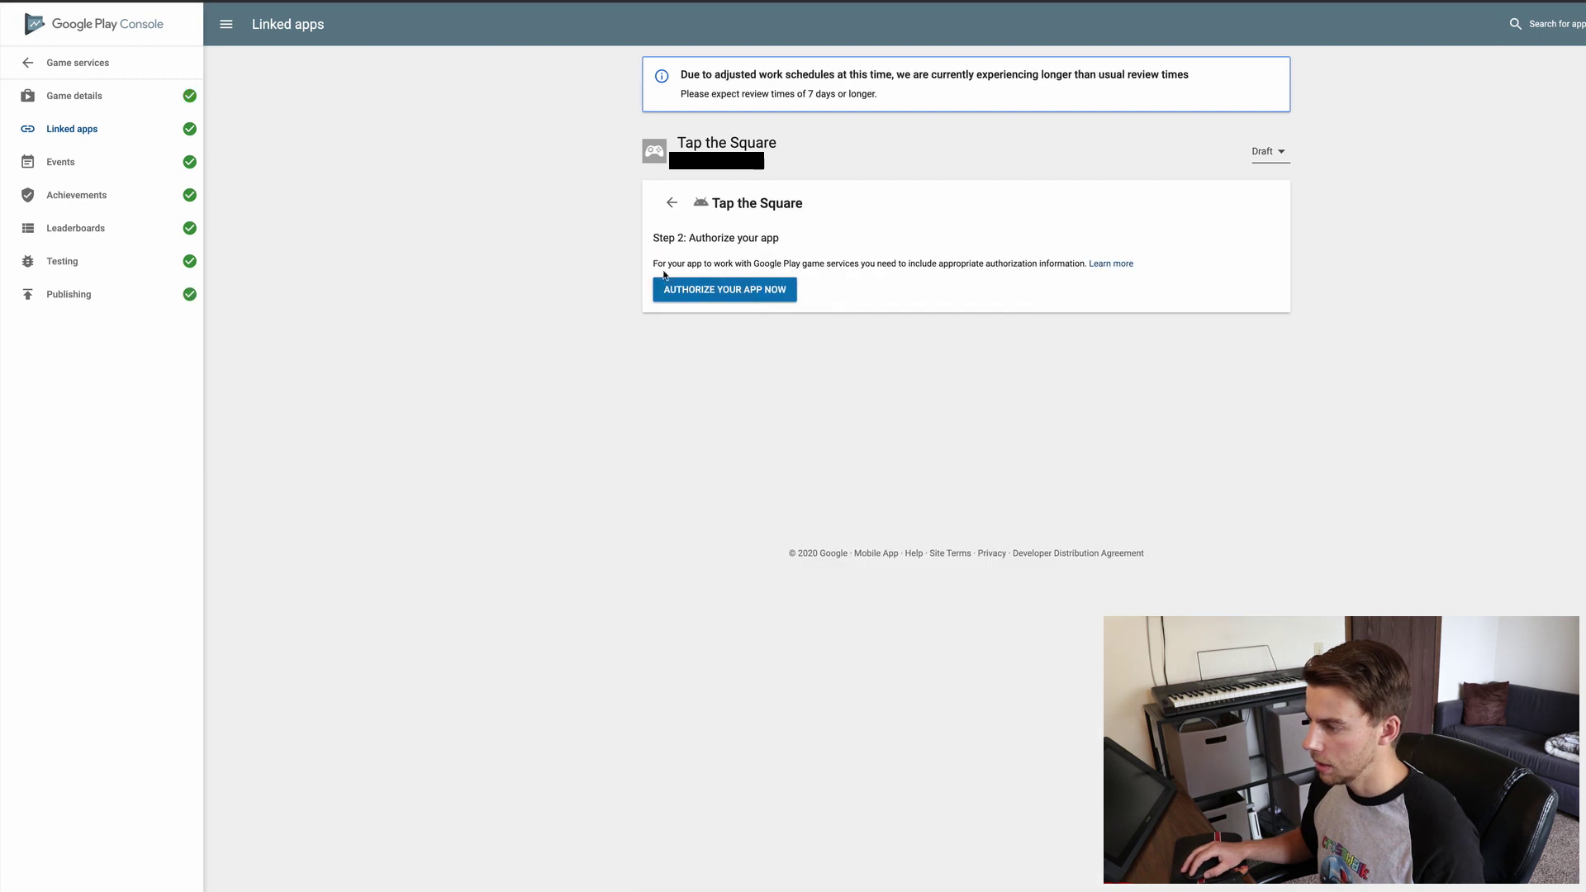
# Authorize the linked Tap the Square app by confirming its Android OAuth client with the prefilled package name and signing certificate fingerprint.
pyautogui.click(743, 295)
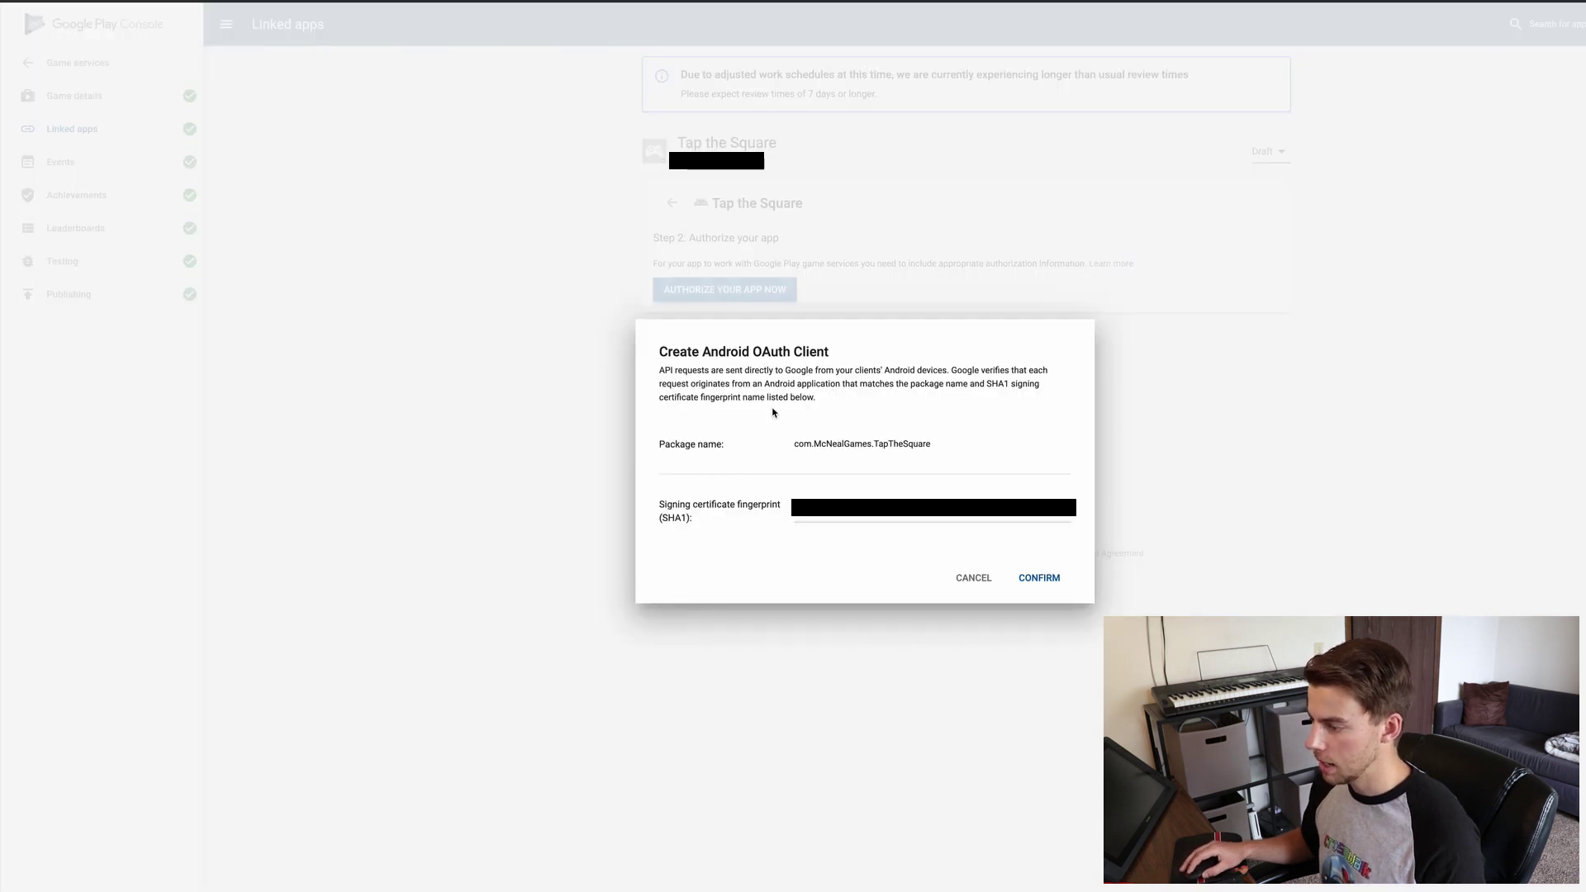
pyautogui.click(1051, 517)
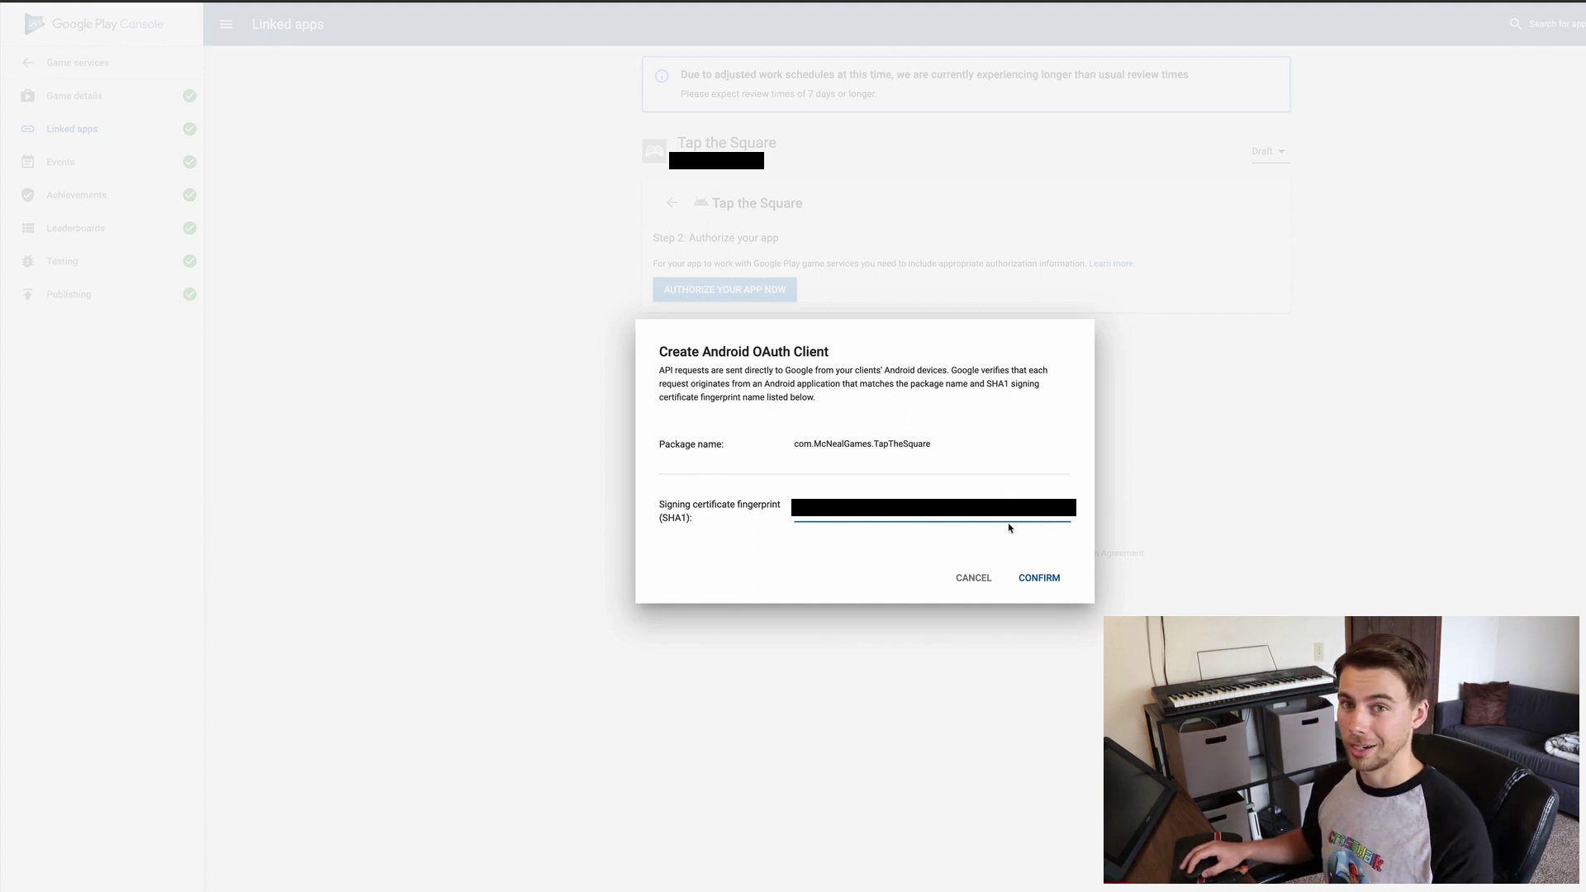
pyautogui.click(1045, 583)
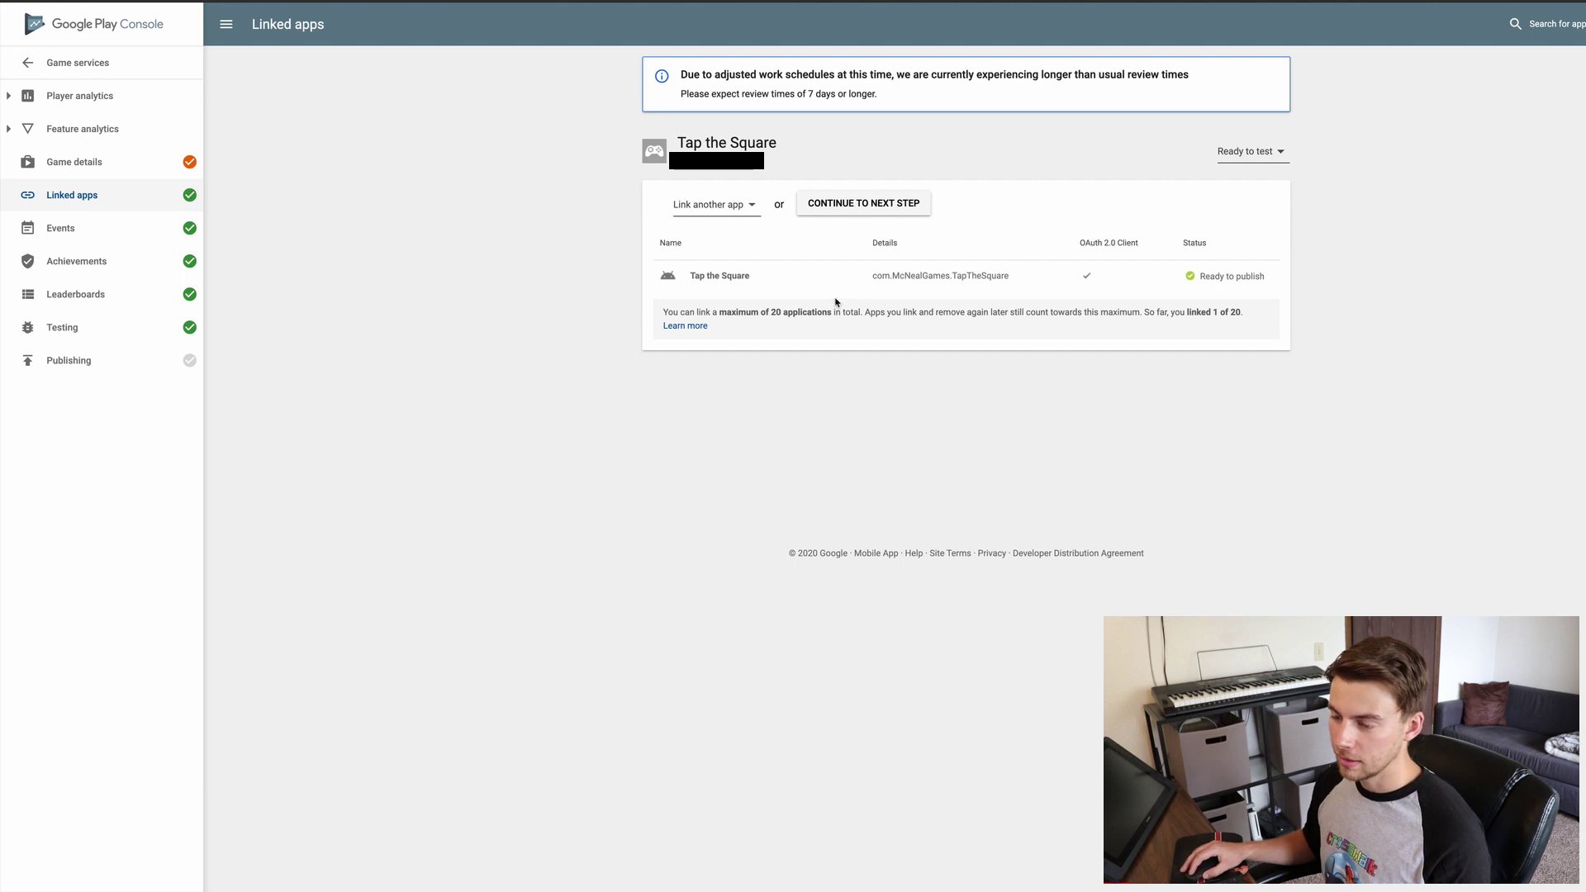
# Open the testing access settings of the Tap the Square game service.
pyautogui.click(85, 329)
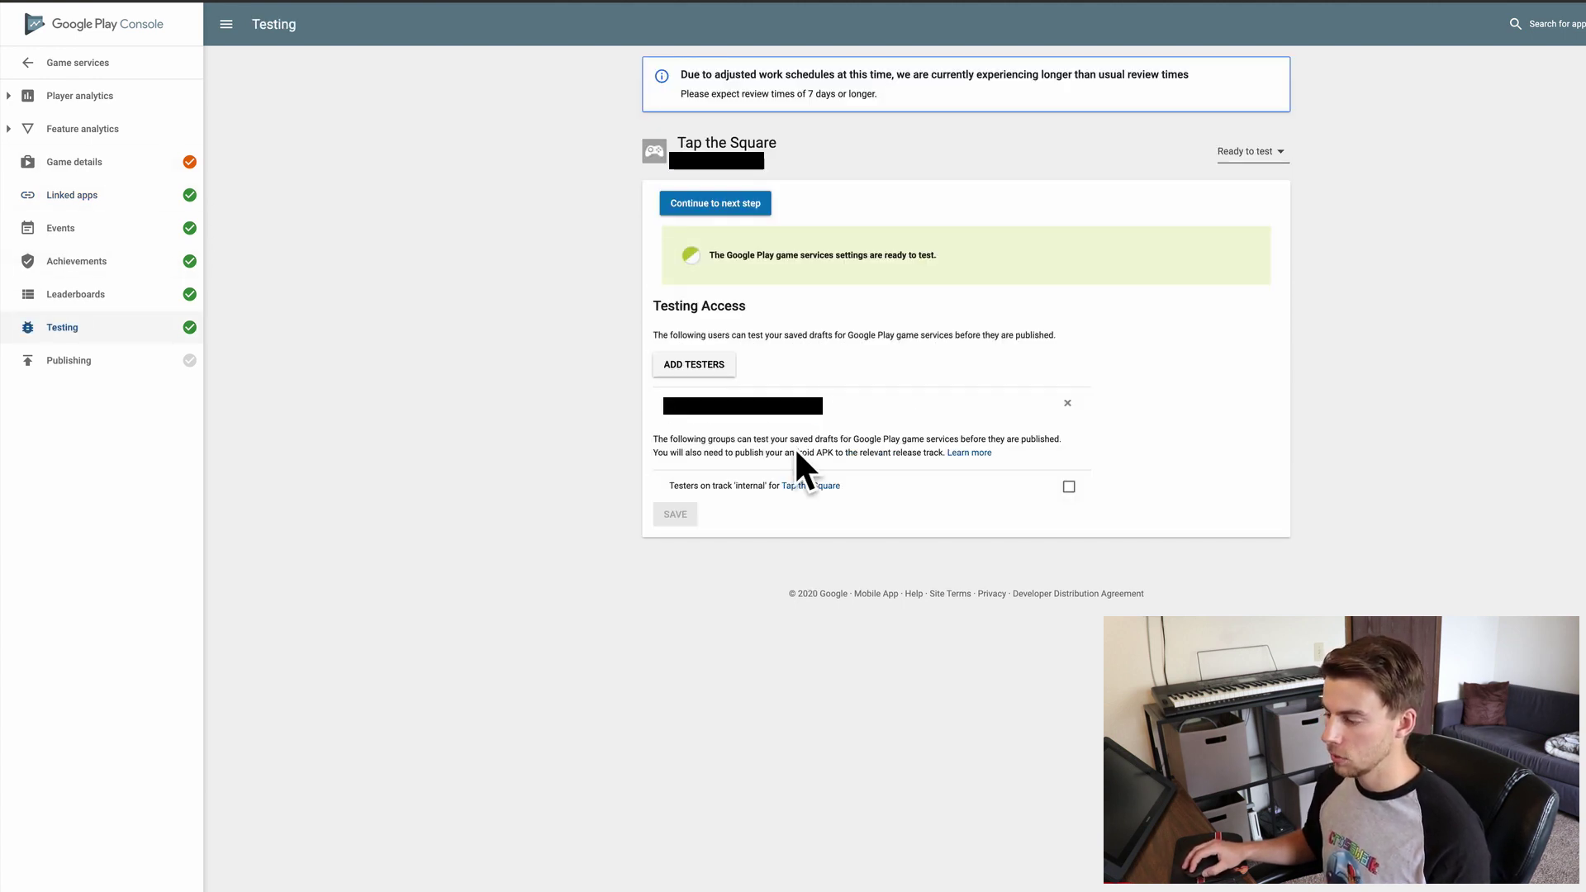